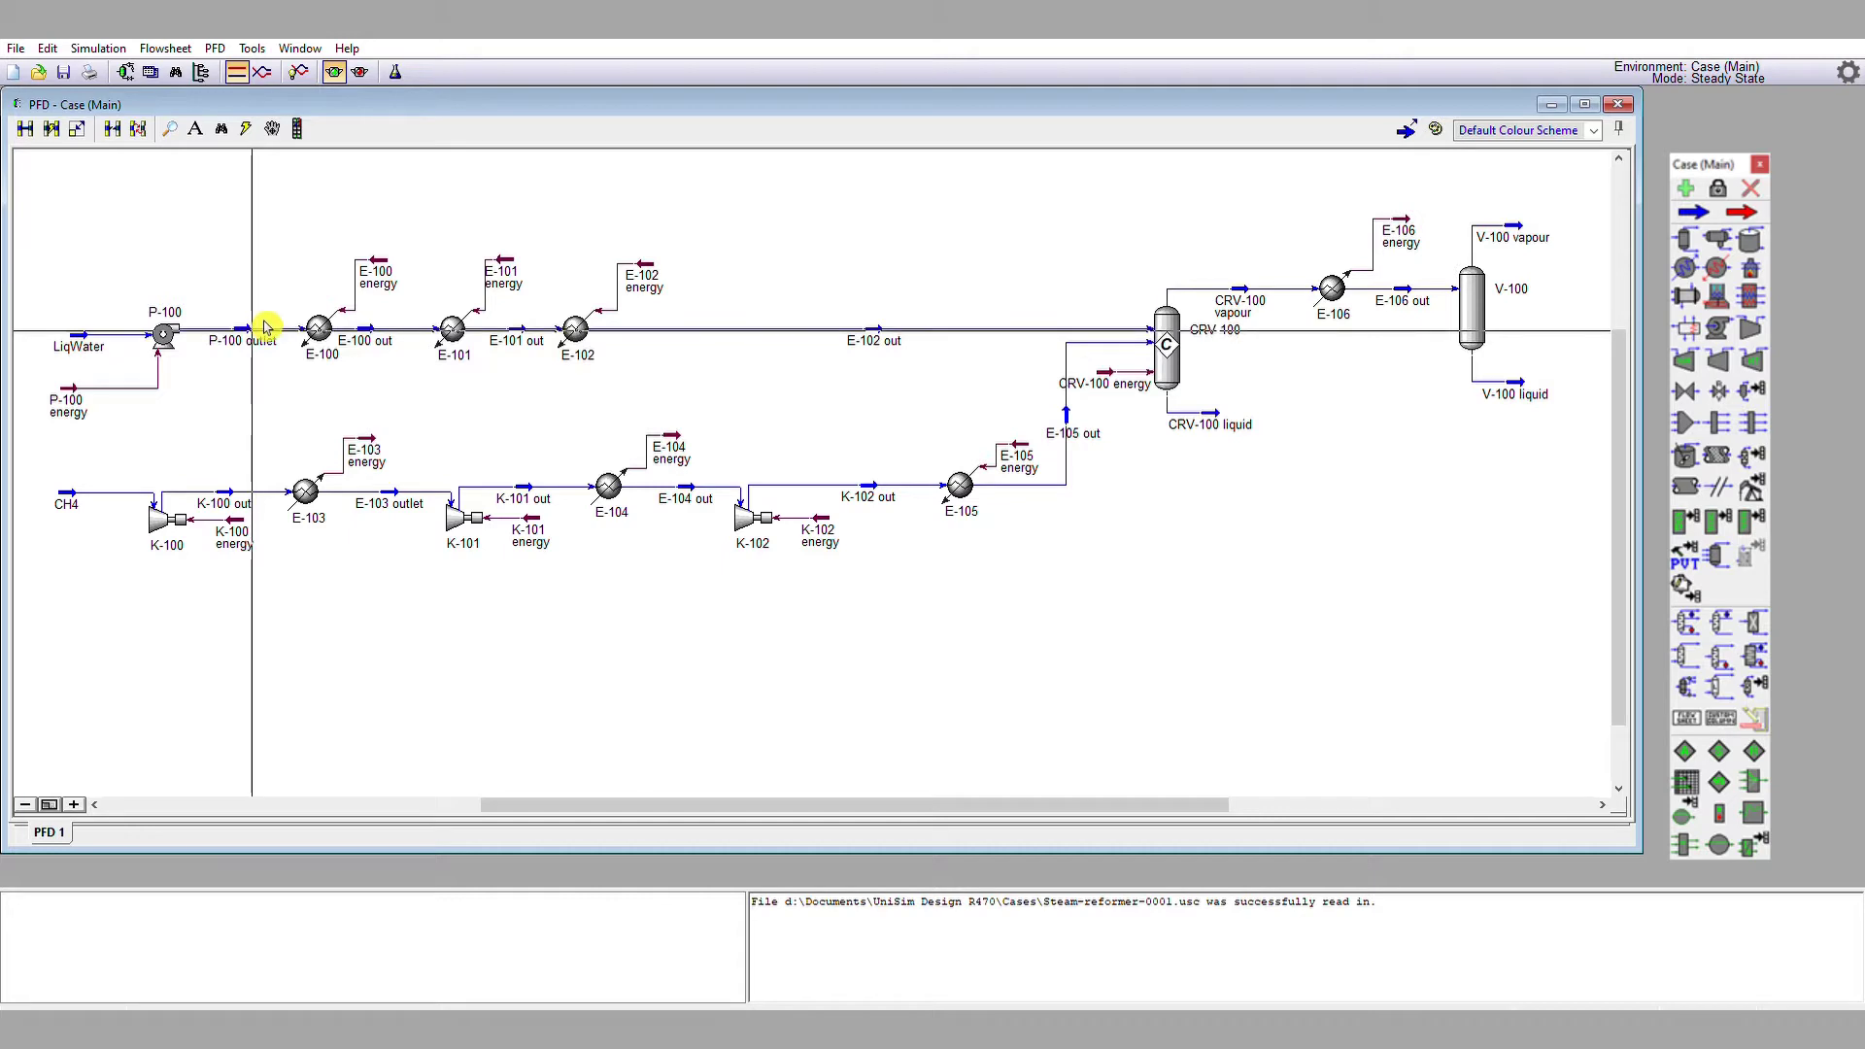
# - Place recycle RCY-1 below V-100, with V-100 liquid as its inlet and a new 'RCY-1 outlet' stream
pyautogui.click(262, 329)
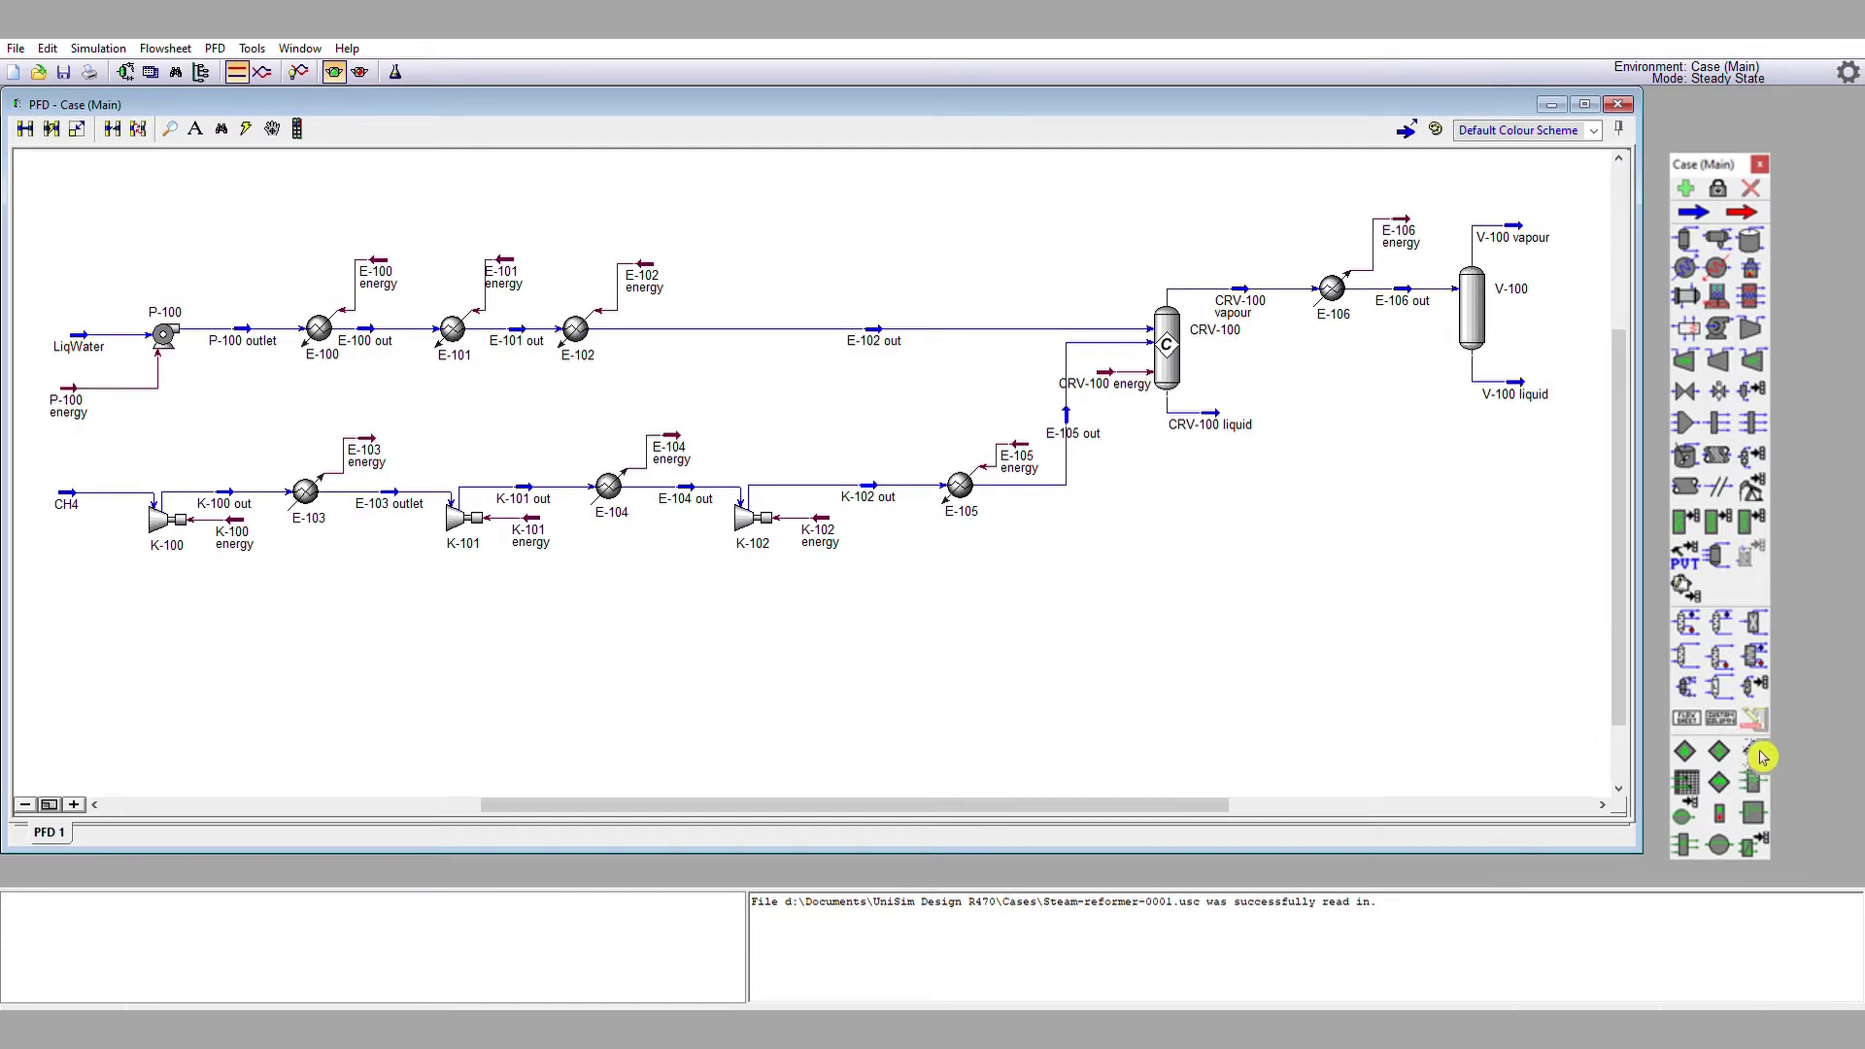
pyautogui.click(1761, 757)
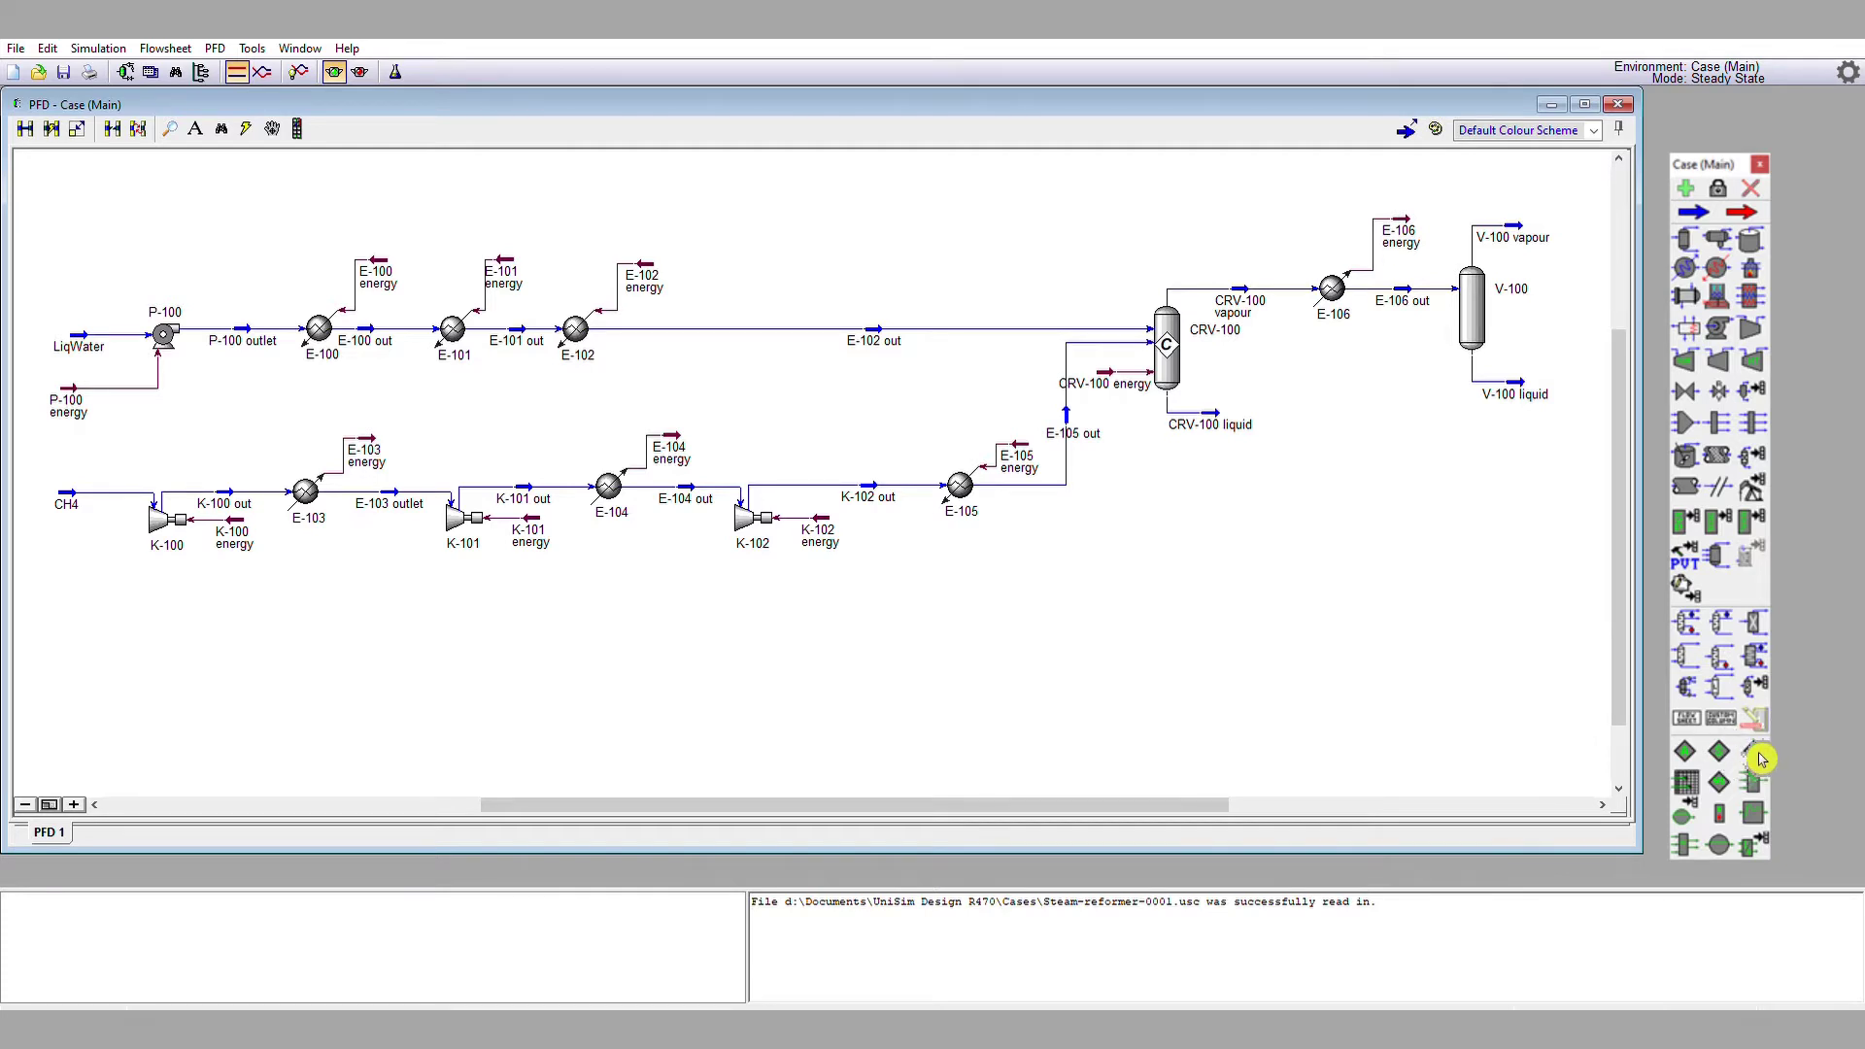
pyautogui.click(1488, 473)
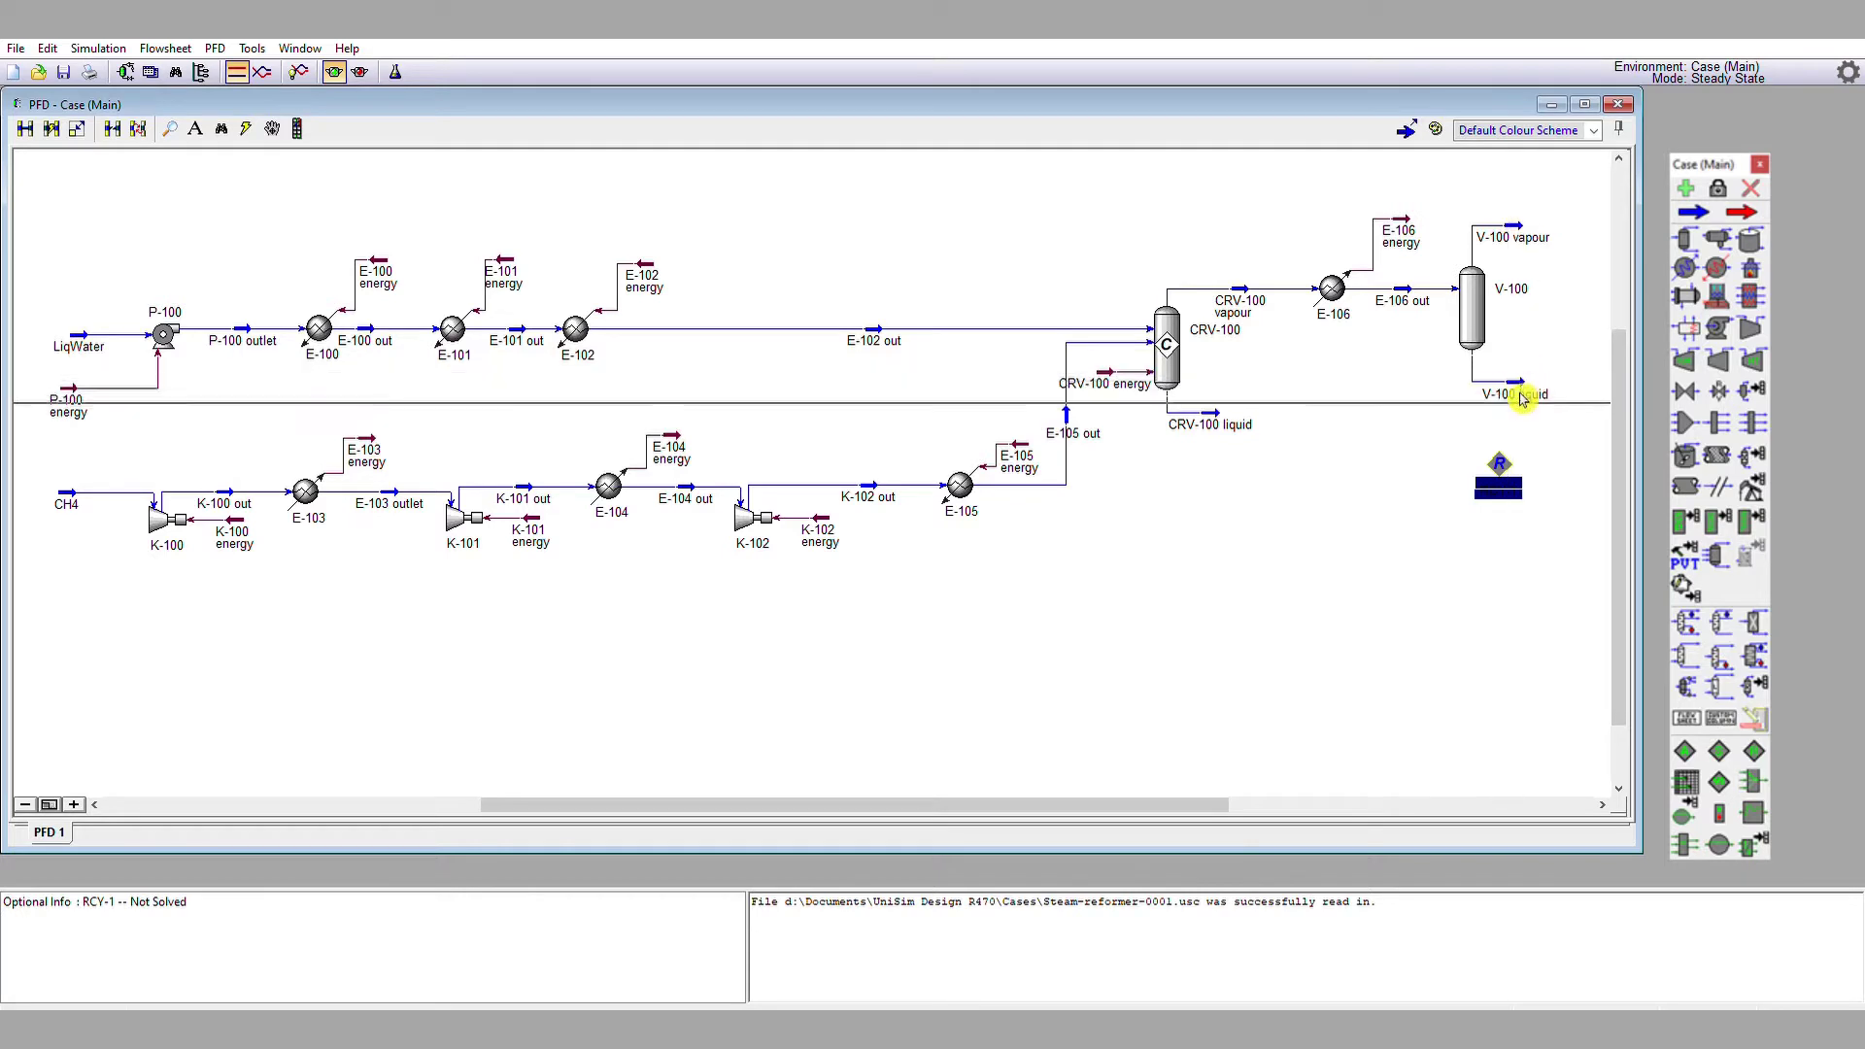
pyautogui.doubleClick(1501, 468)
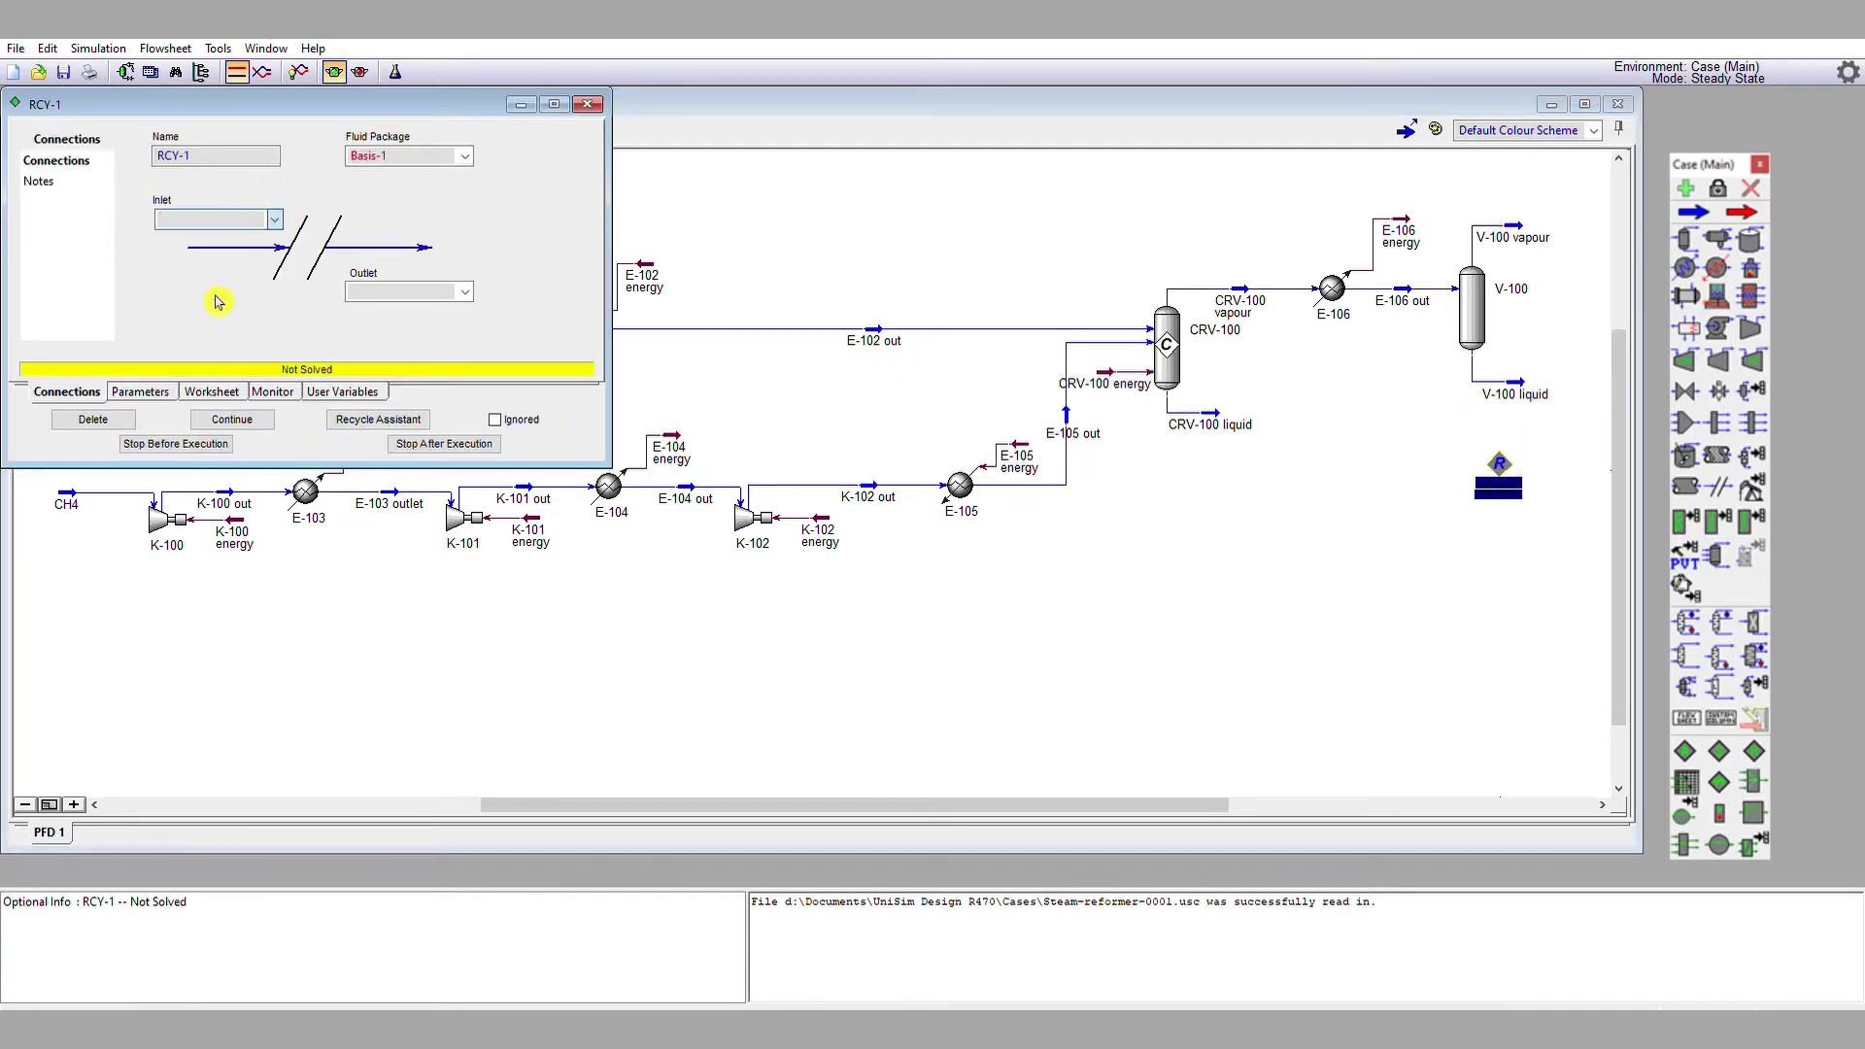
pyautogui.click(275, 219)
pyautogui.click(209, 379)
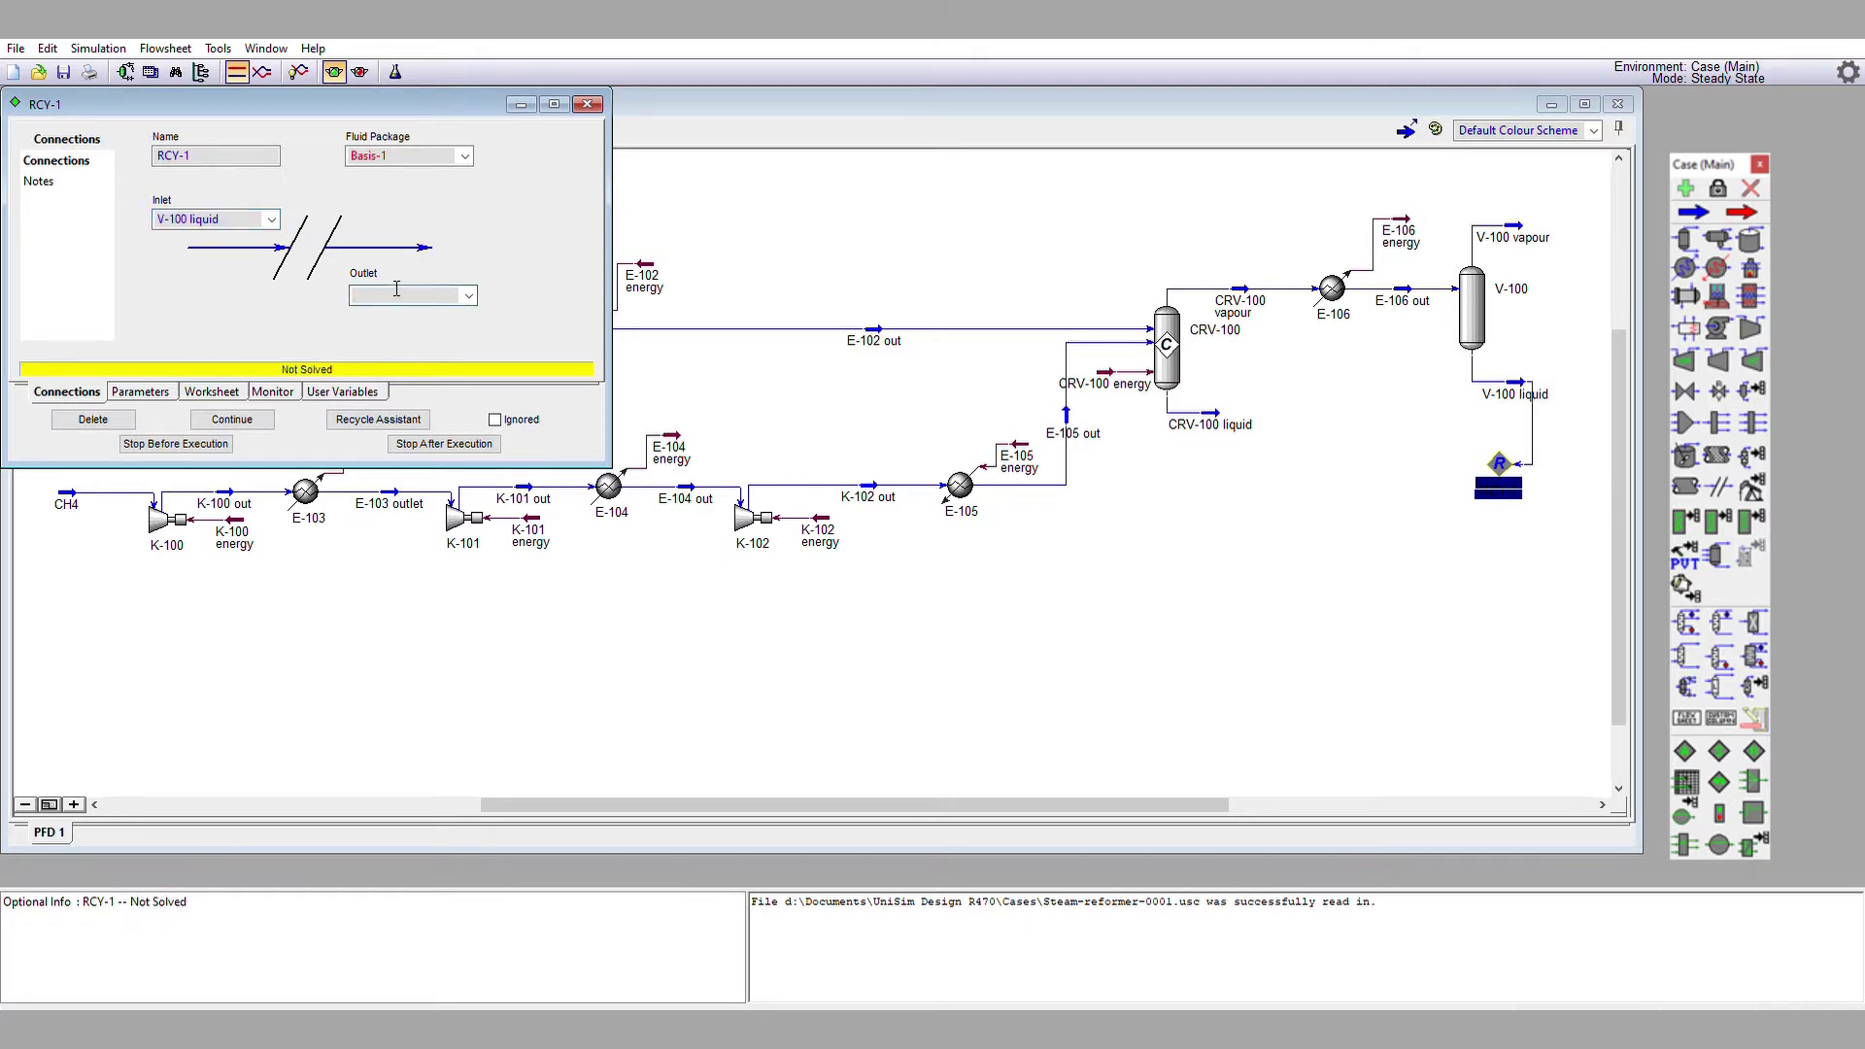
pyautogui.click(397, 294)
pyautogui.write('RCY-1 outlet')
pyautogui.press('Return')
pyautogui.click(587, 104)
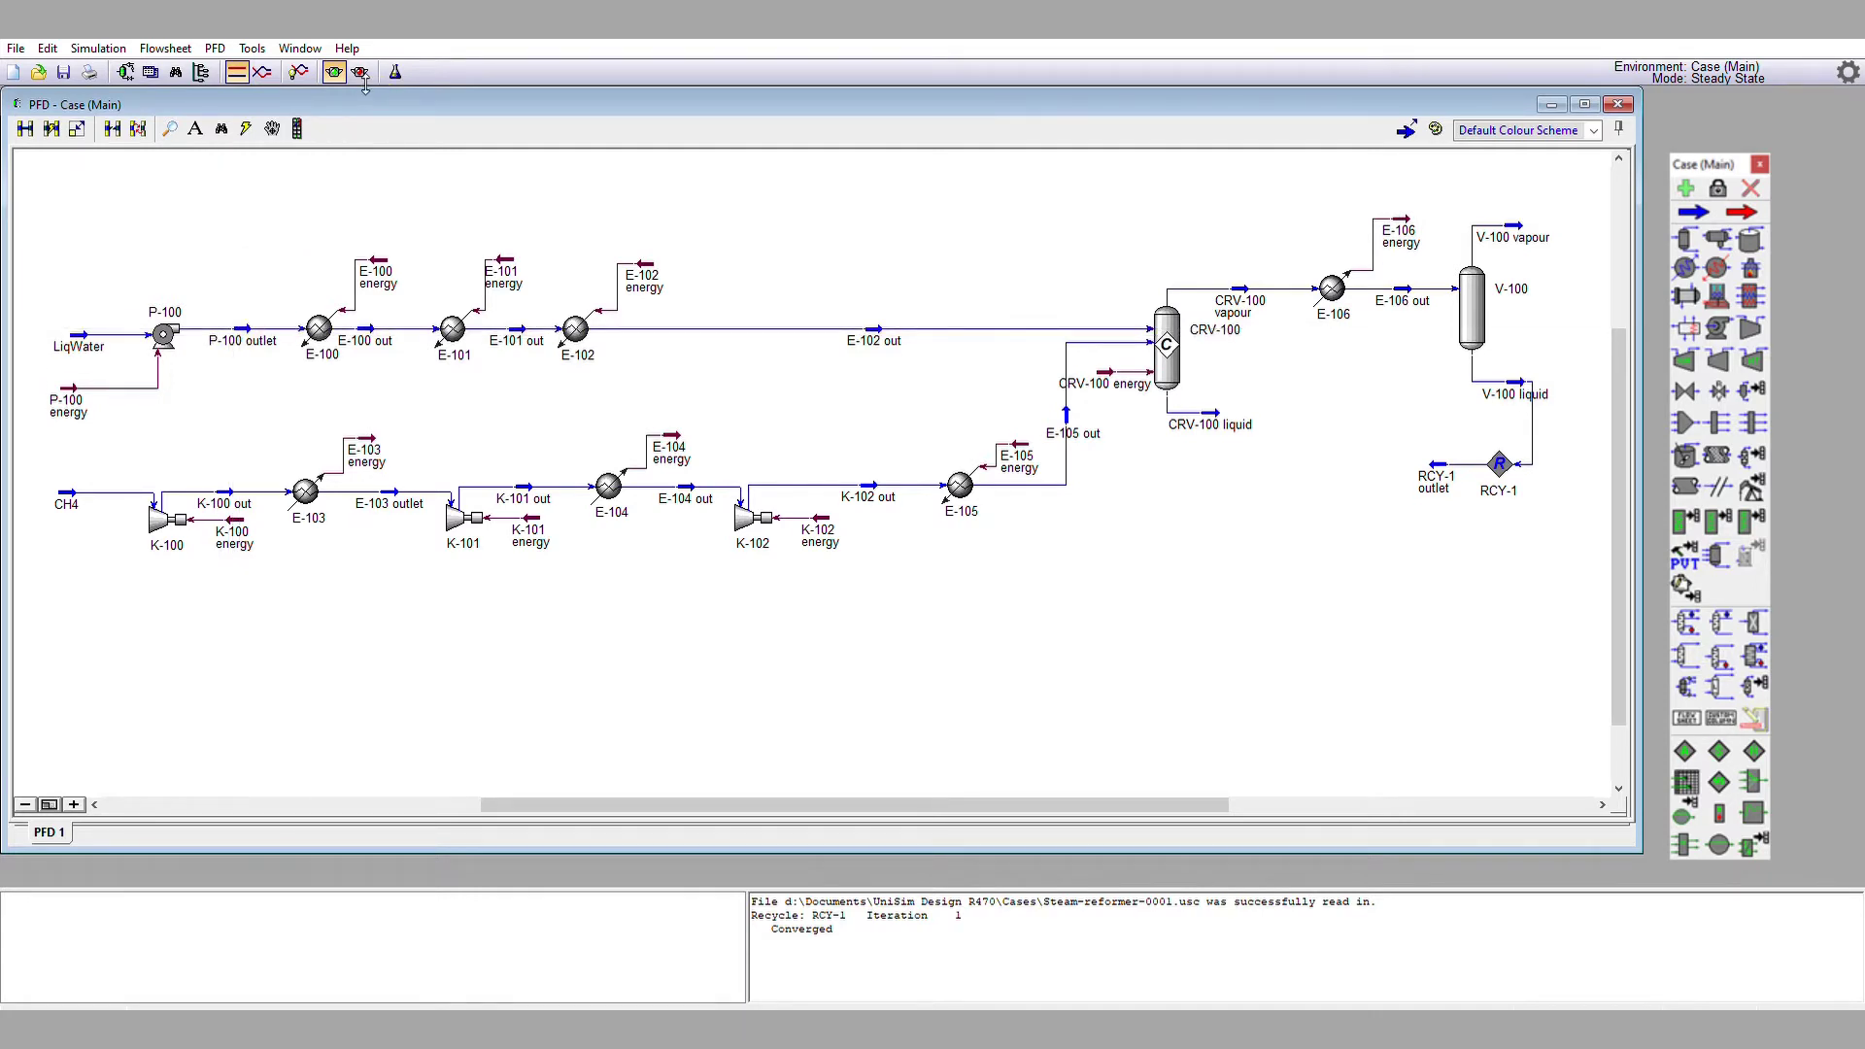
# - Switch the solver from Active to Holding
pyautogui.click(327, 69)
pyautogui.click(333, 71)
pyautogui.click(359, 72)
pyautogui.click(371, 69)
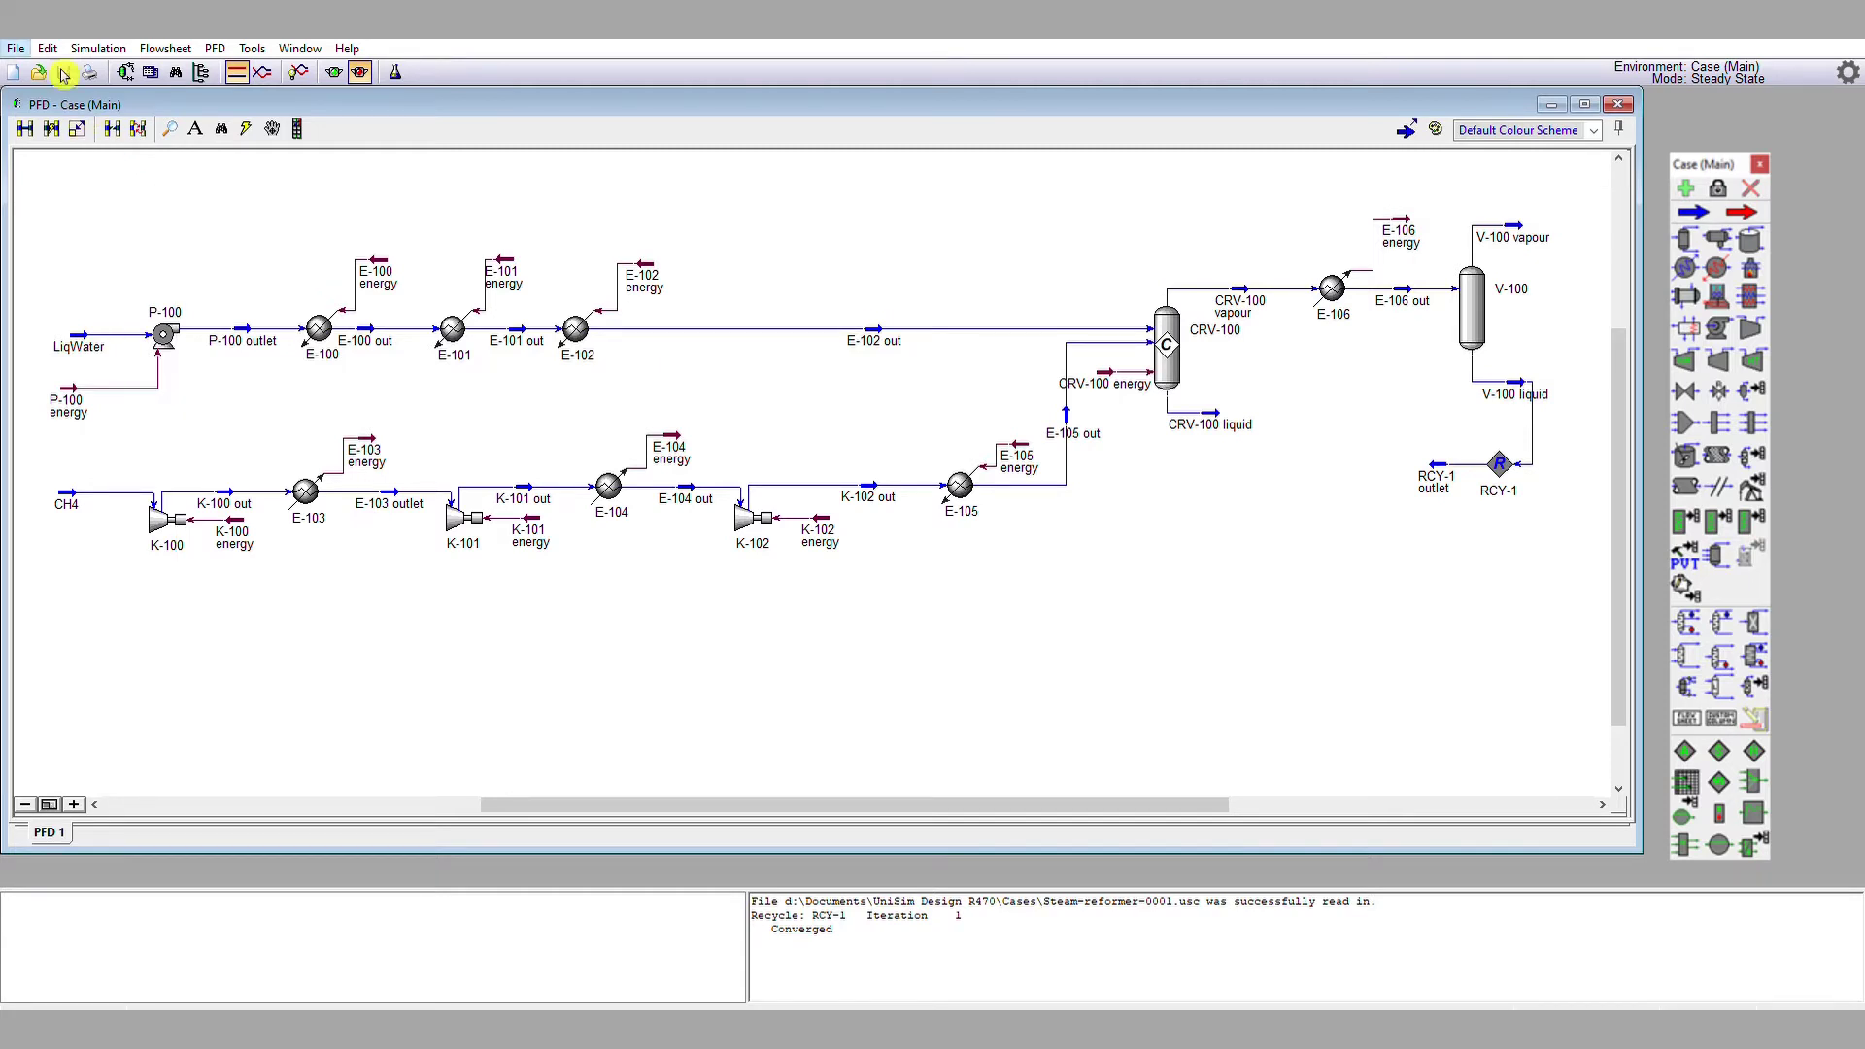
# - Save the case as Steam-reformer-0004.usc
pyautogui.click(74, 126)
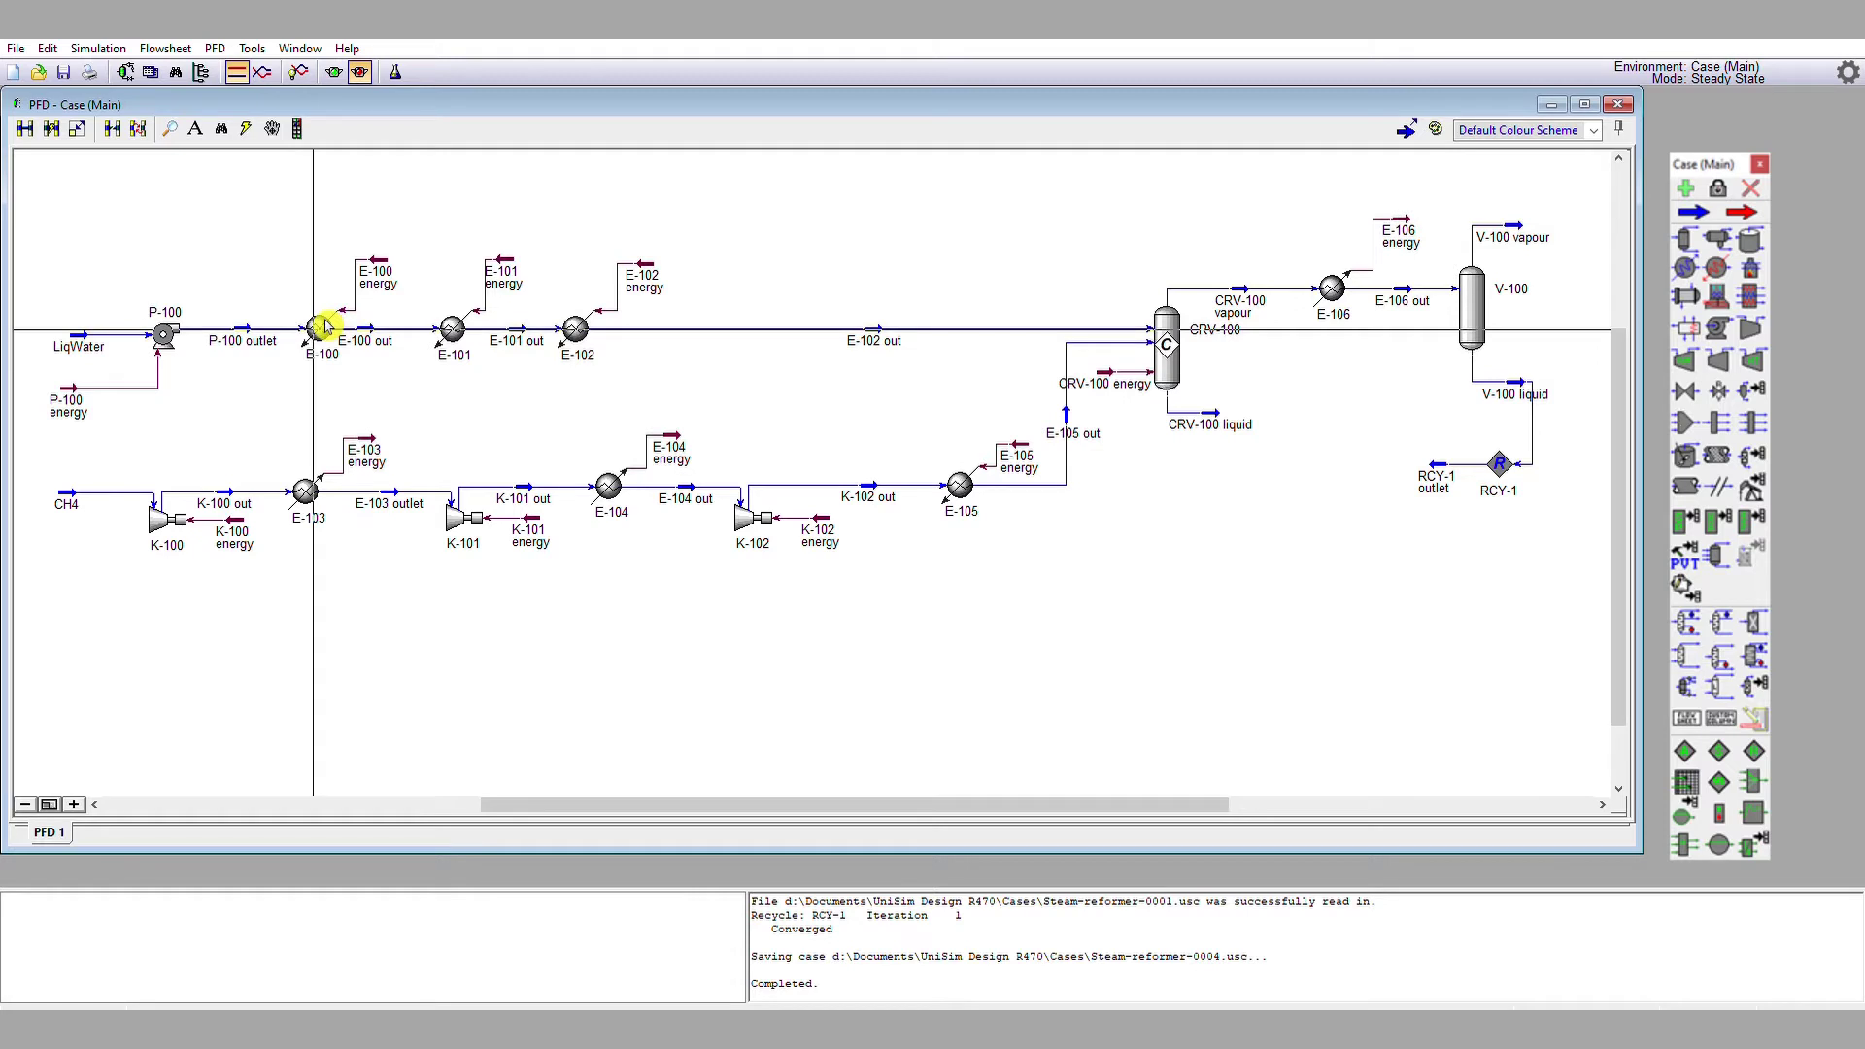
# - Remove P-100 outlet from heater E-100's inlet and place mixer MIX-100 above E-100
pyautogui.doubleClick(323, 327)
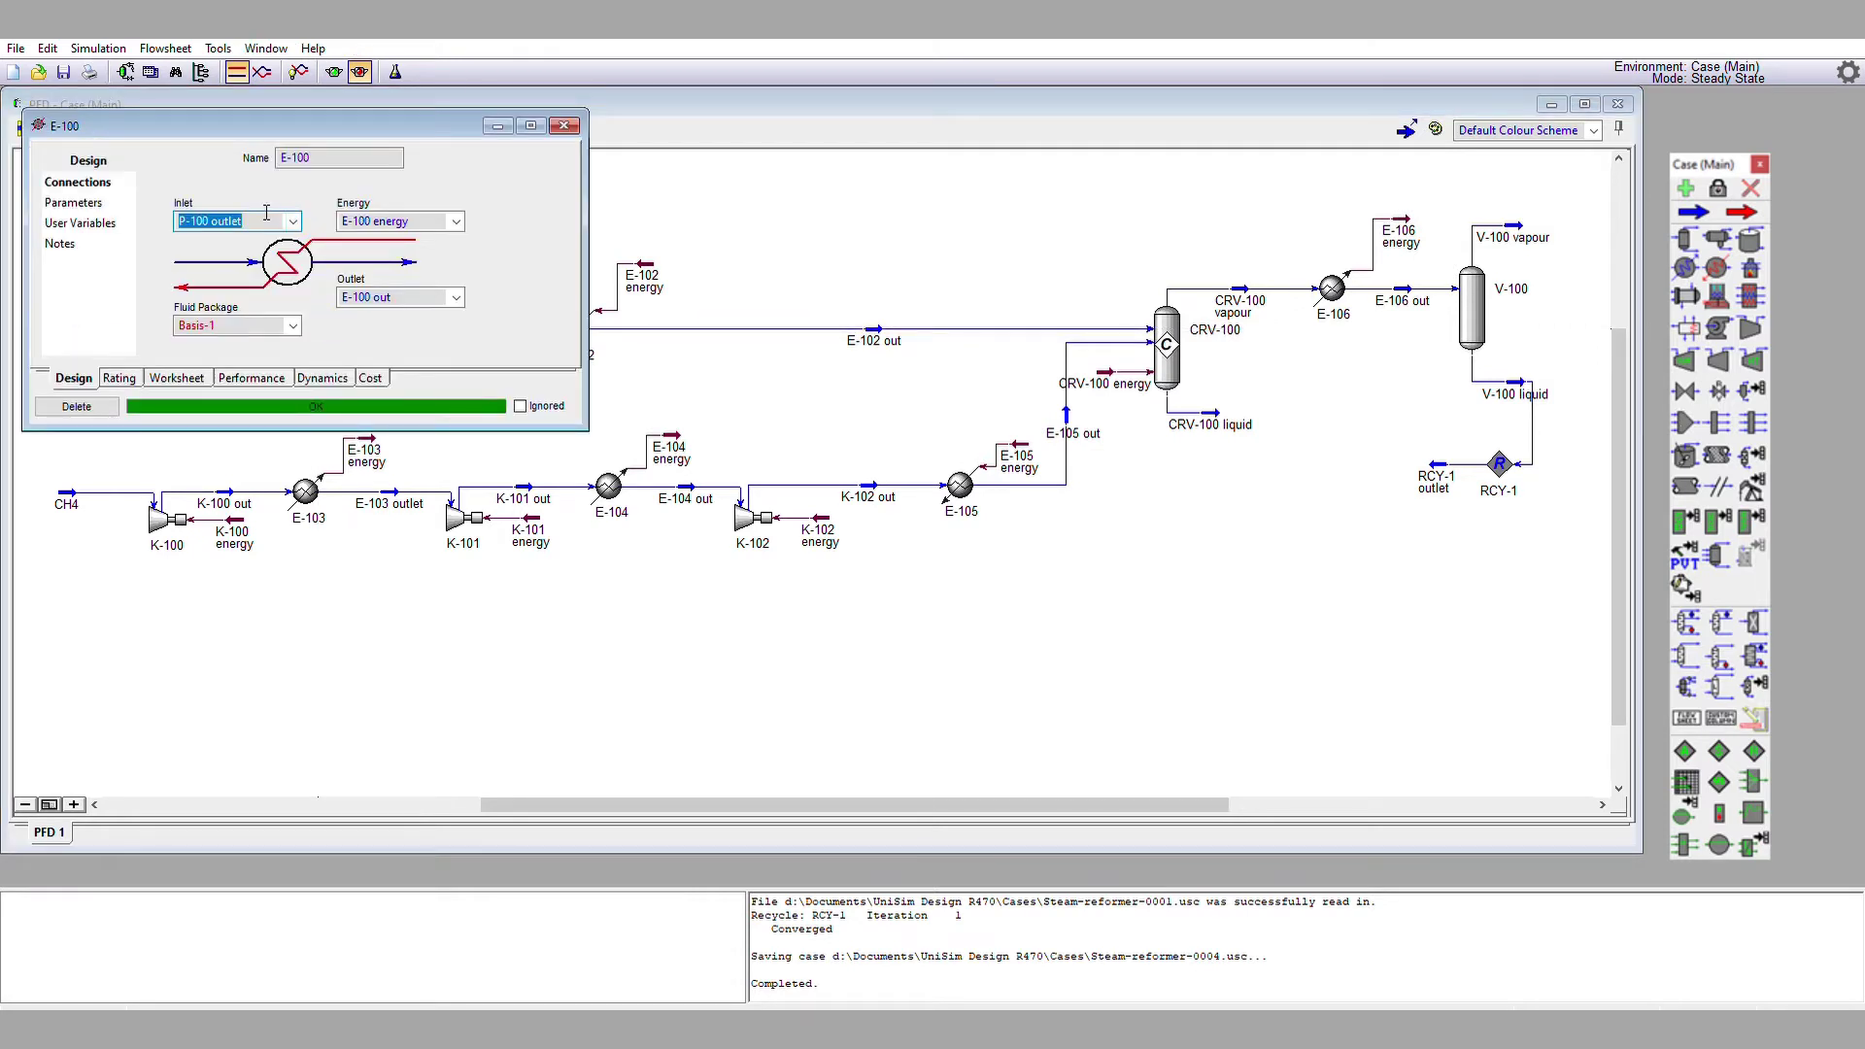
pyautogui.press('Delete')
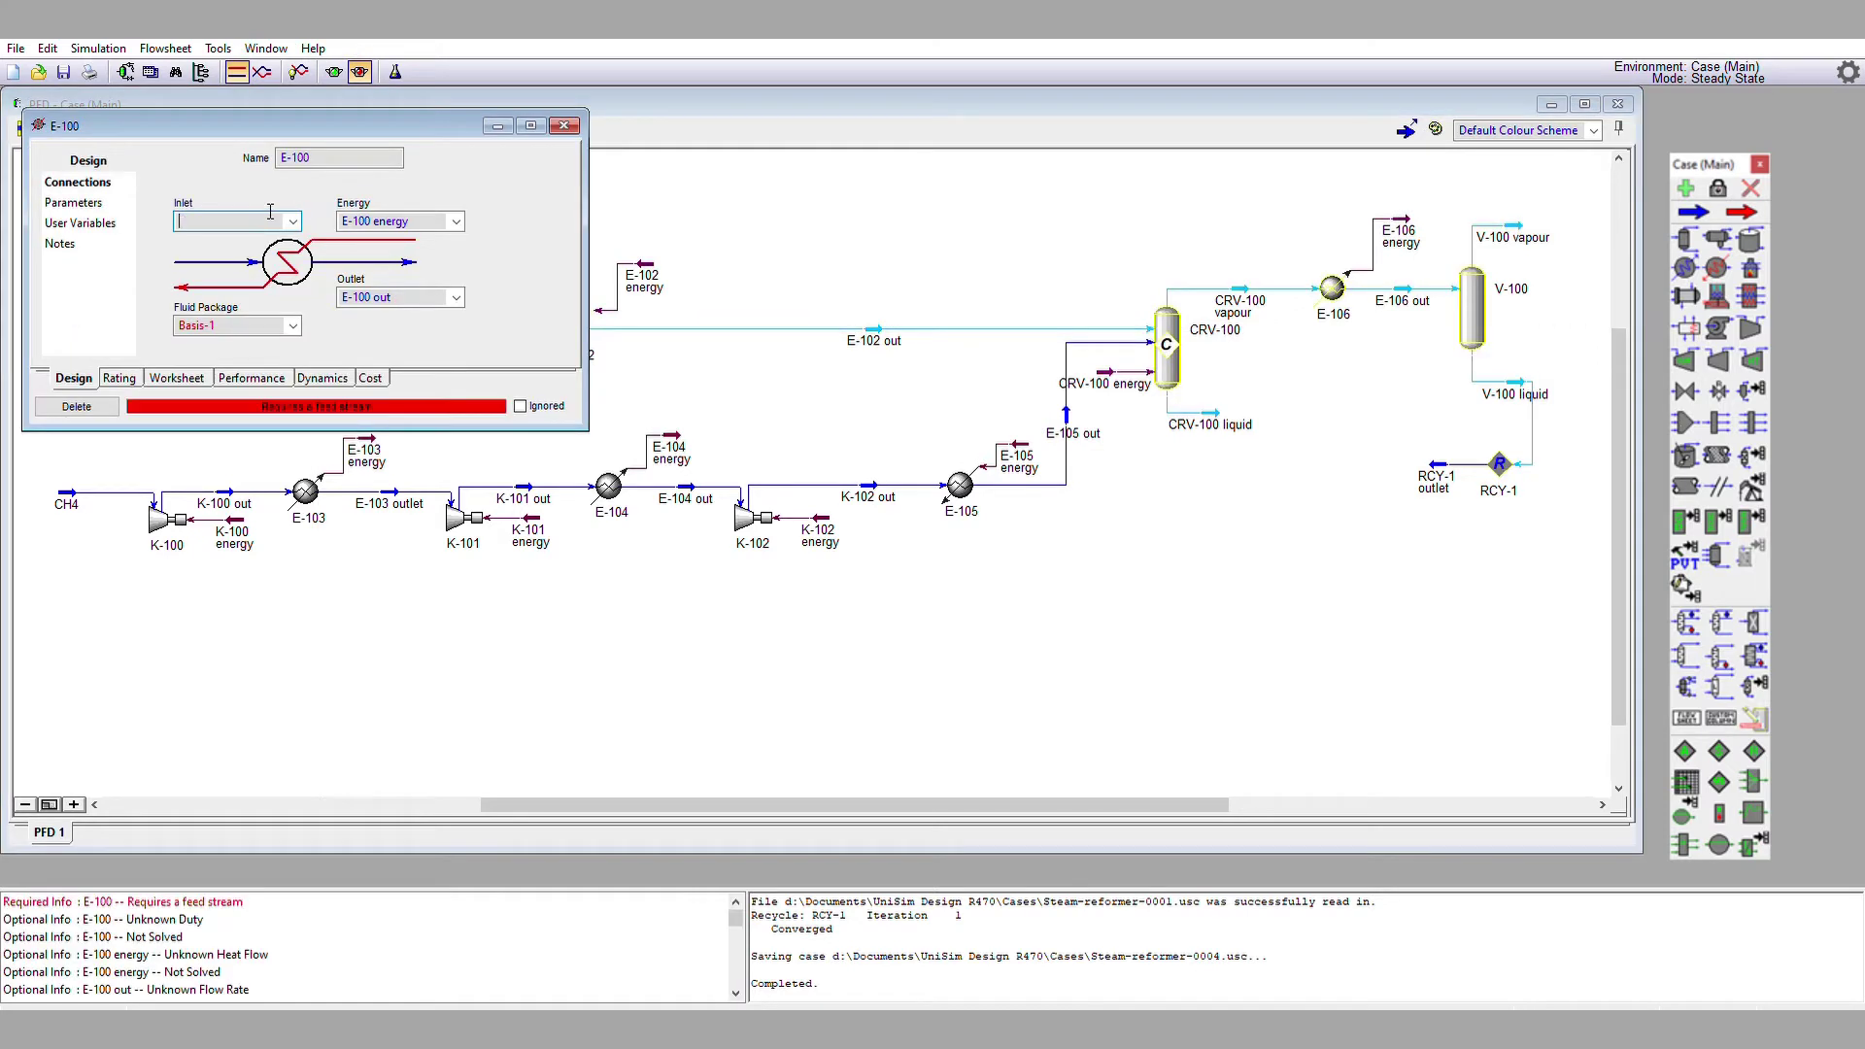
pyautogui.click(571, 123)
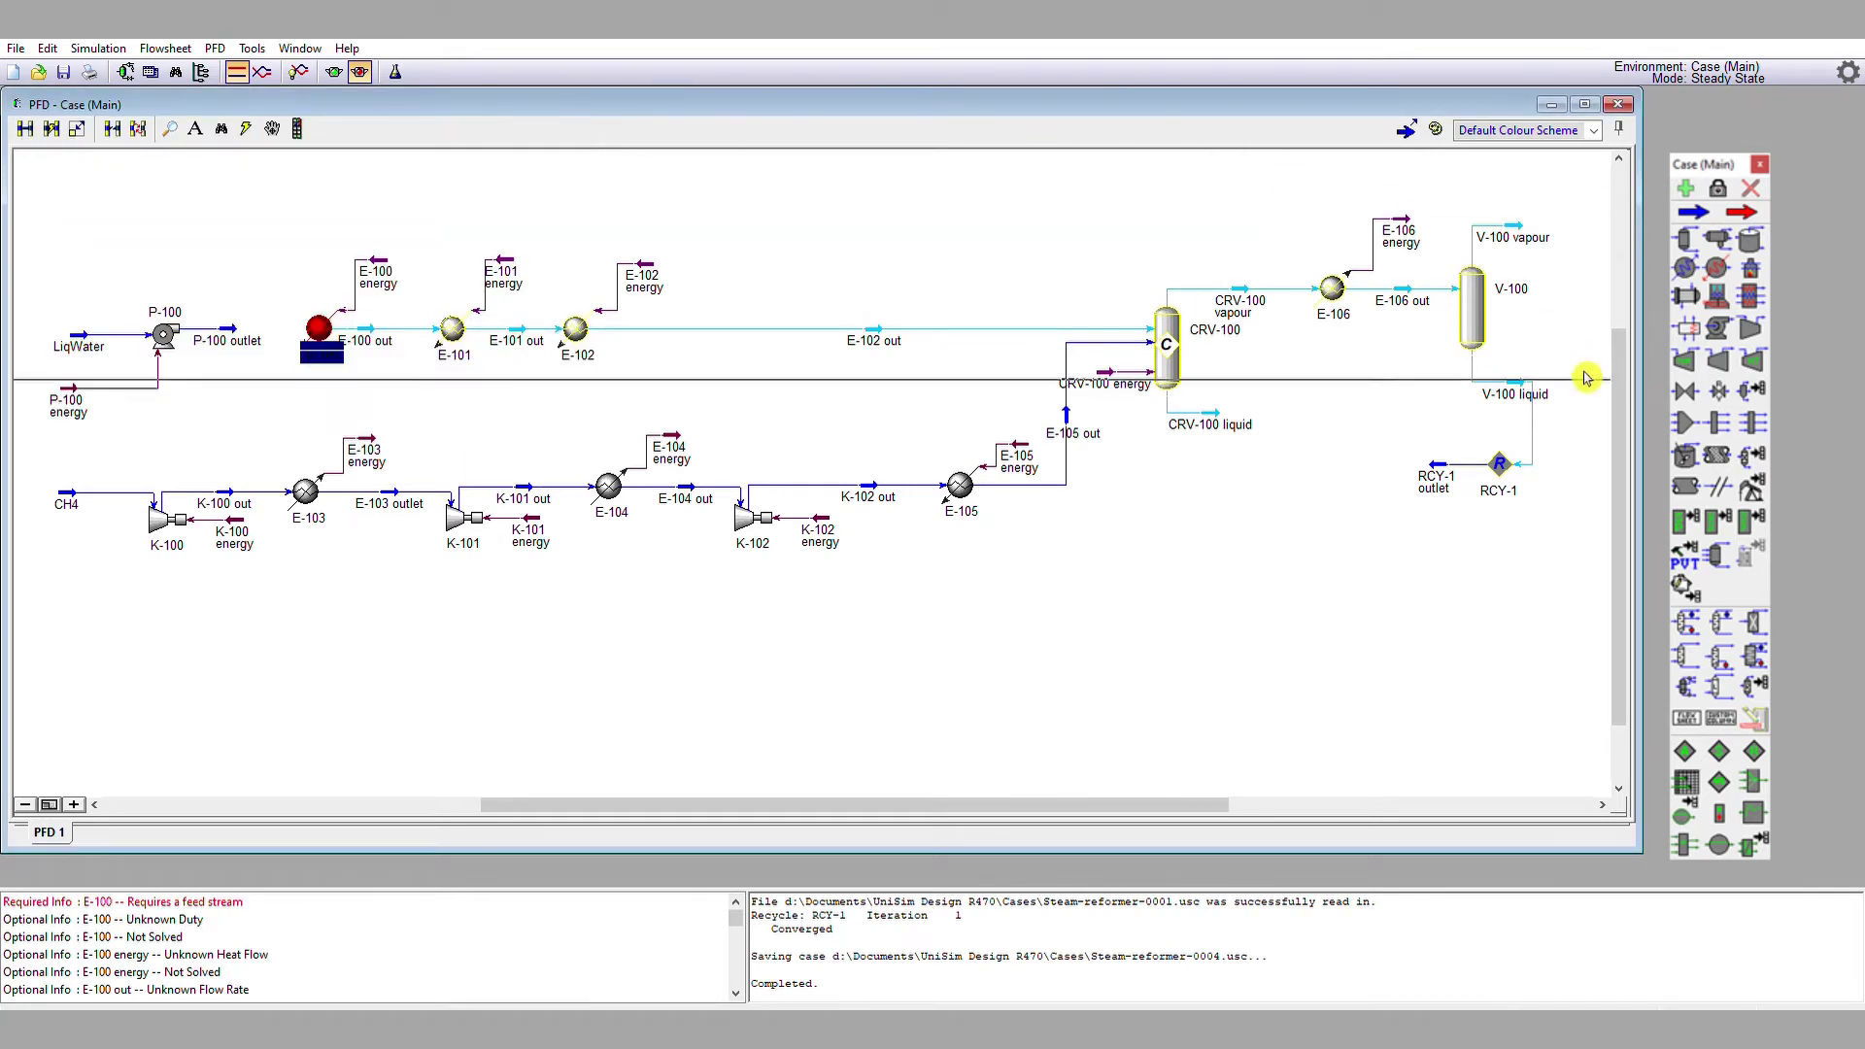
pyautogui.click(1681, 425)
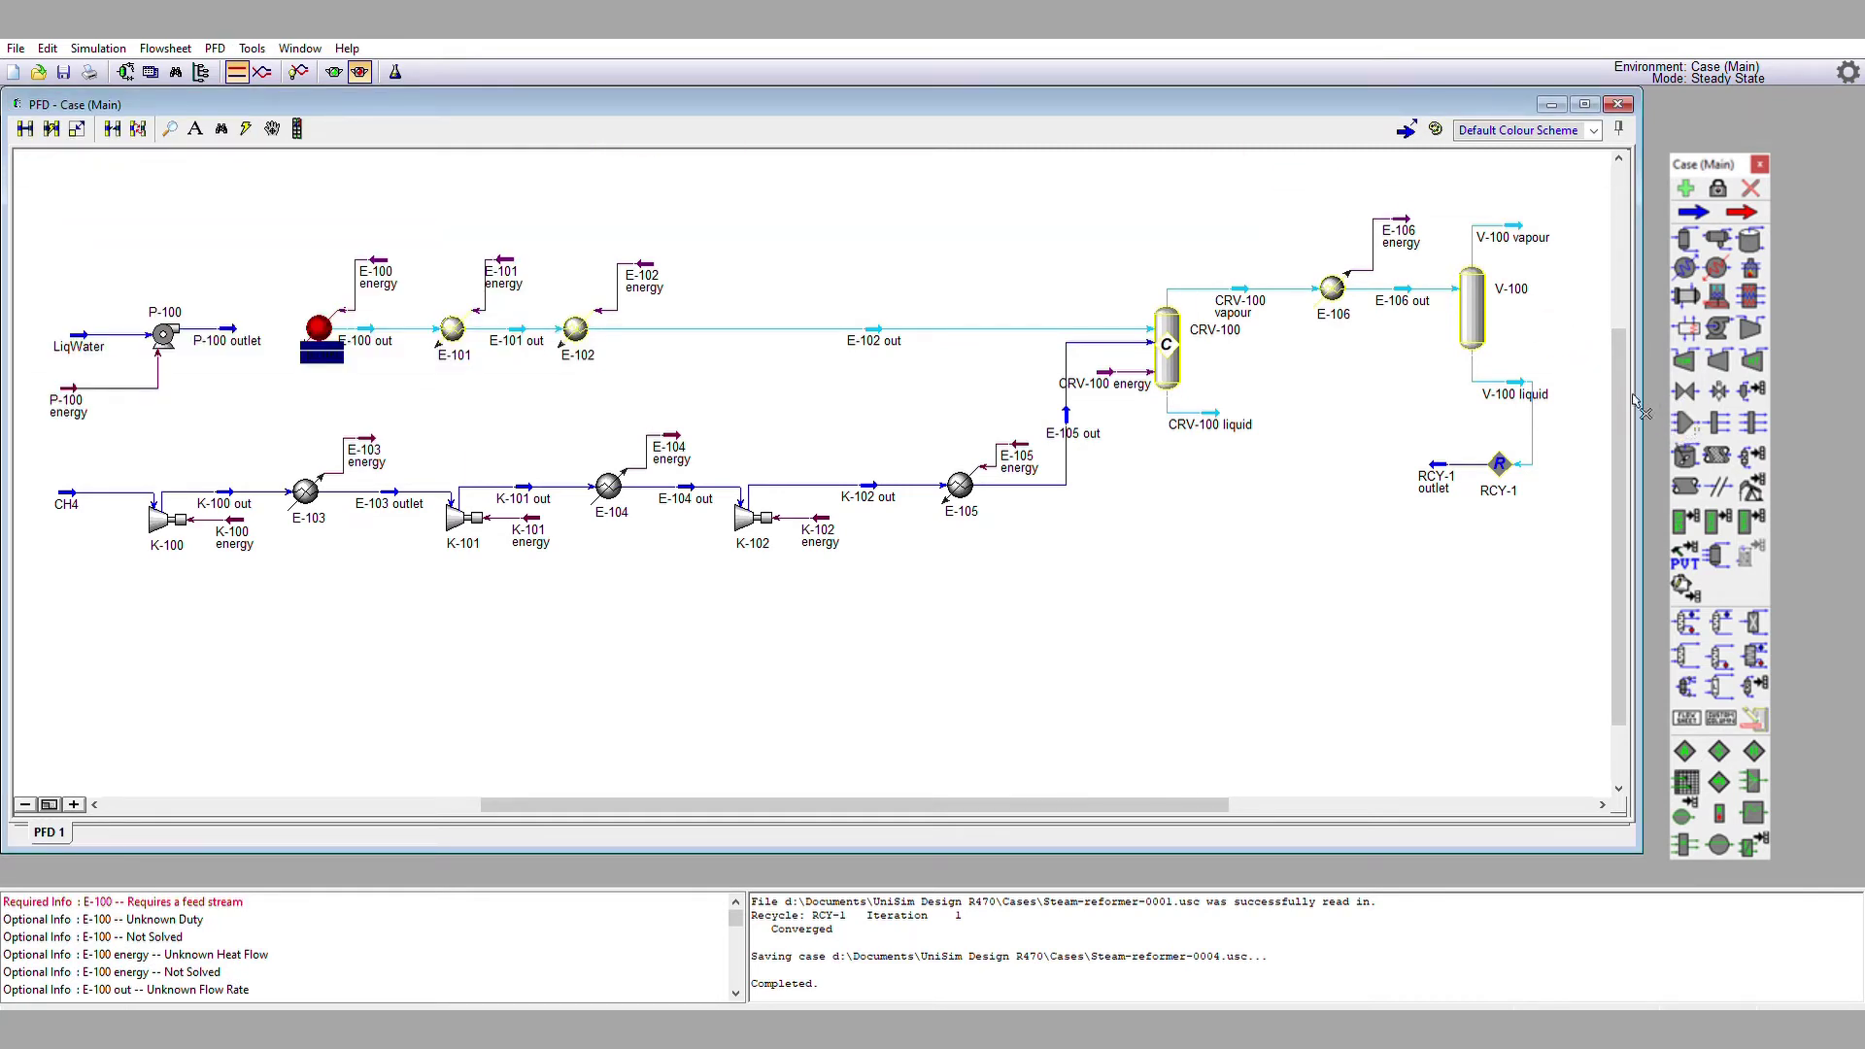
pyautogui.click(300, 241)
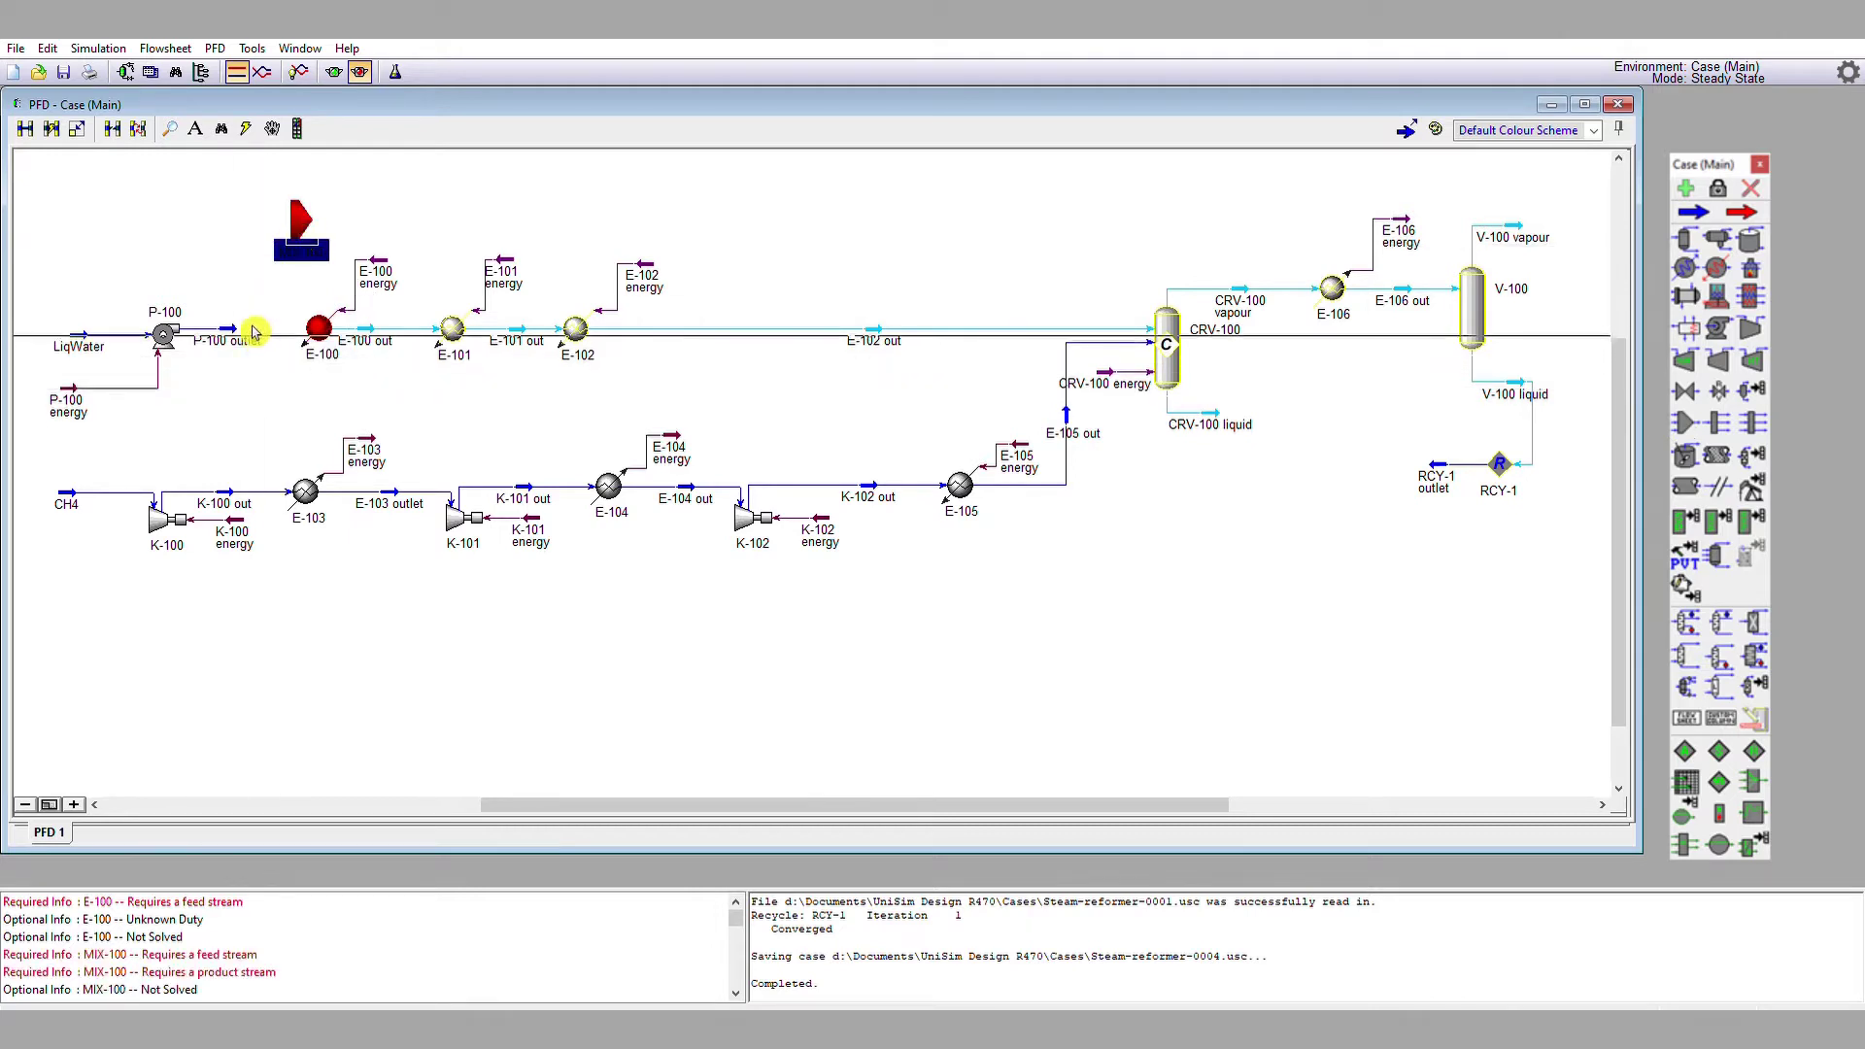
# - Give MIX-100 the inlets 'P-100 outlet' and 'RCY-1 outlet' and a product stream named 'MIX-100 outlet'
pyautogui.doubleClick(315, 225)
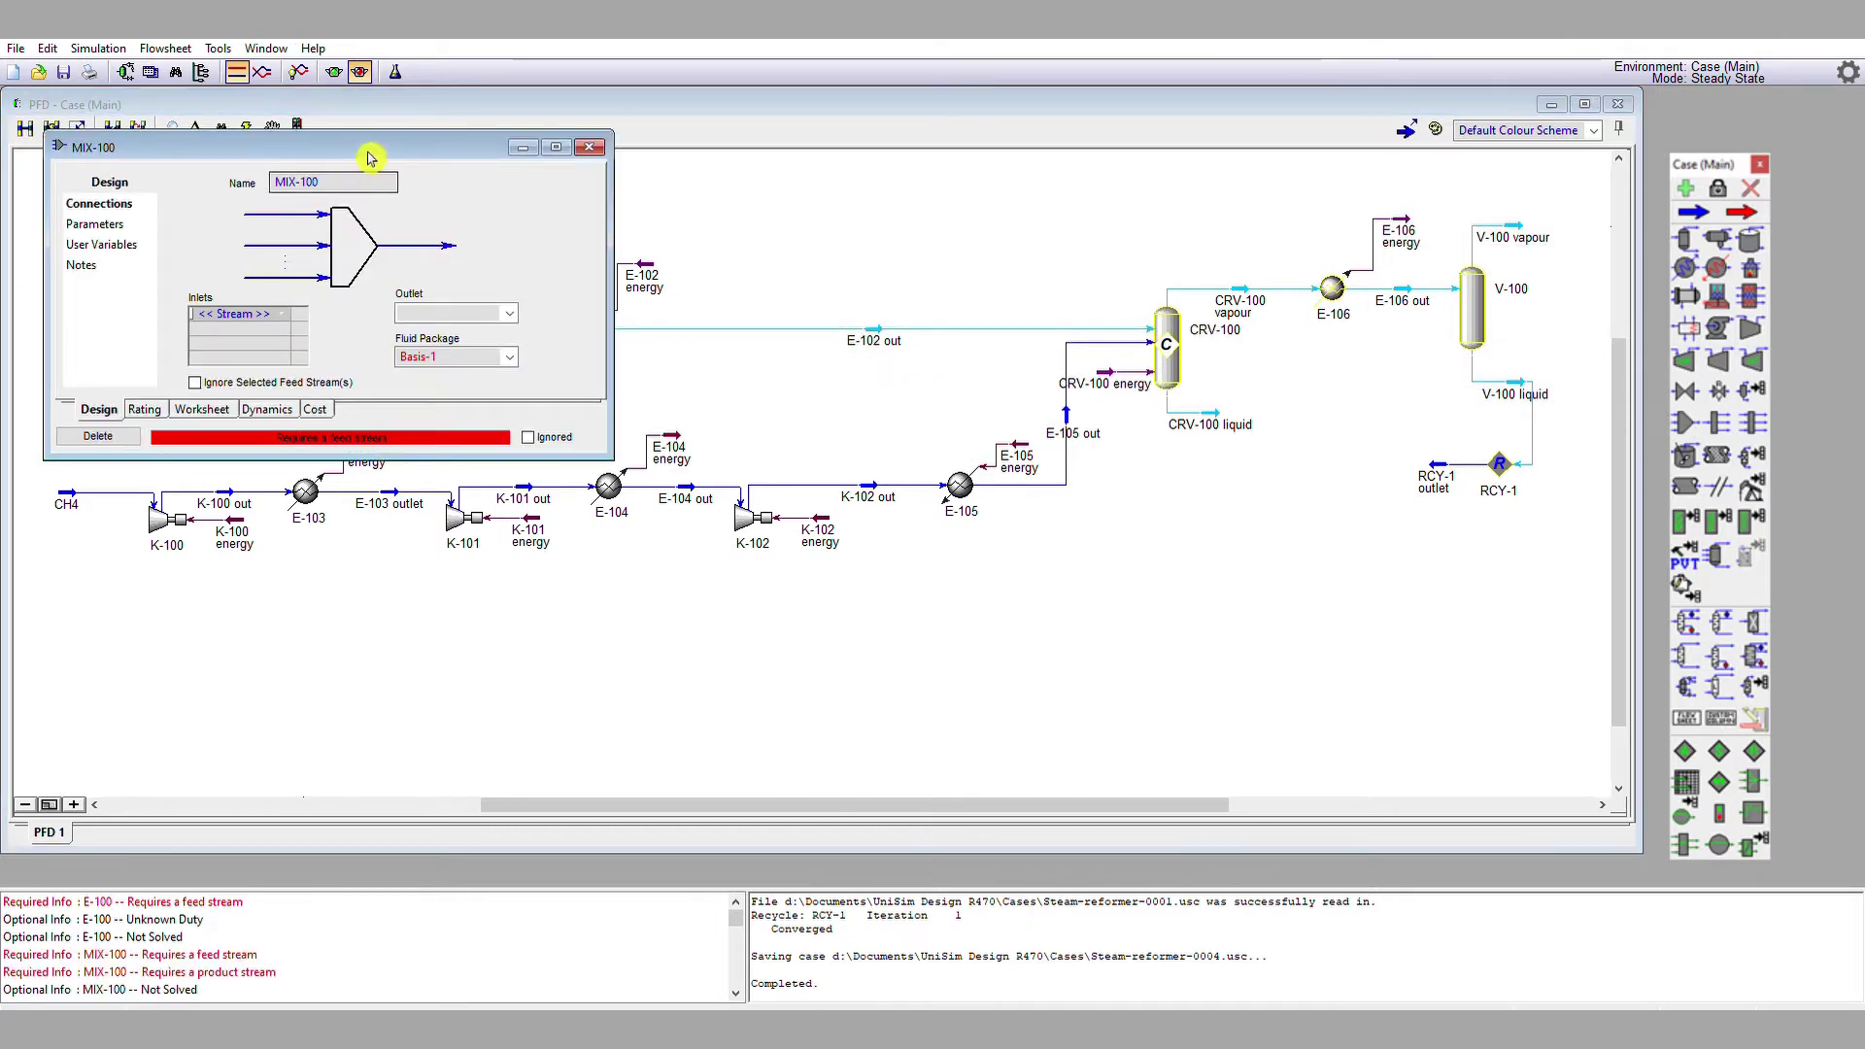
pyautogui.moveTo(375, 154); pyautogui.dragTo(852, 196)
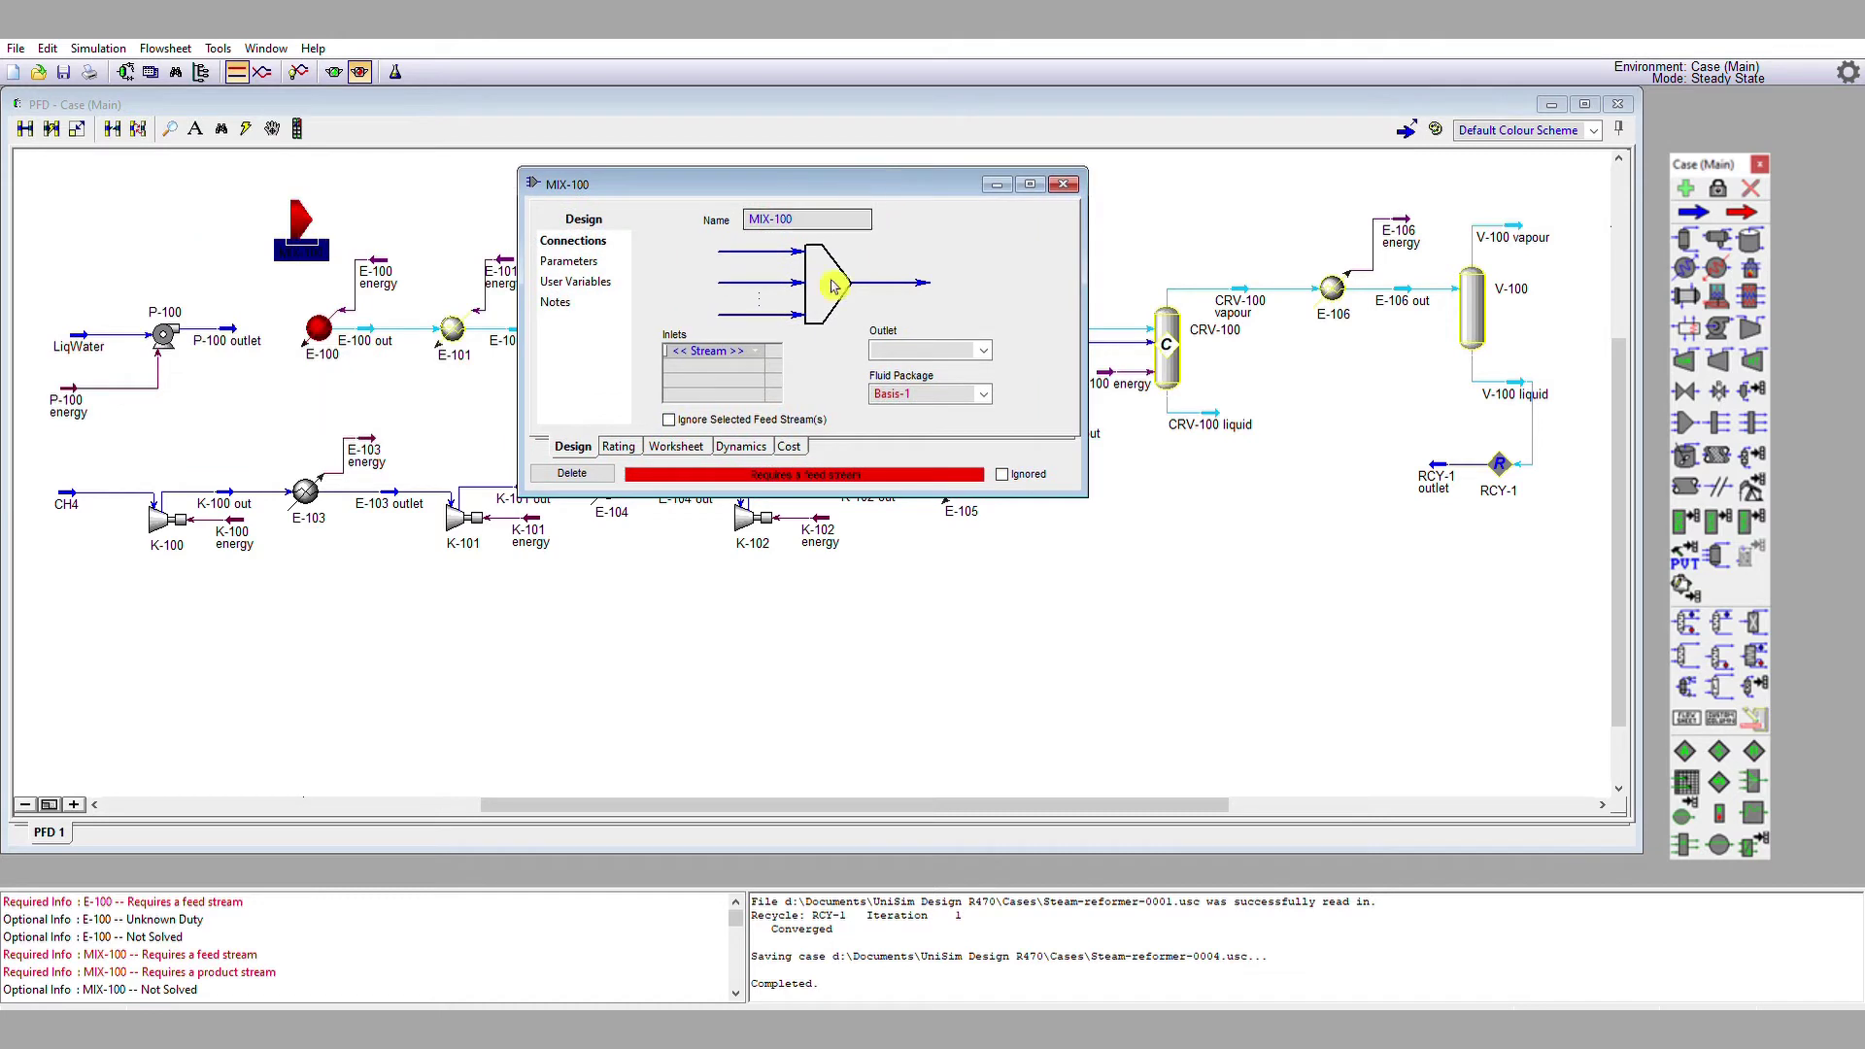
pyautogui.click(767, 348)
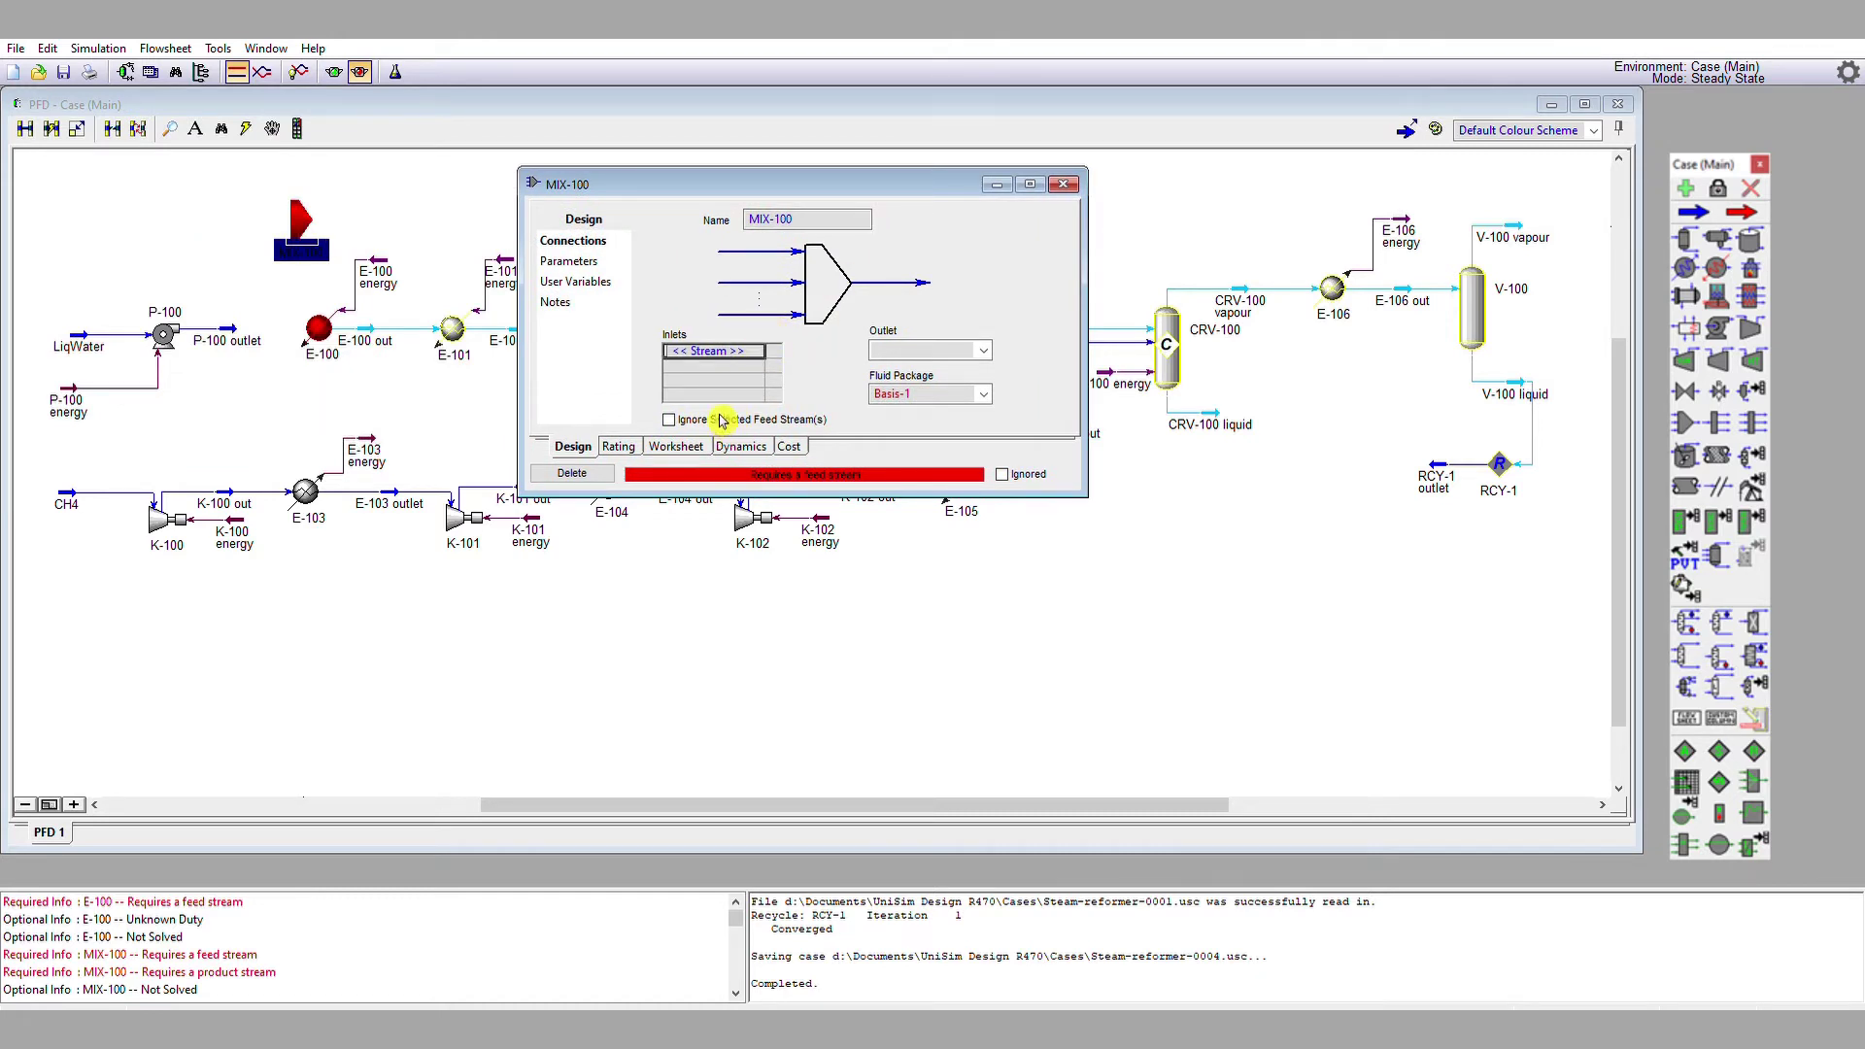
pyautogui.write('P-100 outlet')
pyautogui.press('Return')
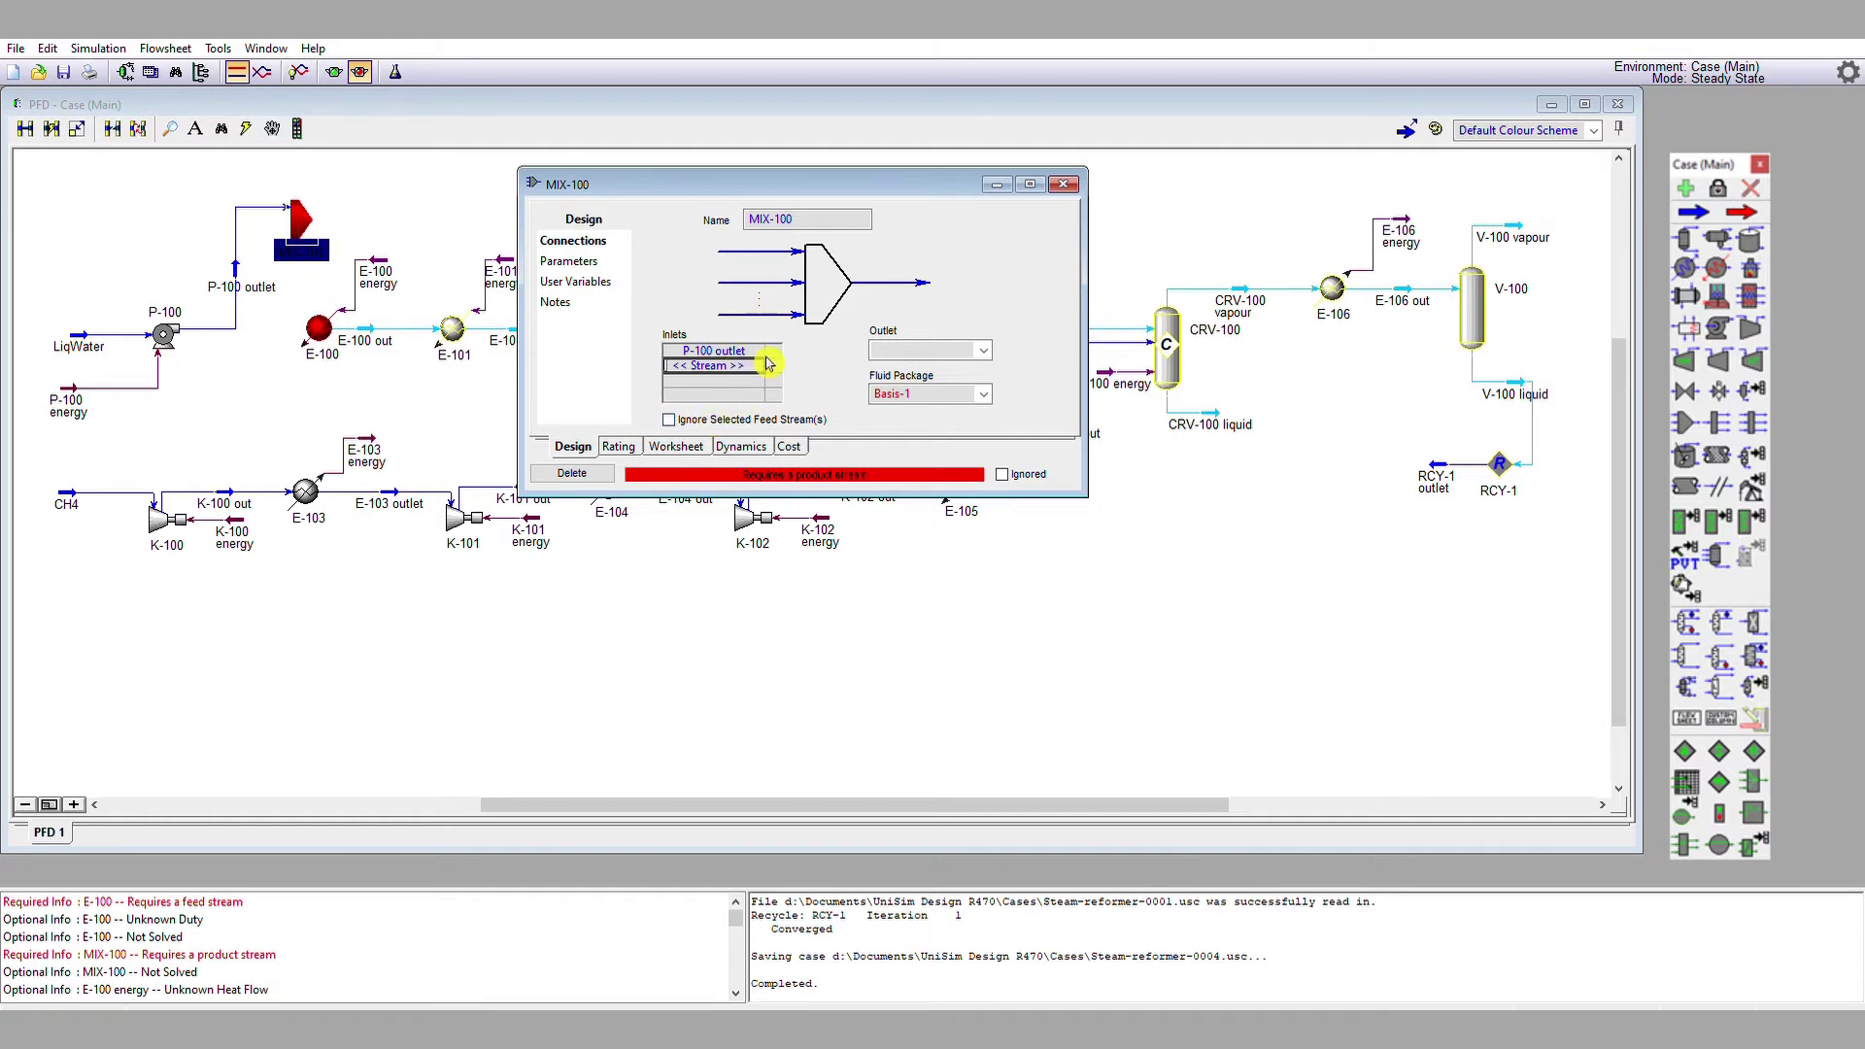
pyautogui.write('RCY-1 outlet')
pyautogui.press('Return')
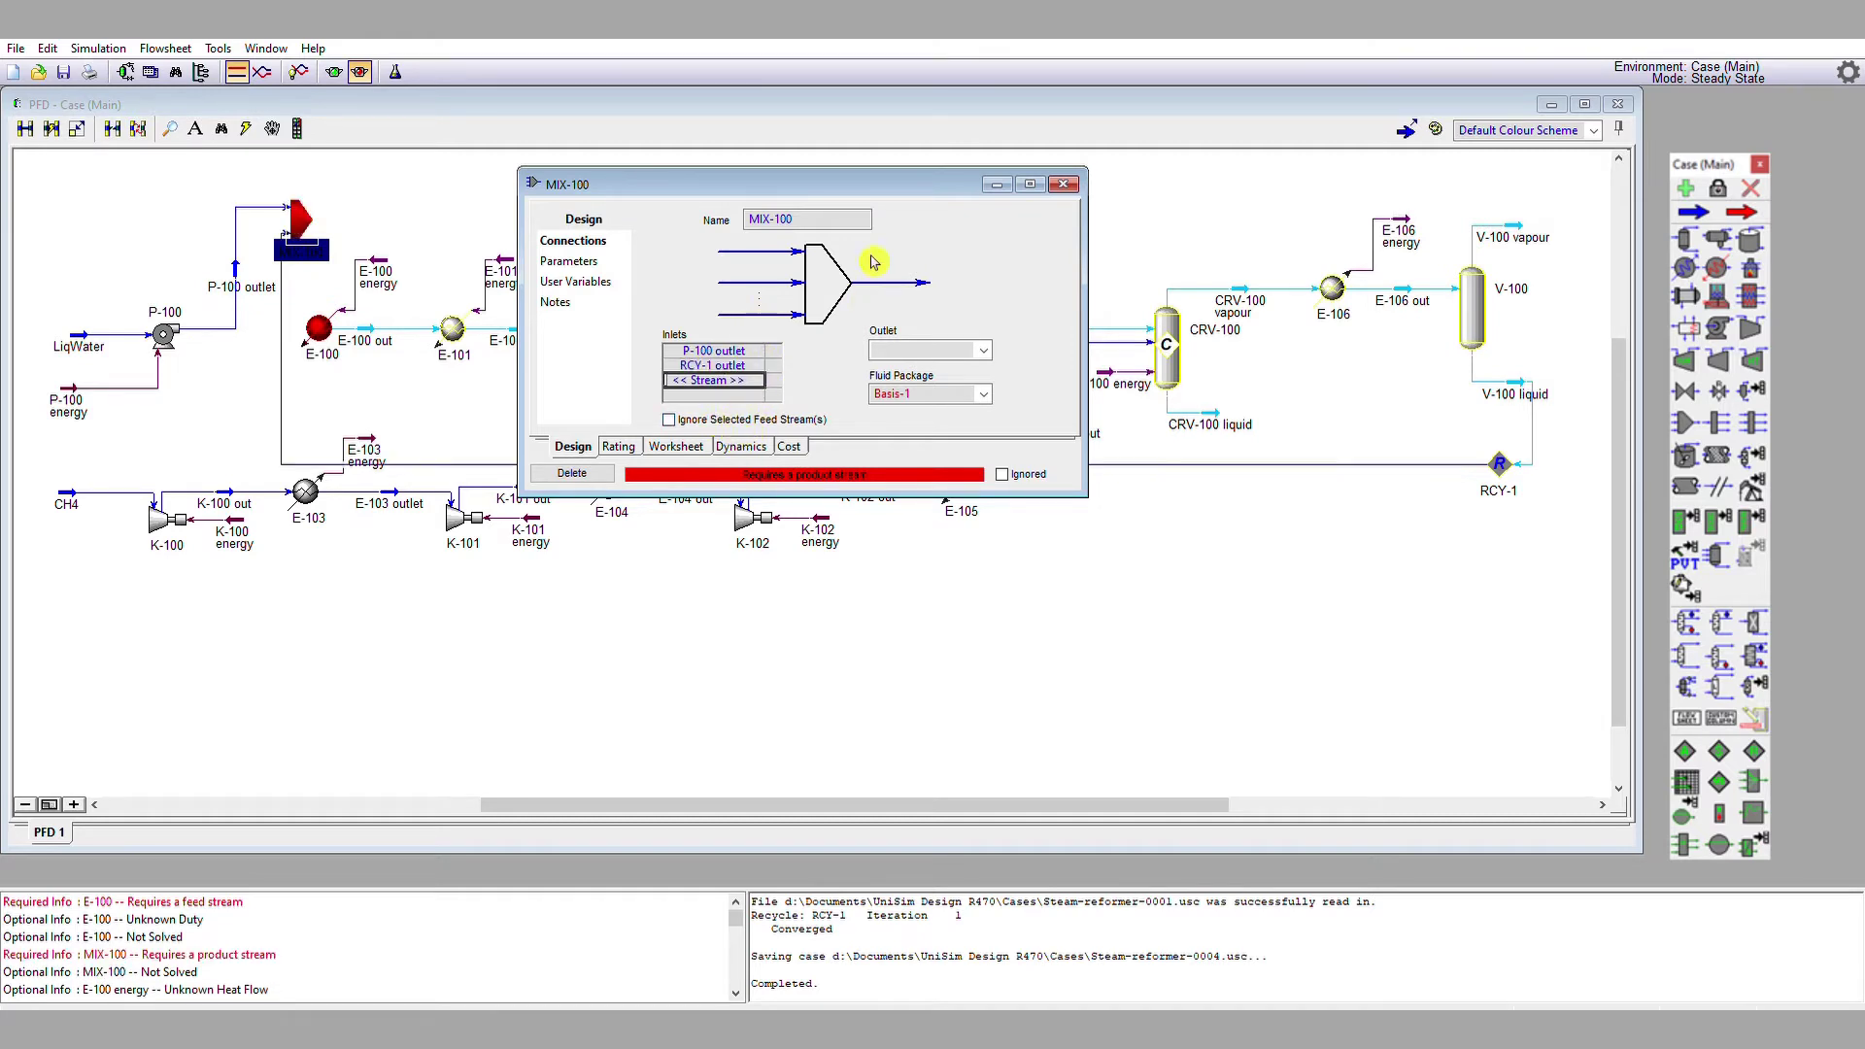
pyautogui.click(907, 348)
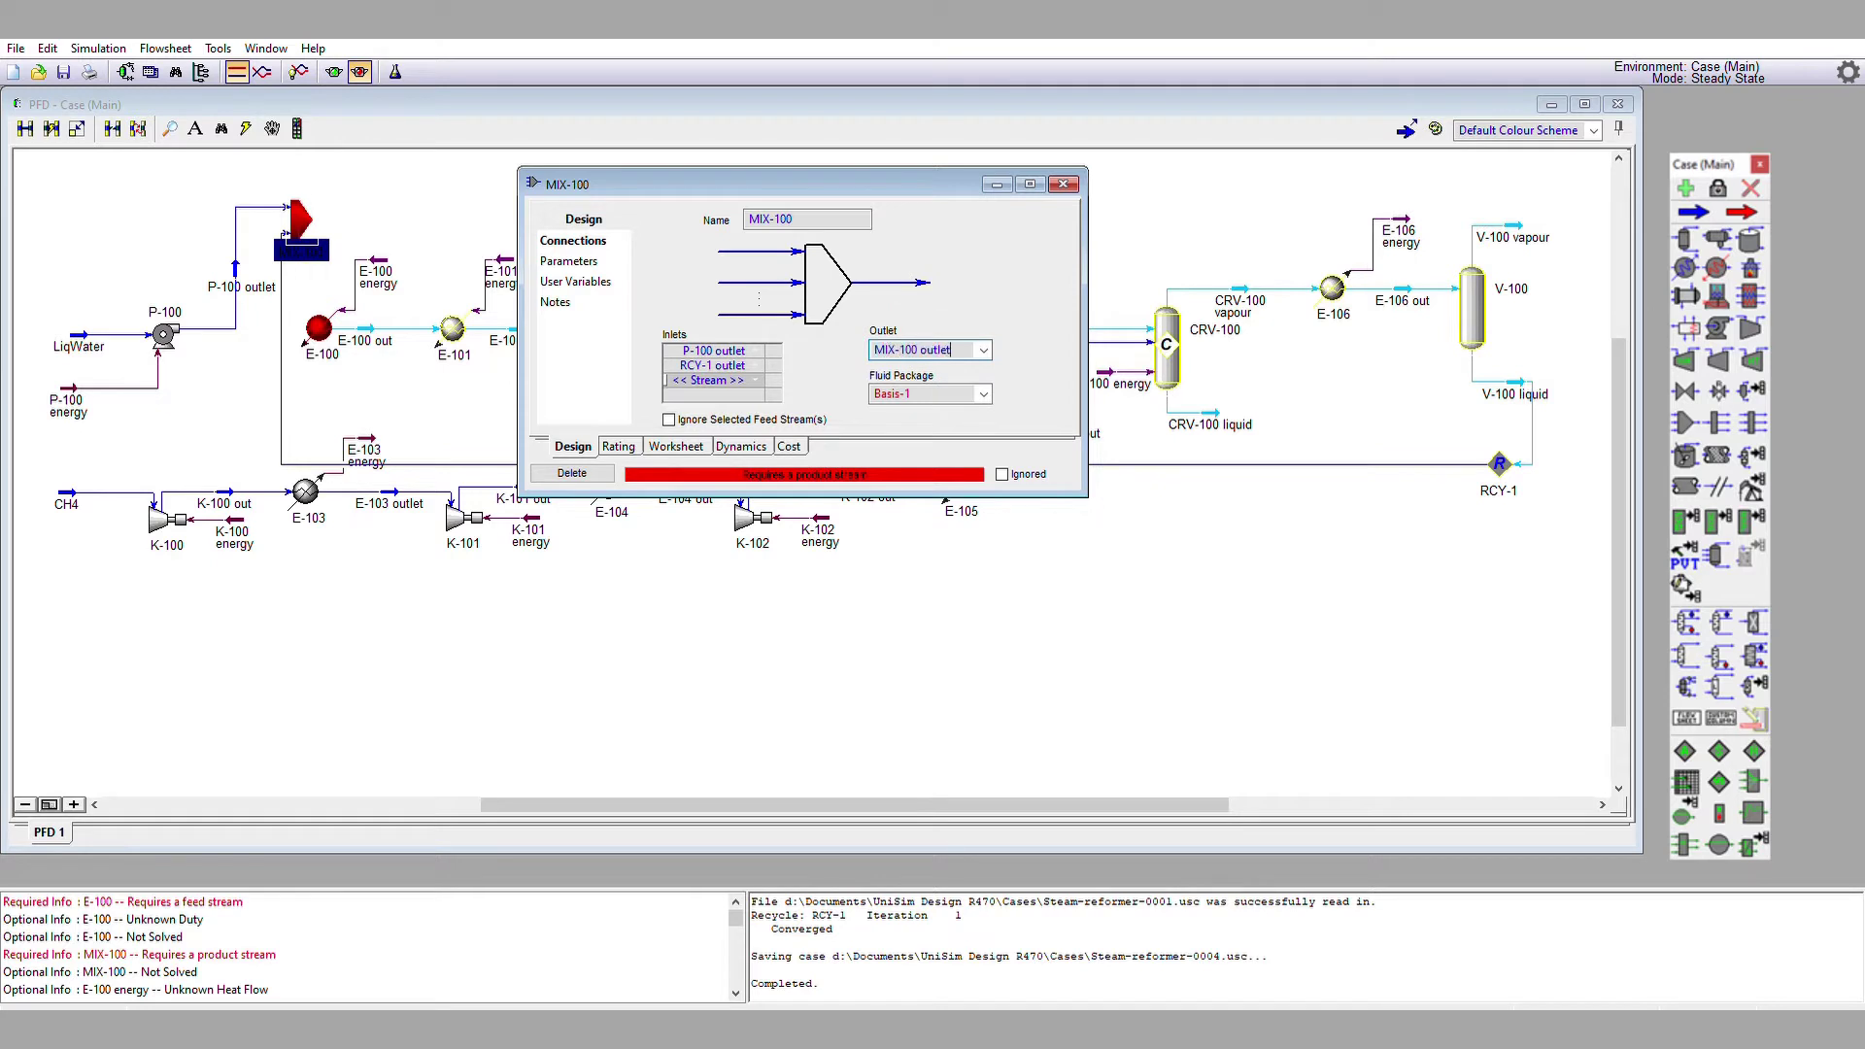
pyautogui.write('MIX-100 outlet')
pyautogui.press('Return')
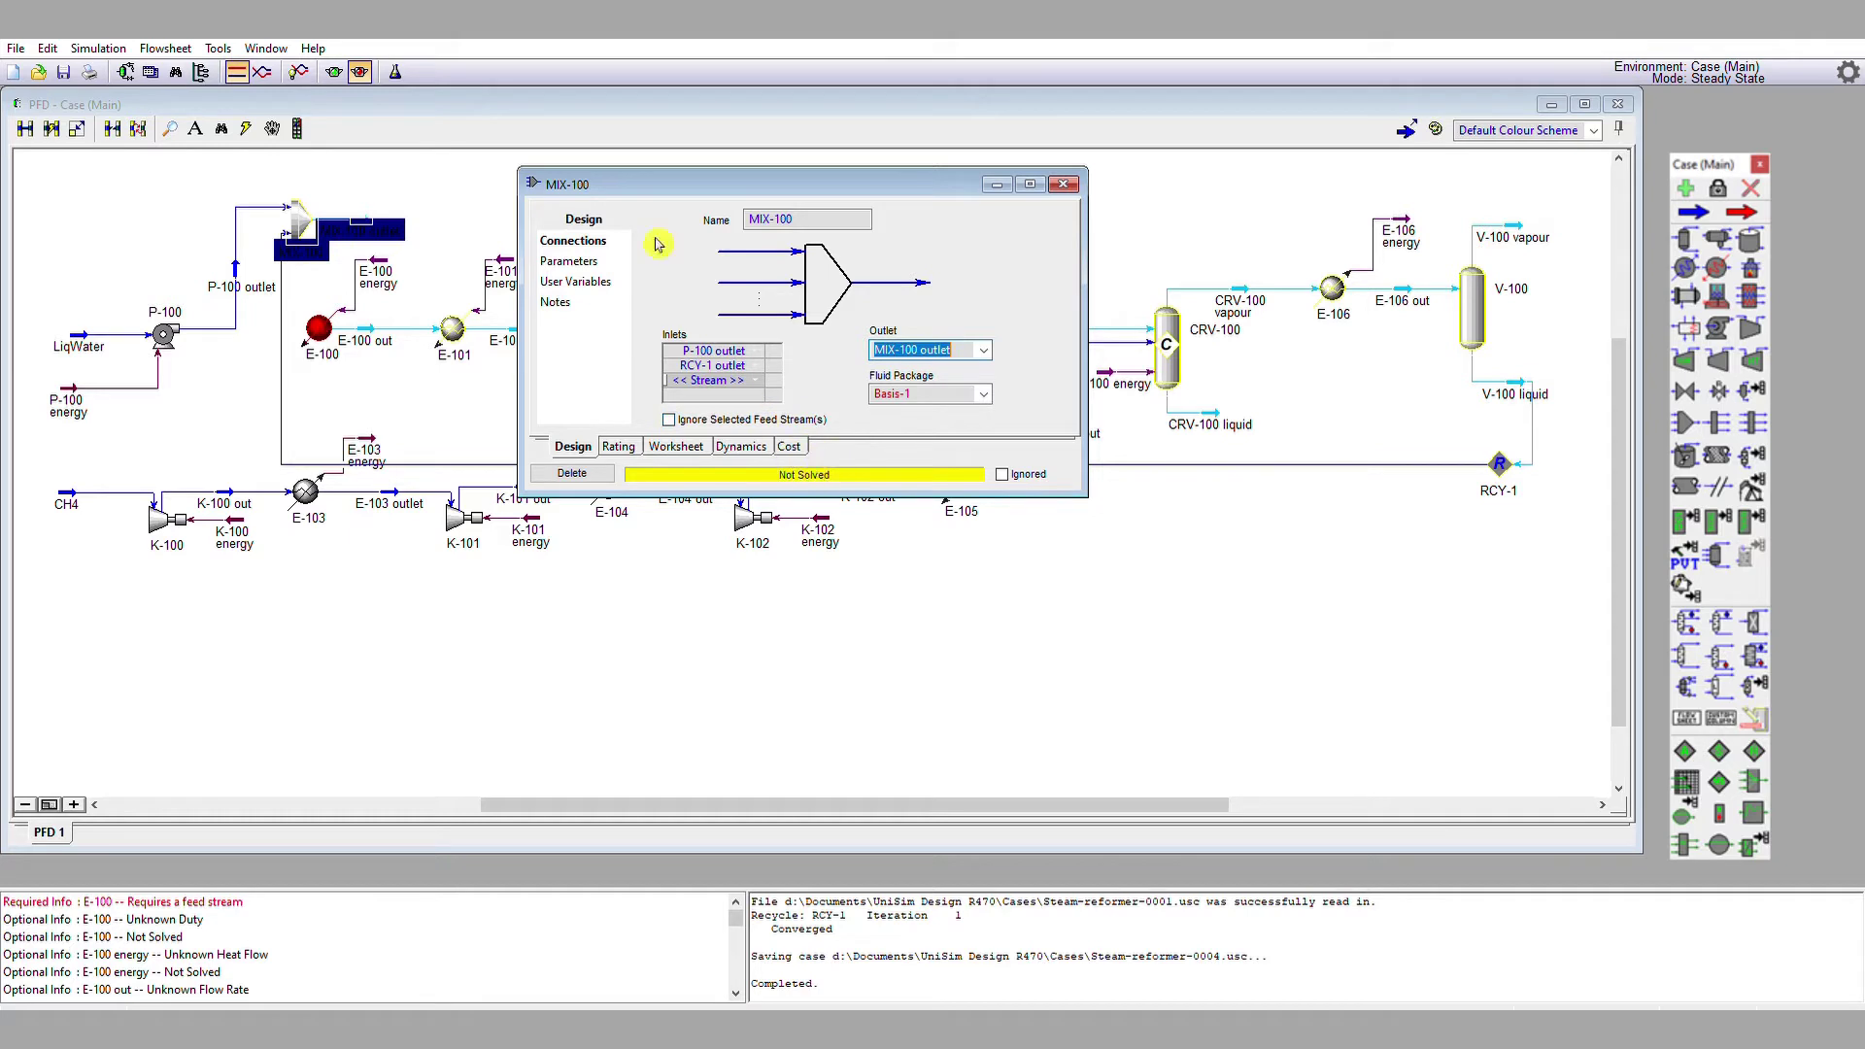
# - Close the MIX-100 properties and reactivate the solver
pyautogui.click(358, 71)
pyautogui.click(1064, 184)
pyautogui.click(333, 71)
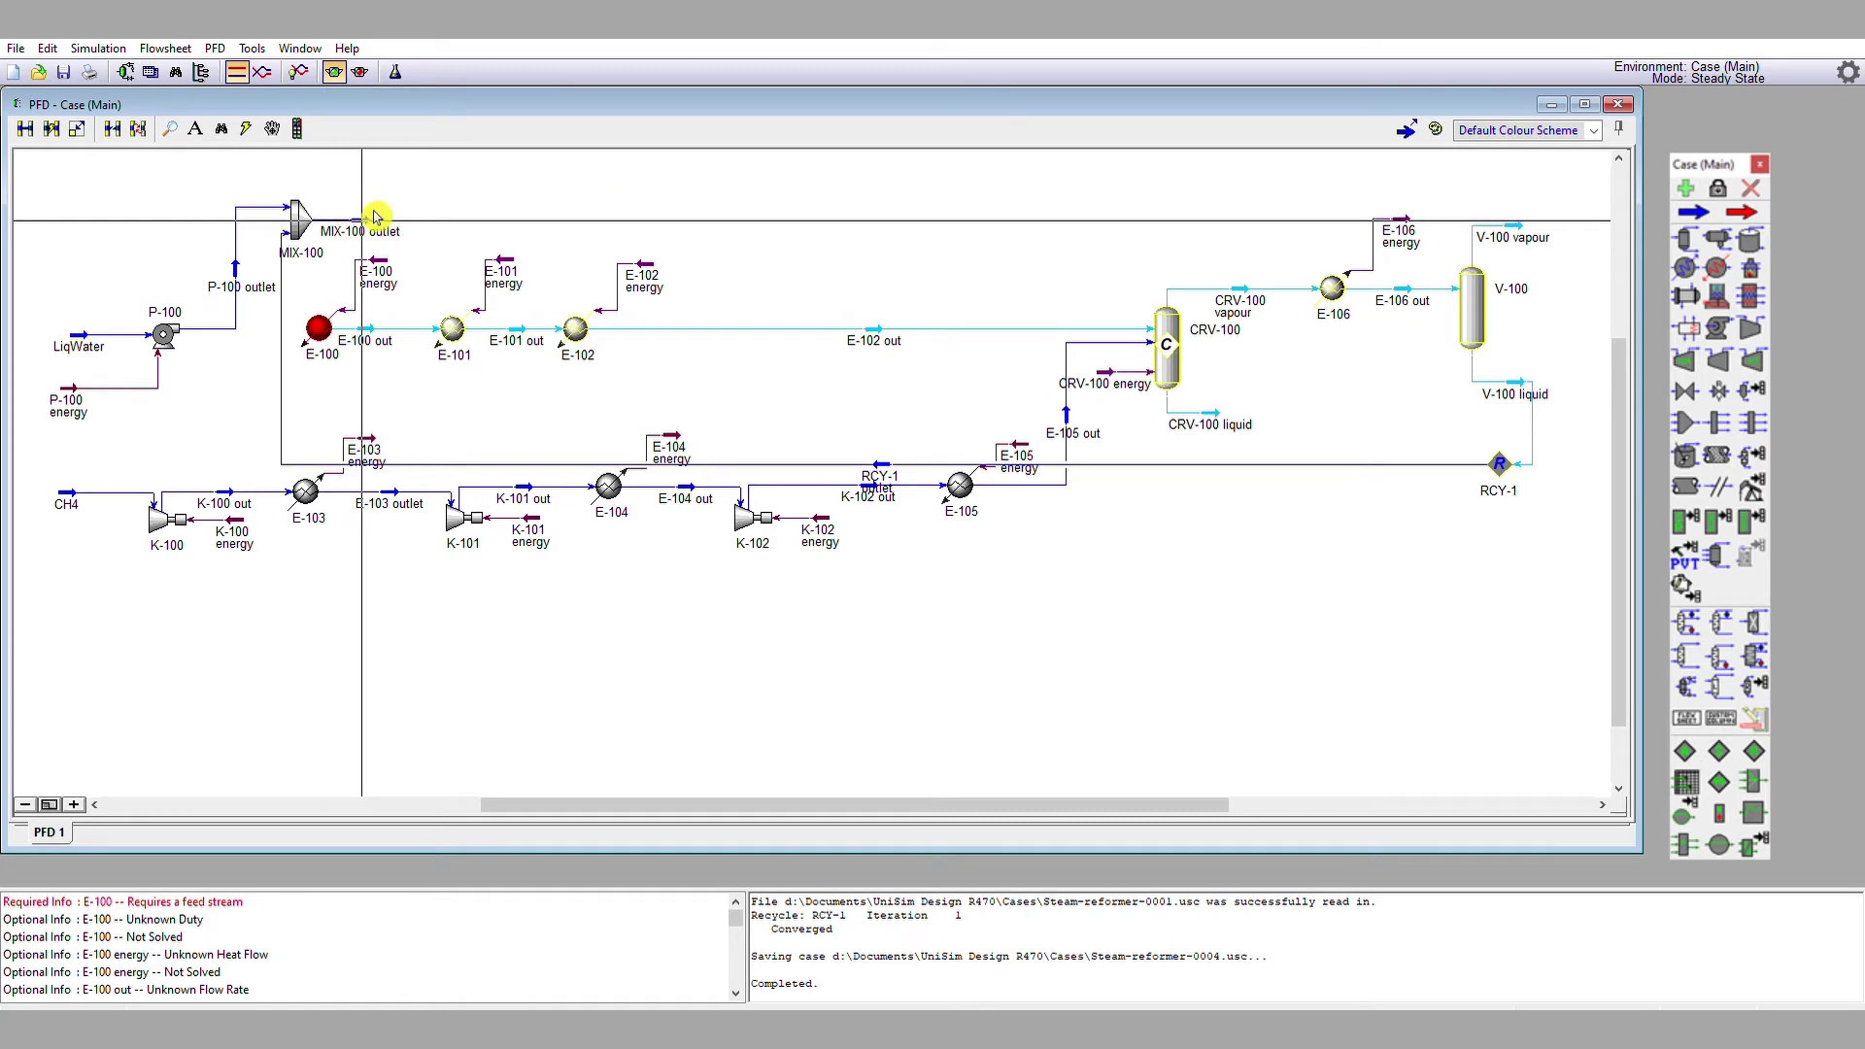
# - Set MIX-100 outlet as the inlet stream of heater E-100
pyautogui.doubleClick(333, 319)
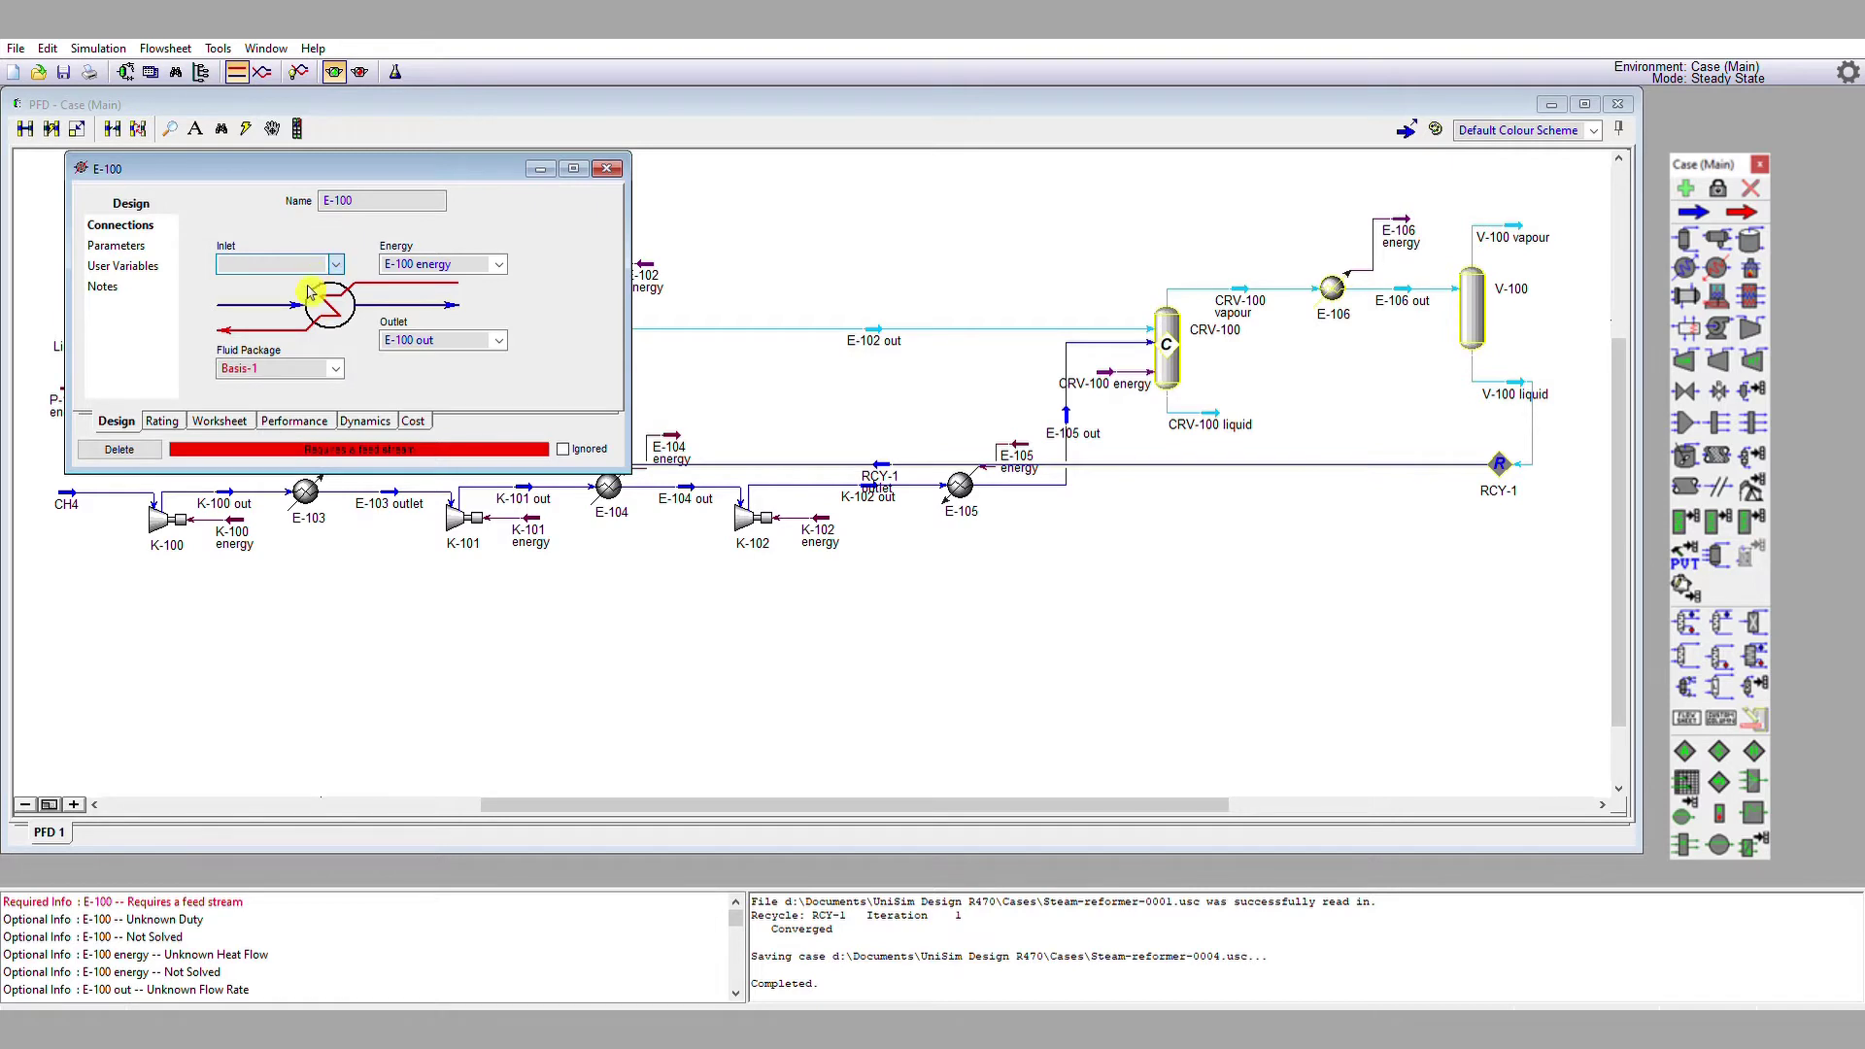
pyautogui.press('Down')
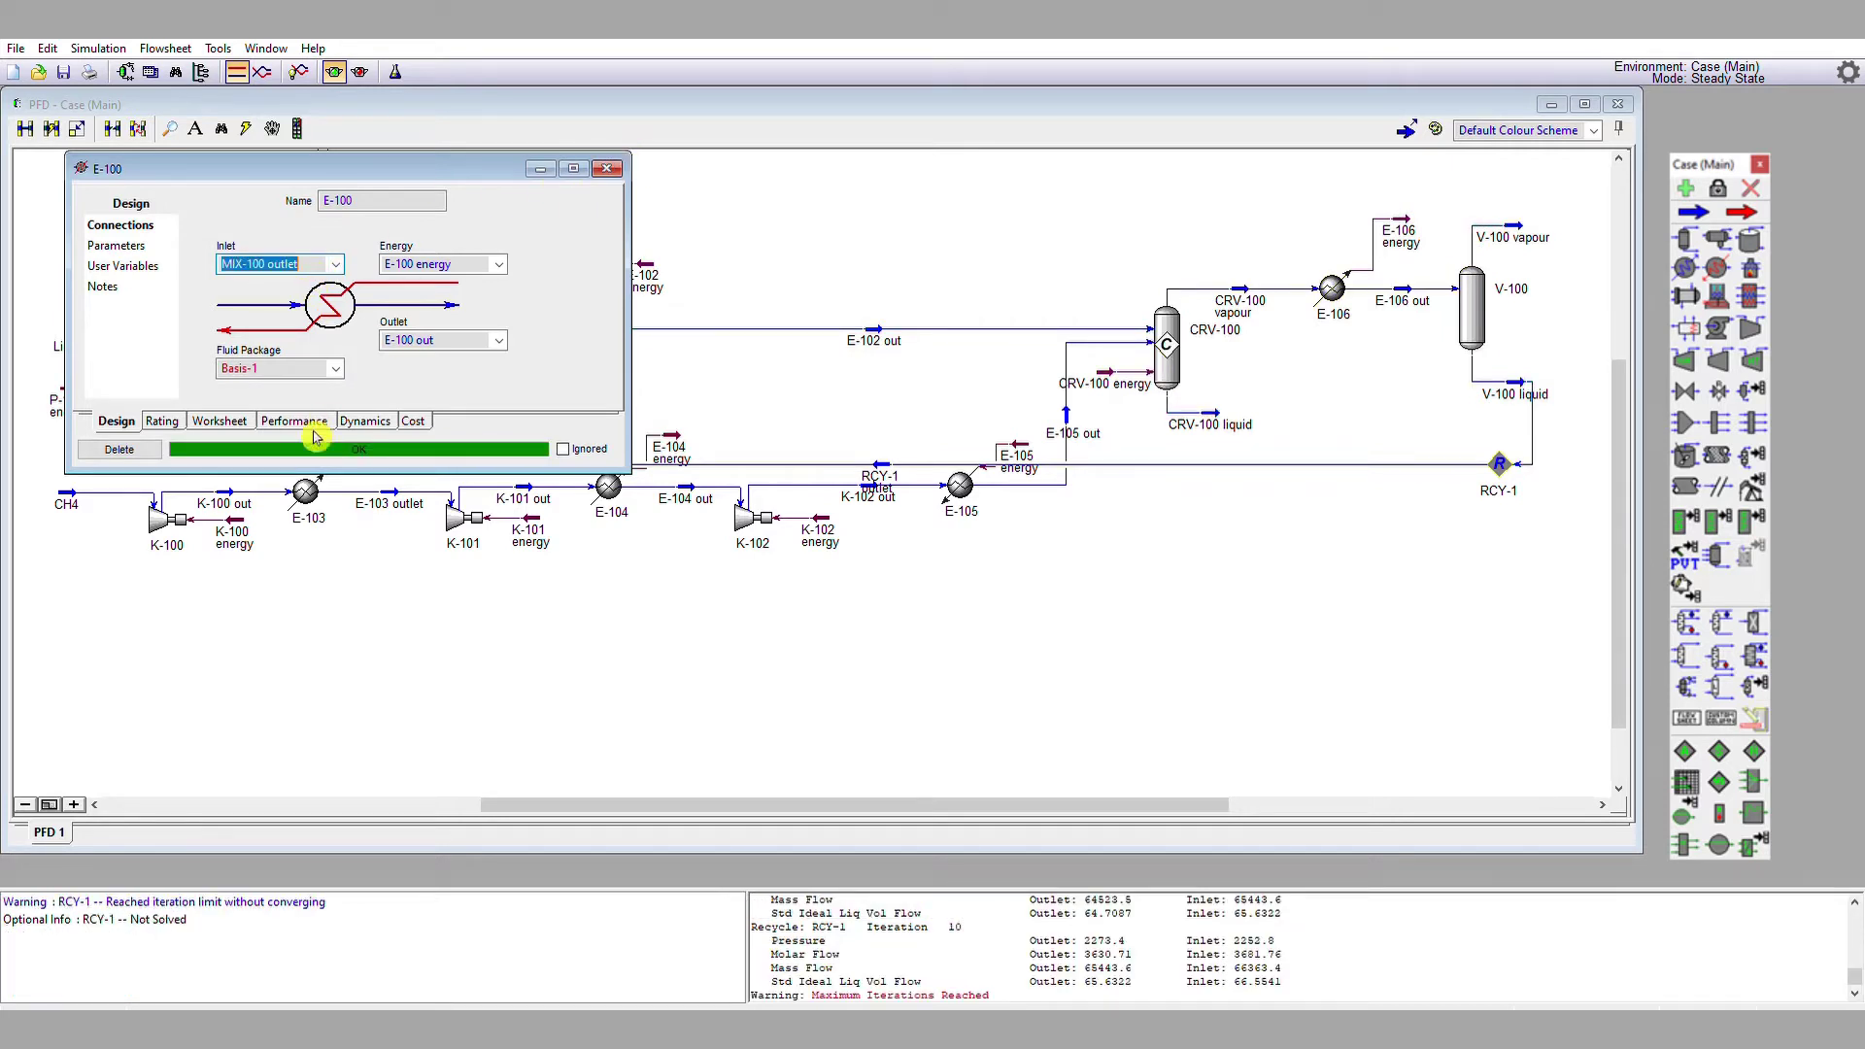
pyautogui.click(606, 168)
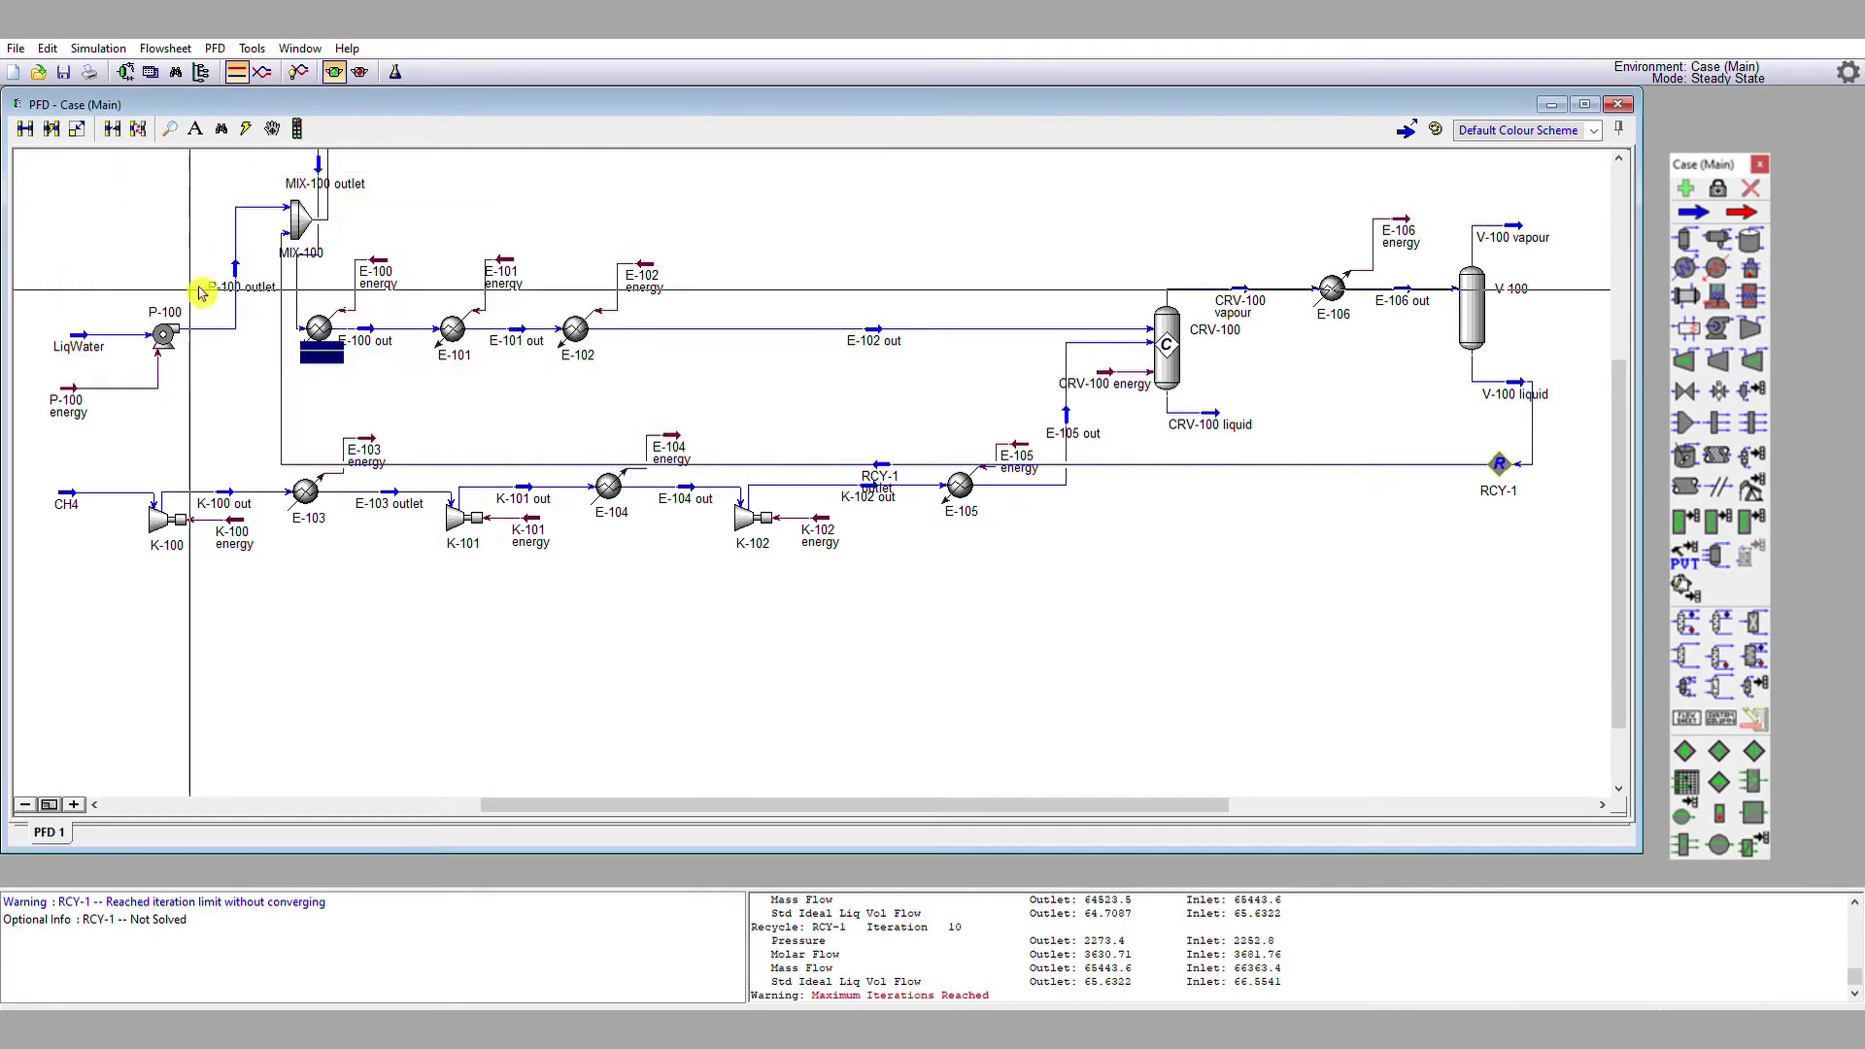
pyautogui.click(294, 214)
# - Move MIX-100 to tidy the layout and zoom out to show the whole flowsheet
pyautogui.moveTo(294, 214); pyautogui.dragTo(1520, 466)
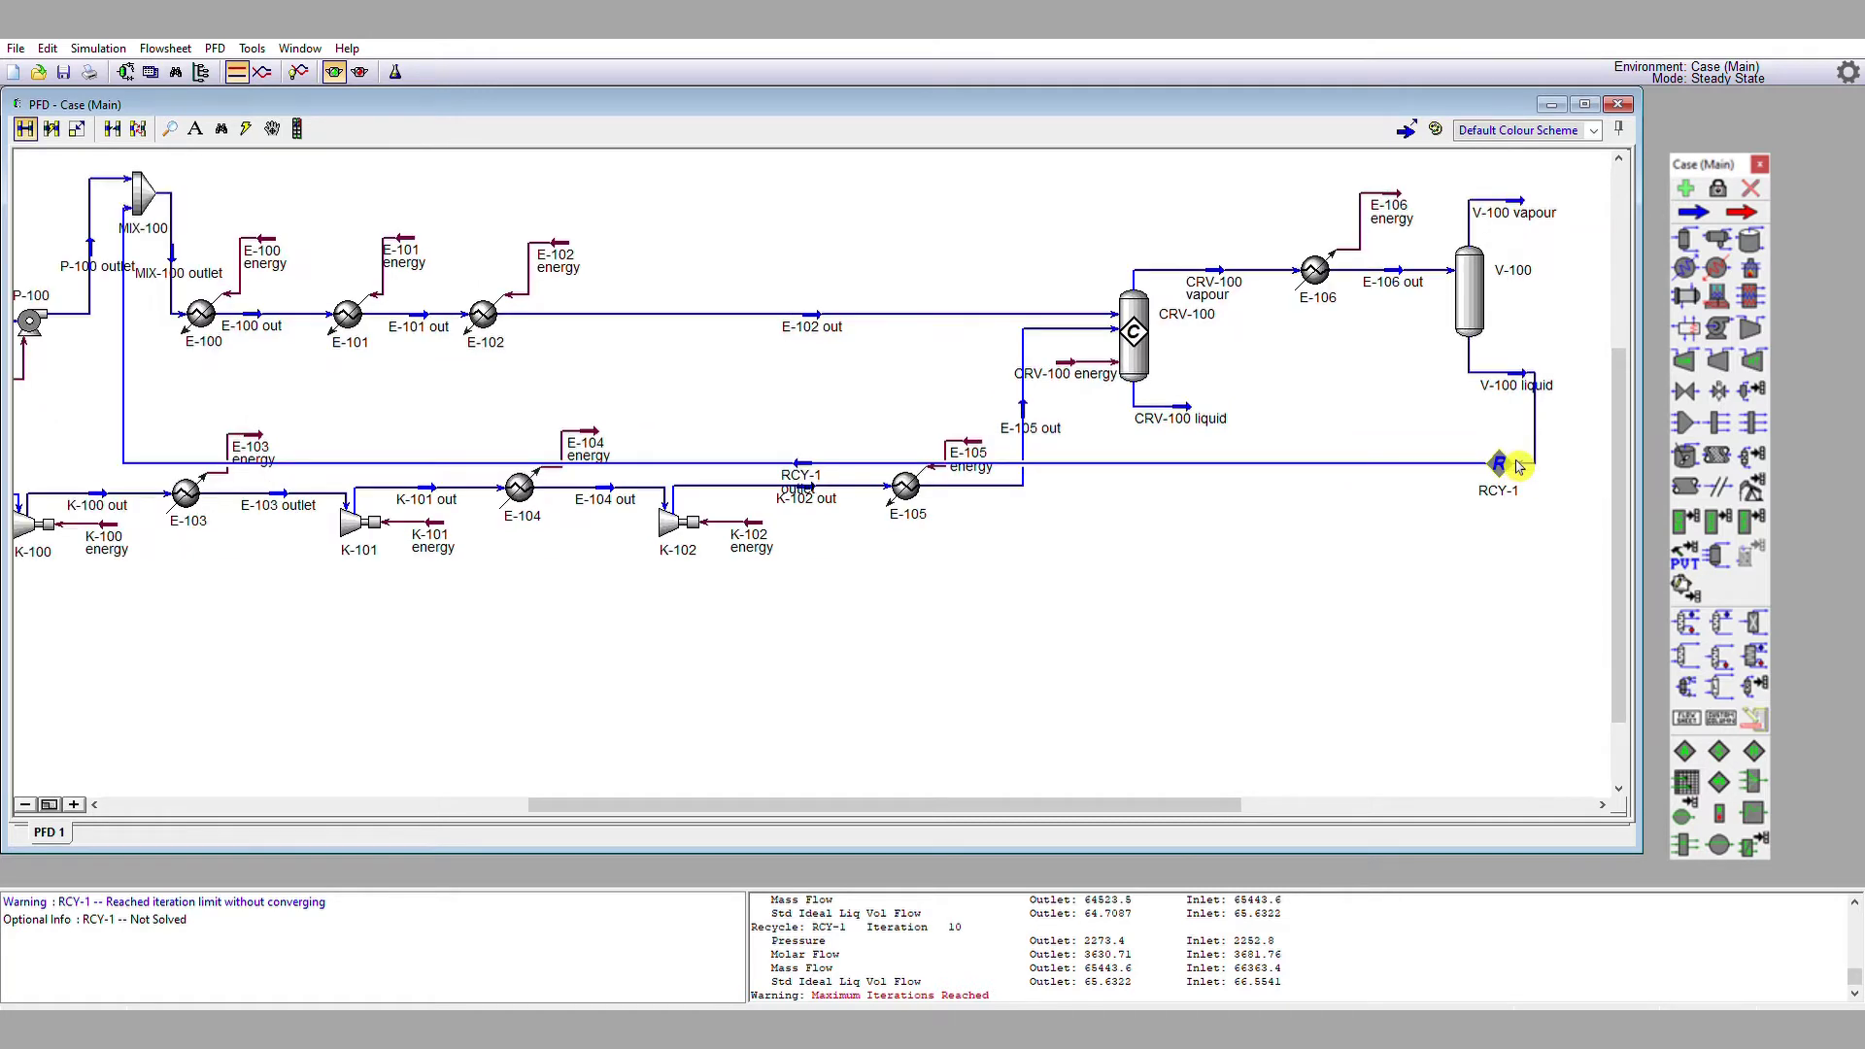
pyautogui.scroll(1, 1520, 466)
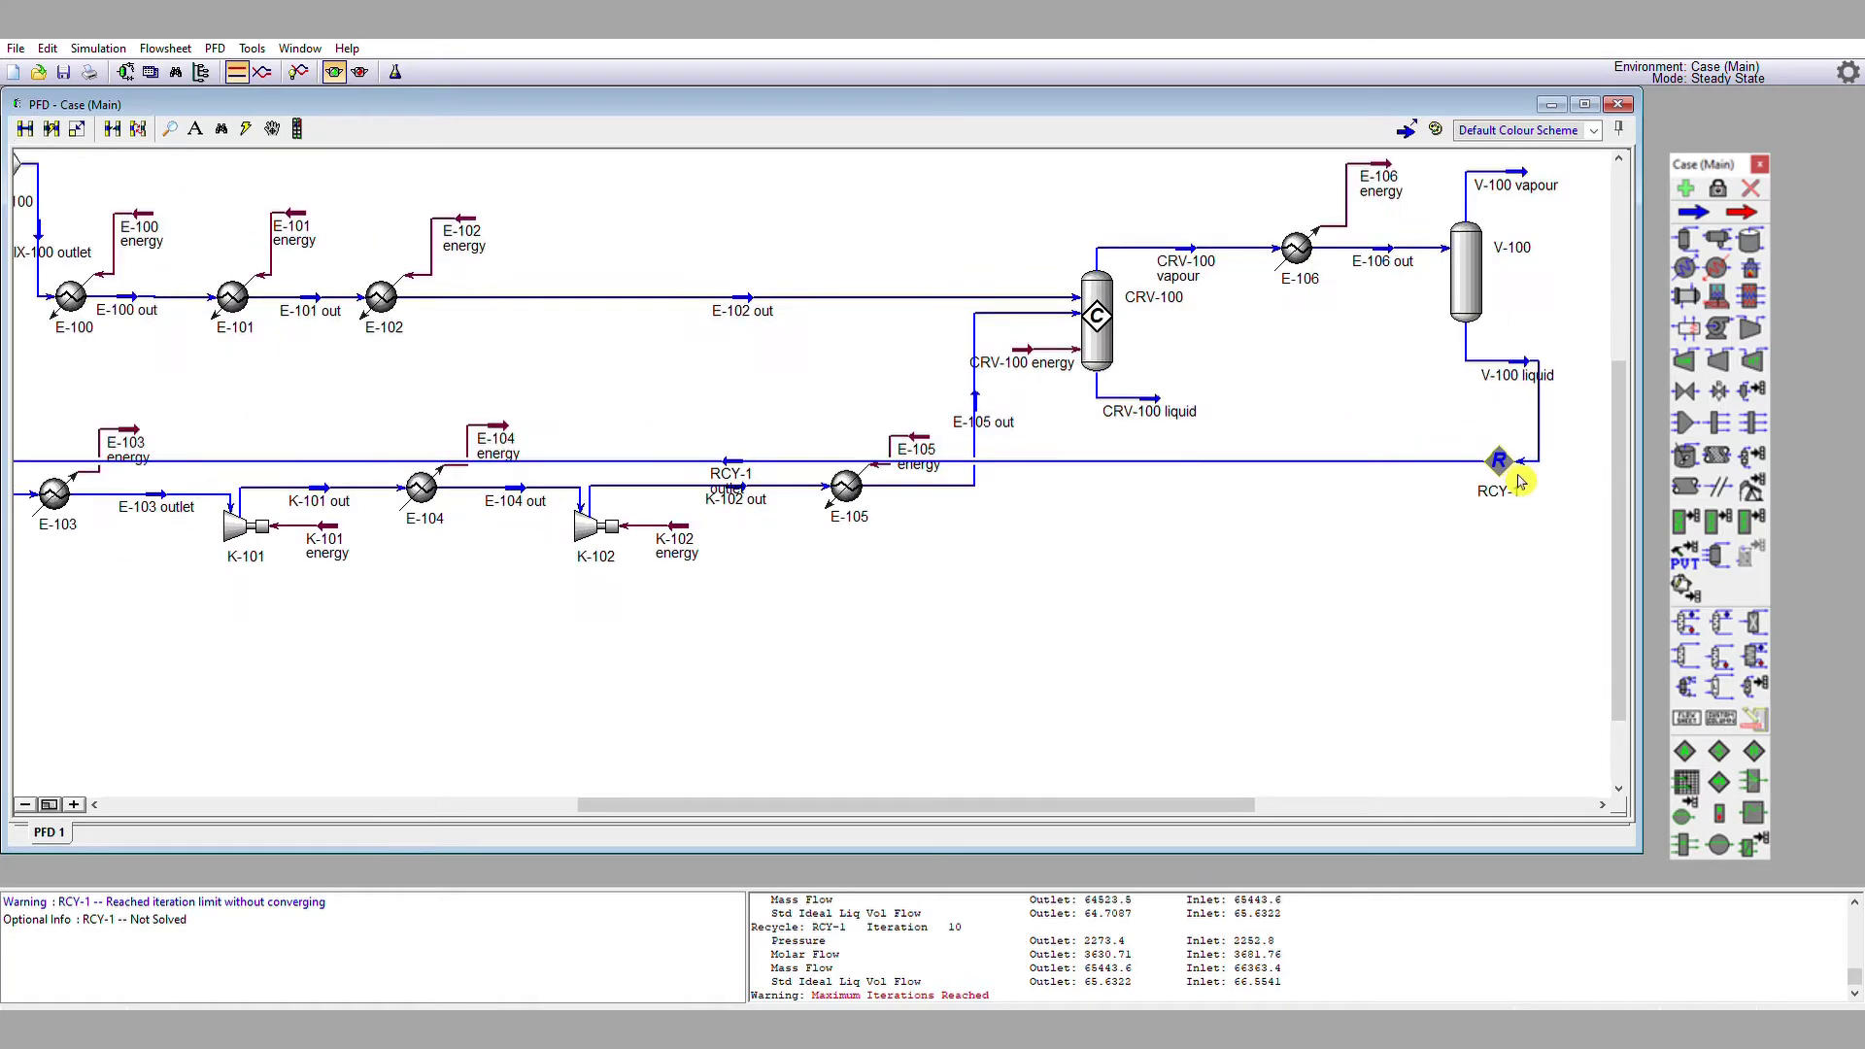
pyautogui.scroll(1, 1520, 481)
pyautogui.moveTo(1511, 471)
pyautogui.mouseDown()
pyautogui.moveTo(1532, 428)
pyautogui.moveTo(1523, 461)
pyautogui.moveTo(1515, 413)
pyautogui.moveTo(1524, 458)
pyautogui.moveTo(1335, 476)
pyautogui.mouseUp()
pyautogui.scroll(-4, 1335, 476)
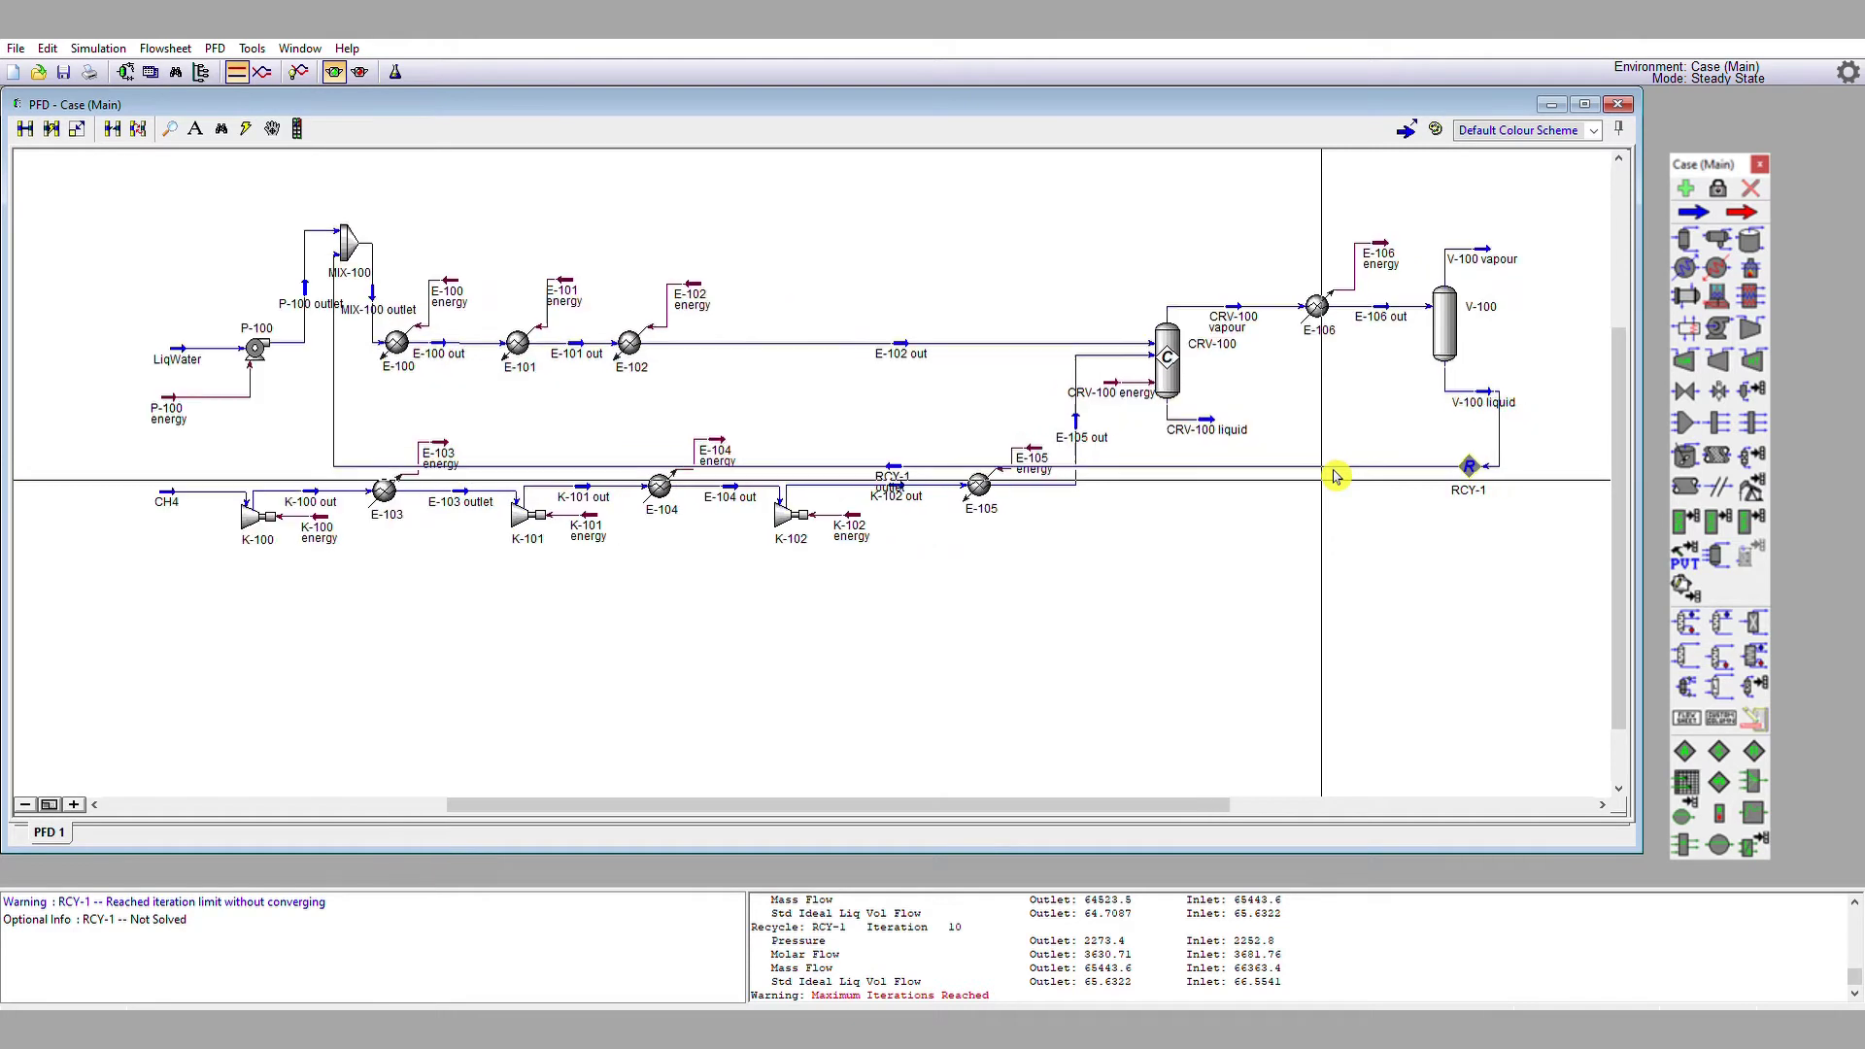
# - Open the RCY-1 recycle properties and clear the selected recycle trace lines
pyautogui.doubleClick(1471, 467)
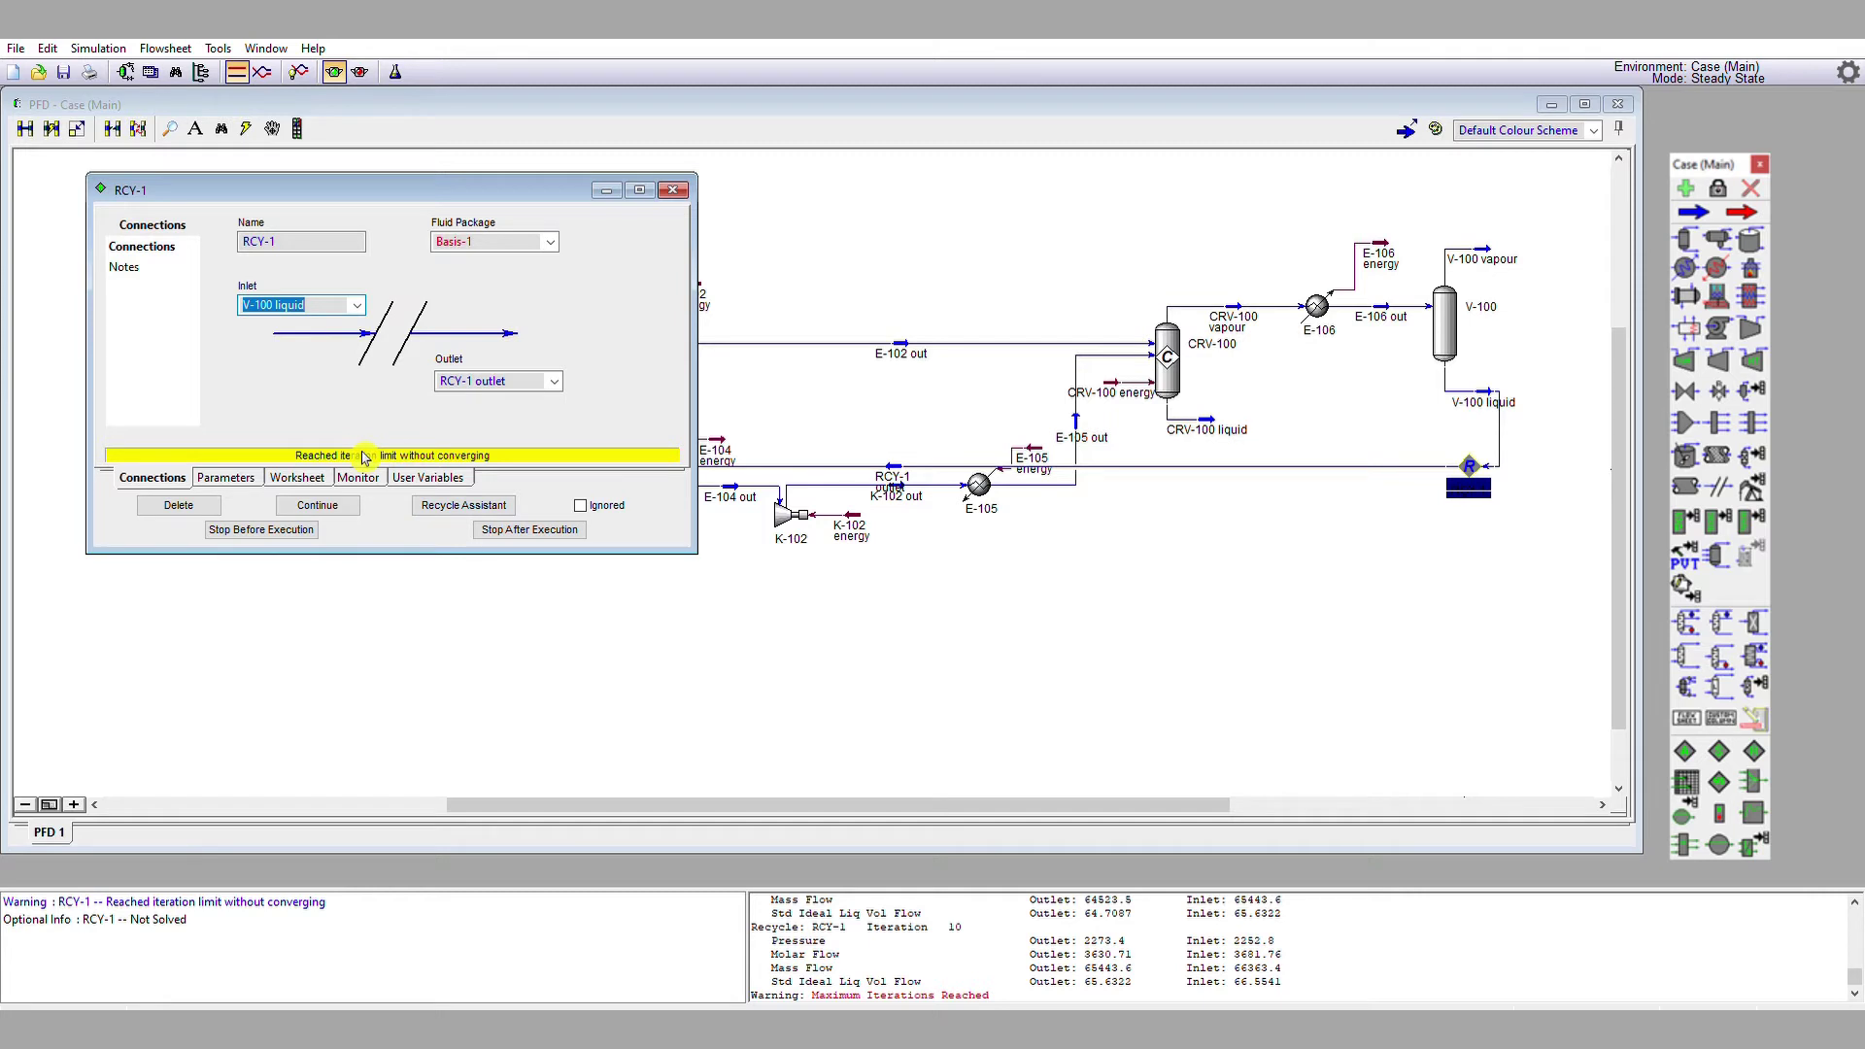
pyautogui.moveTo(787, 913)
pyautogui.mouseDown()
pyautogui.moveTo(1302, 947)
pyautogui.moveTo(1312, 983)
pyautogui.mouseUp()
pyautogui.click(1397, 899)
pyautogui.click(912, 999)
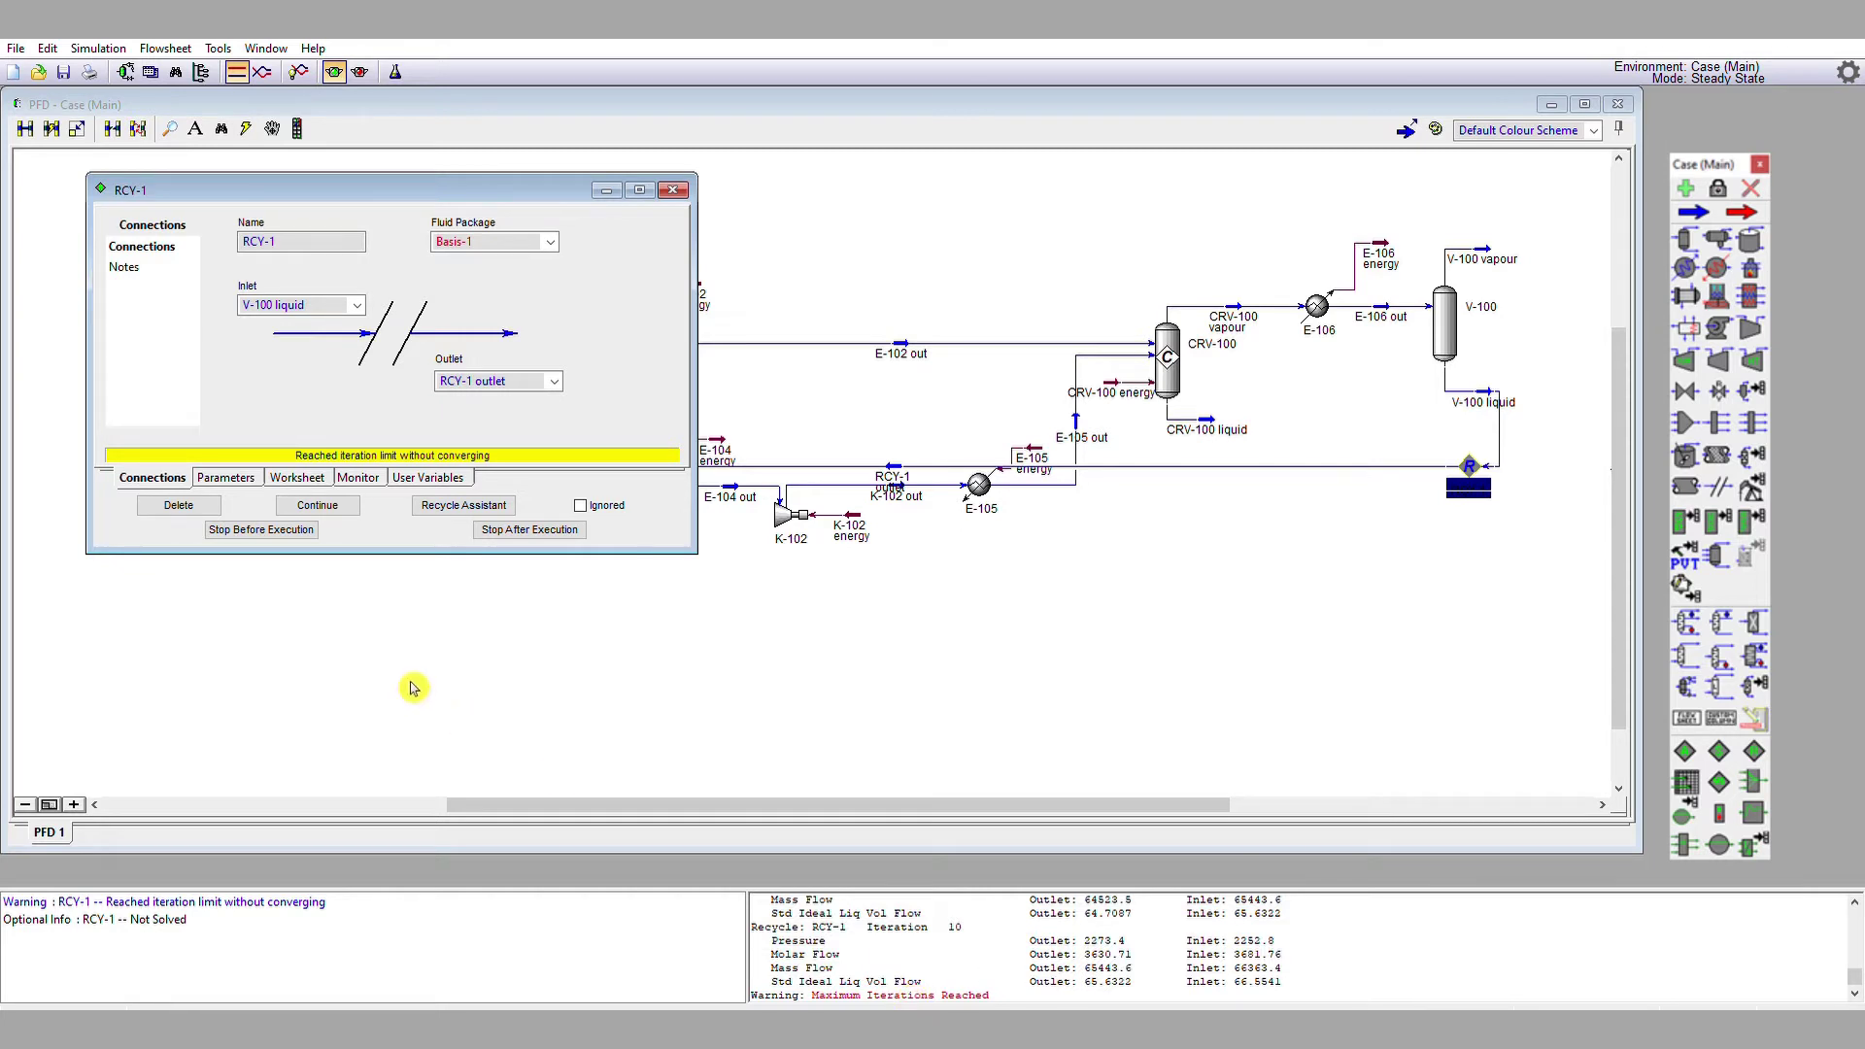
# - Press Continue on RCY-1 nine times; the recycle still reports Not Solved
pyautogui.click(347, 500)
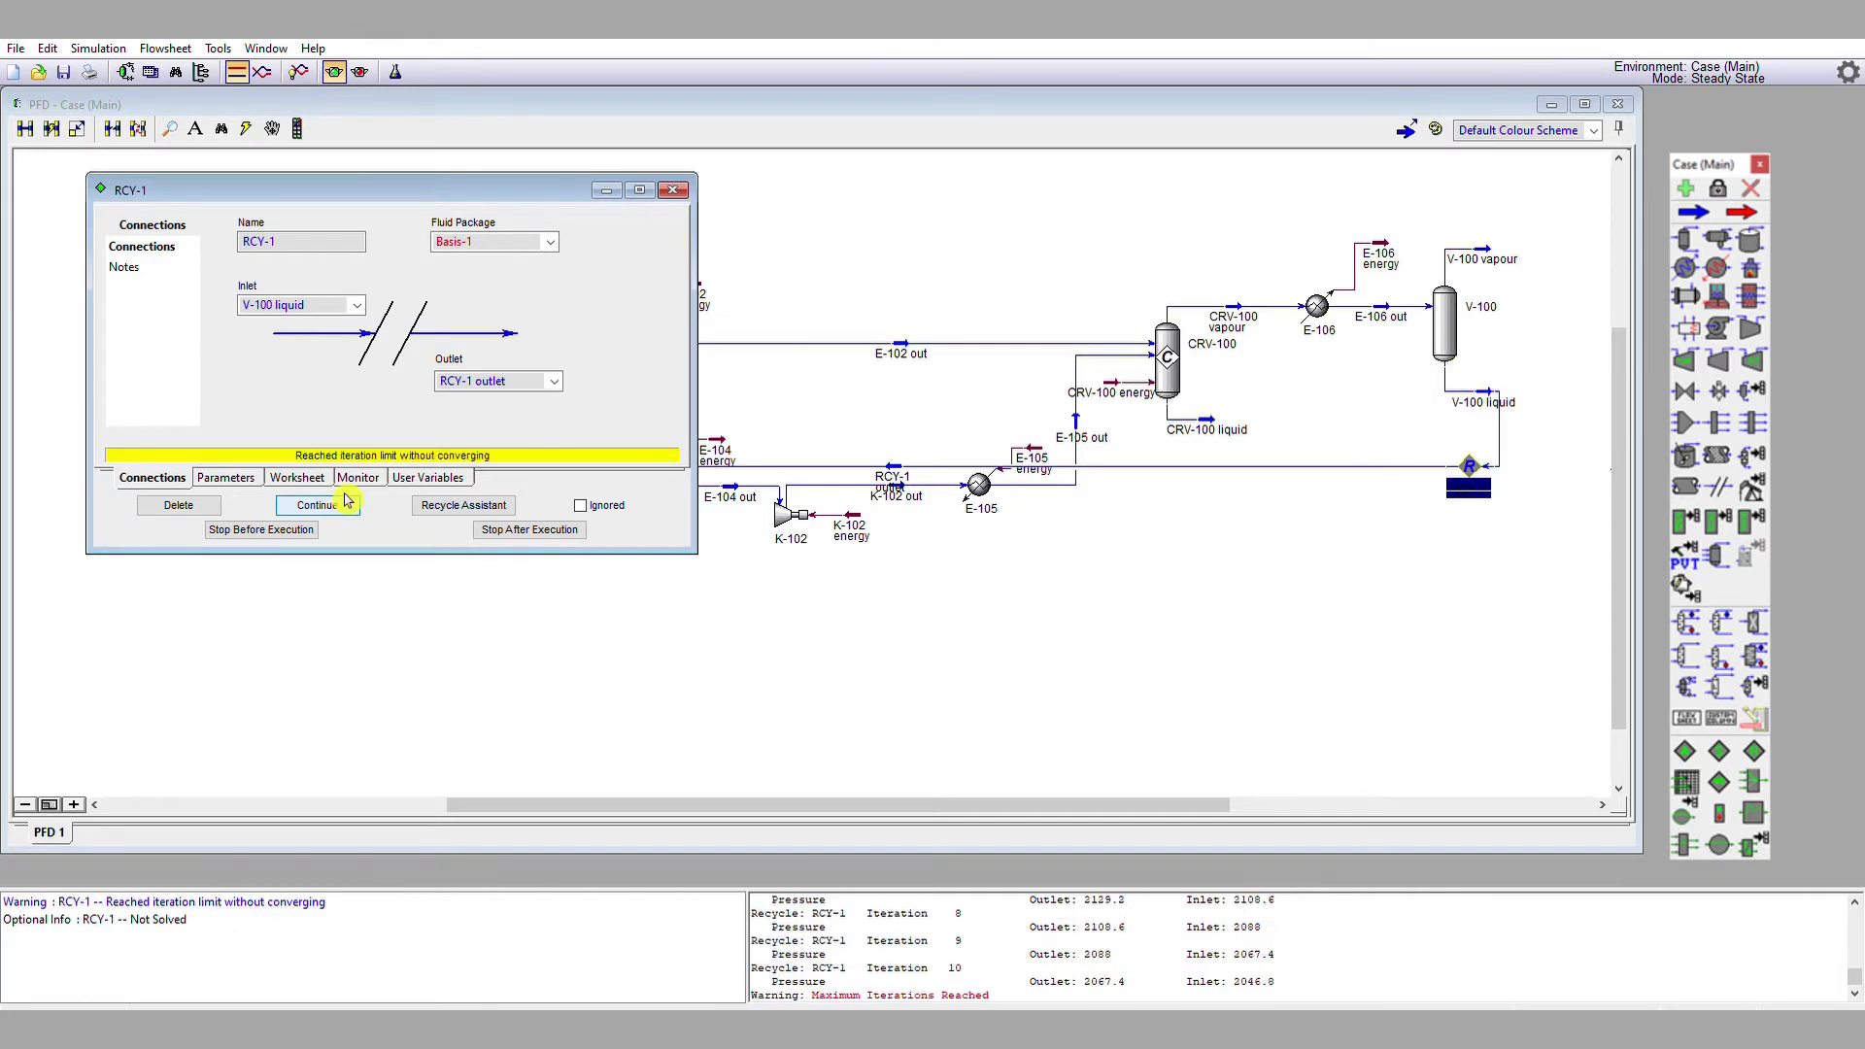
pyautogui.click(347, 500)
pyautogui.click(347, 500)
pyautogui.click(347, 500)
pyautogui.click(347, 500)
pyautogui.click(346, 500)
pyautogui.click(347, 501)
pyautogui.click(346, 500)
pyautogui.click(347, 500)
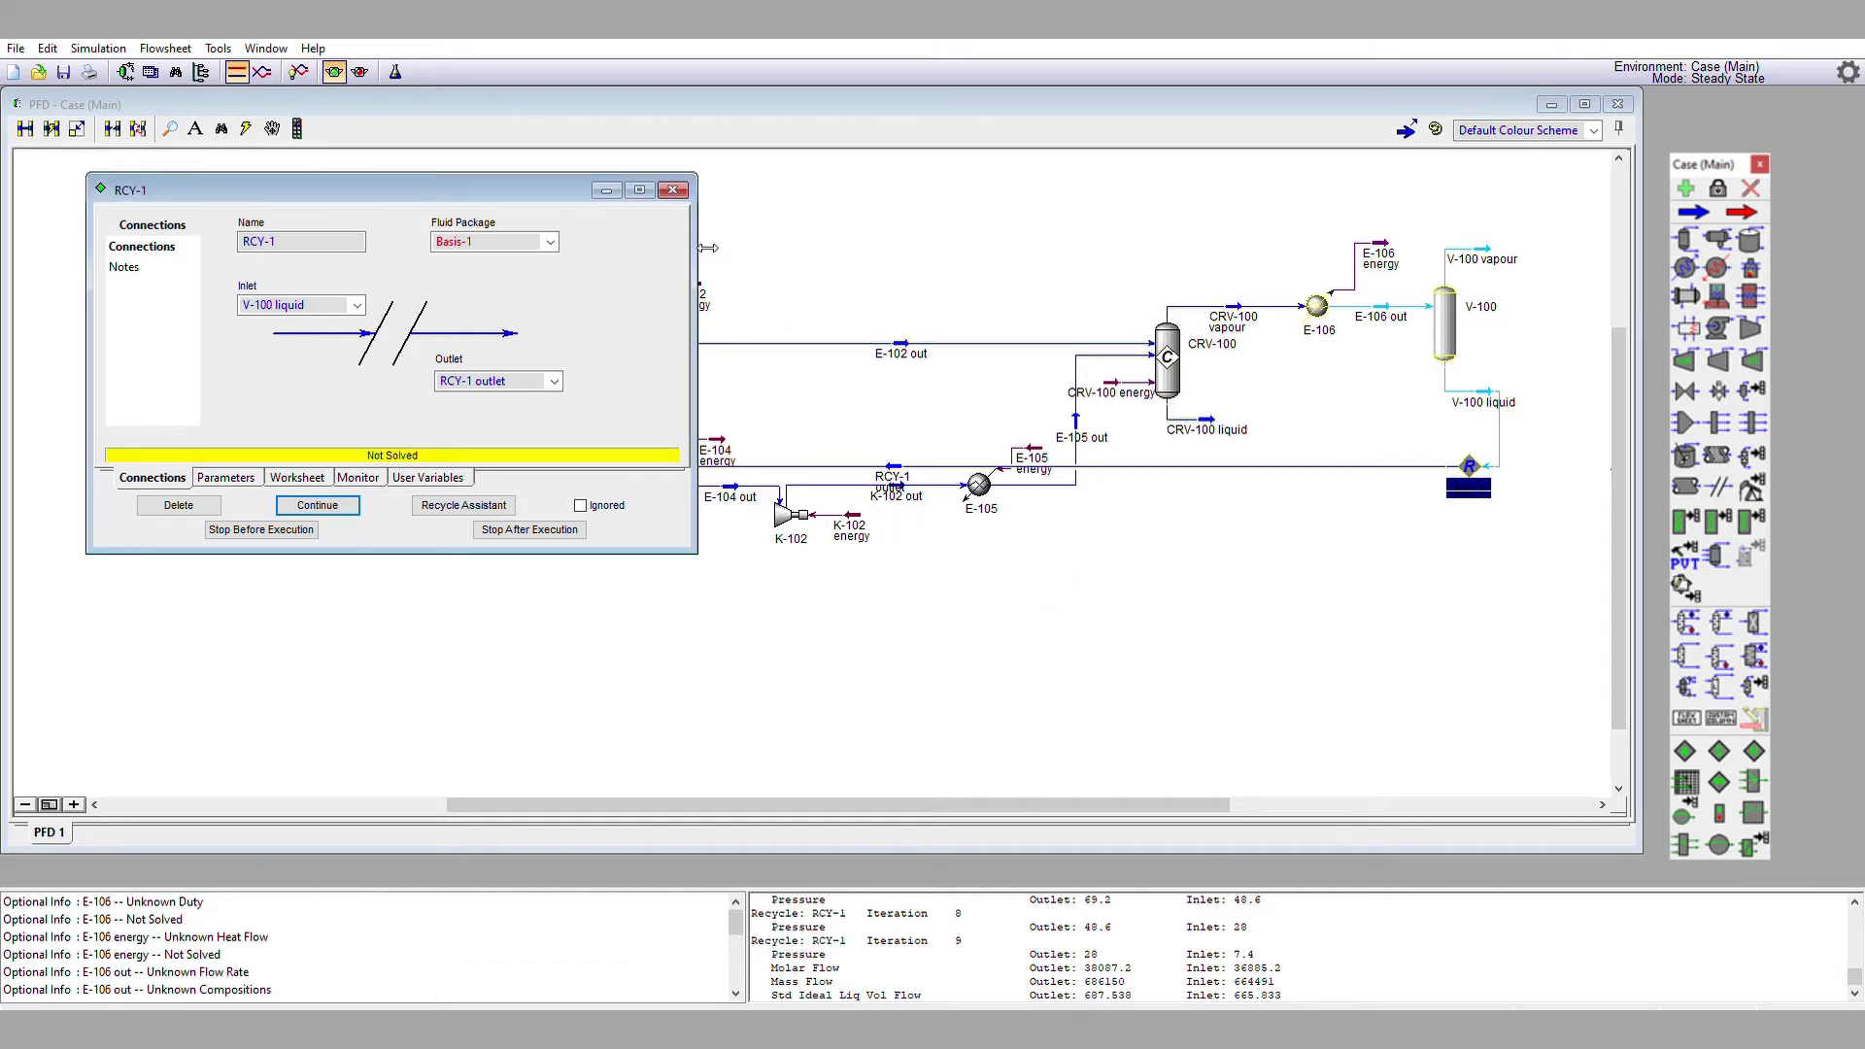
# - Close the RCY-1 properties, inspect the E-102 out stream, and begin opening a saved case
pyautogui.click(672, 189)
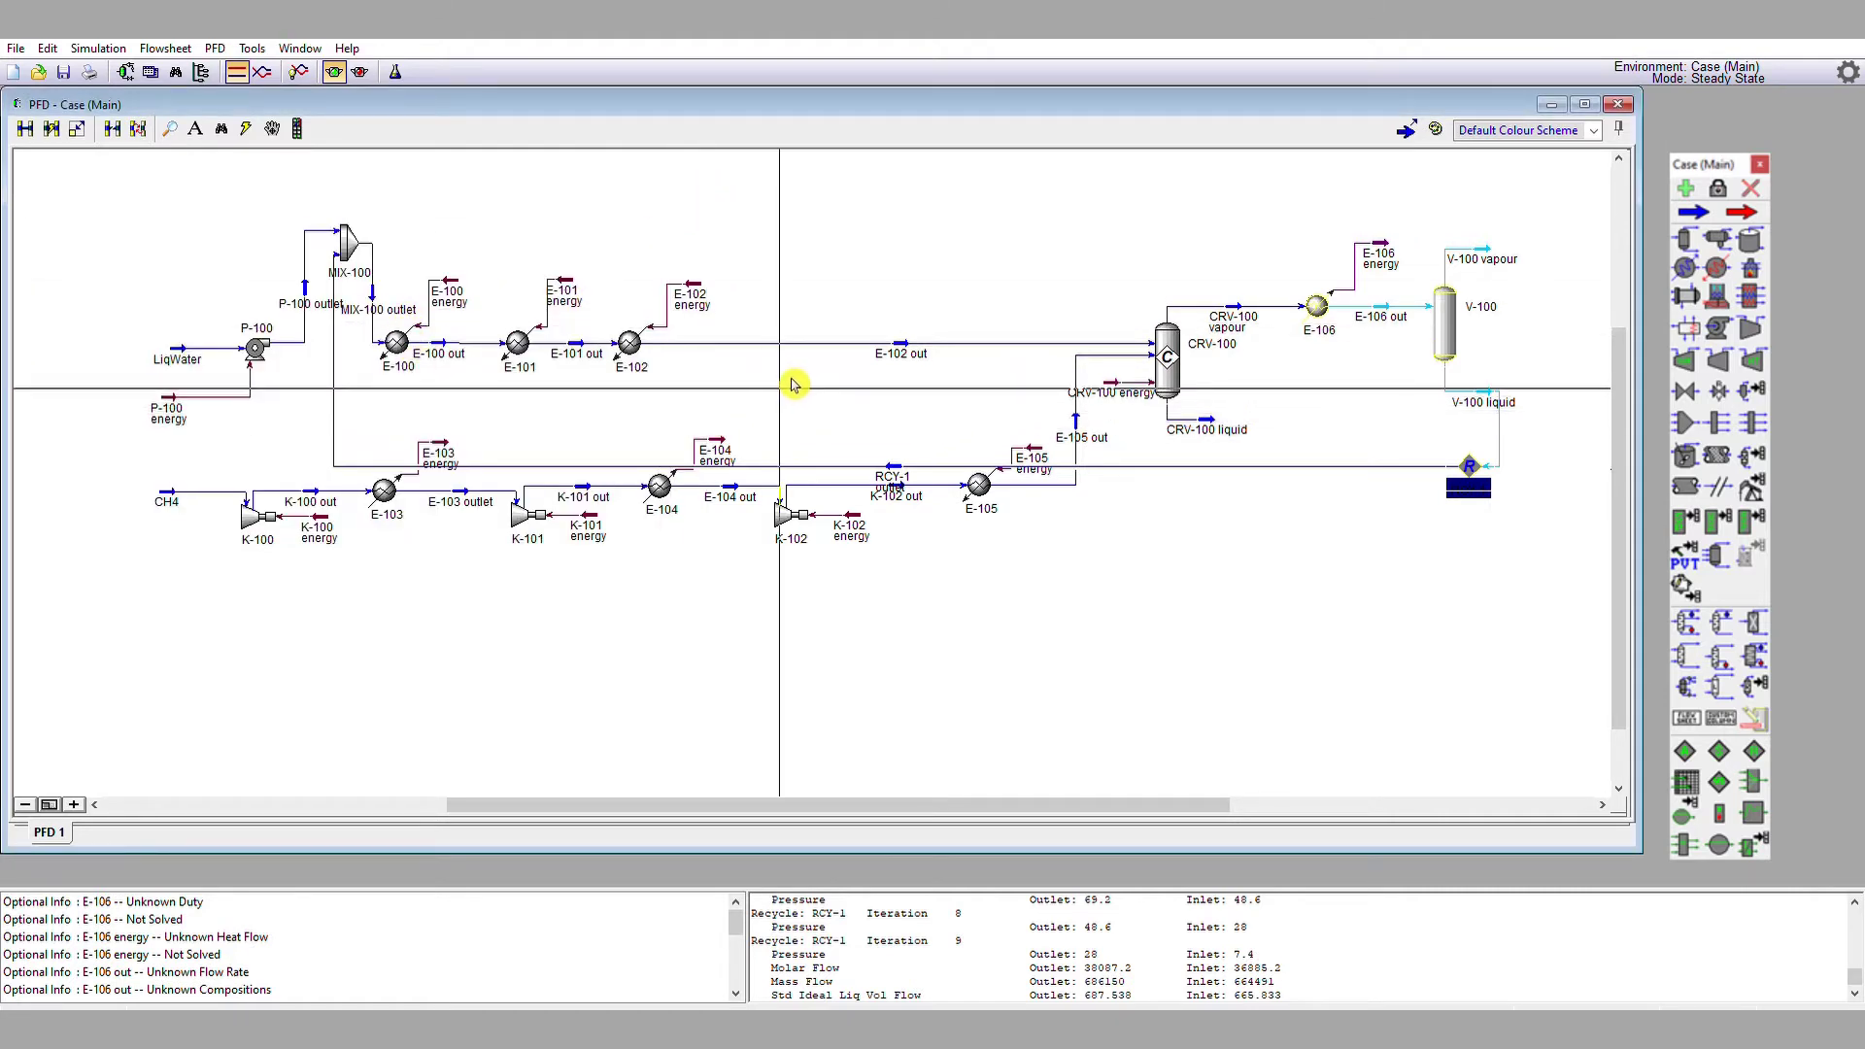
pyautogui.click(811, 343)
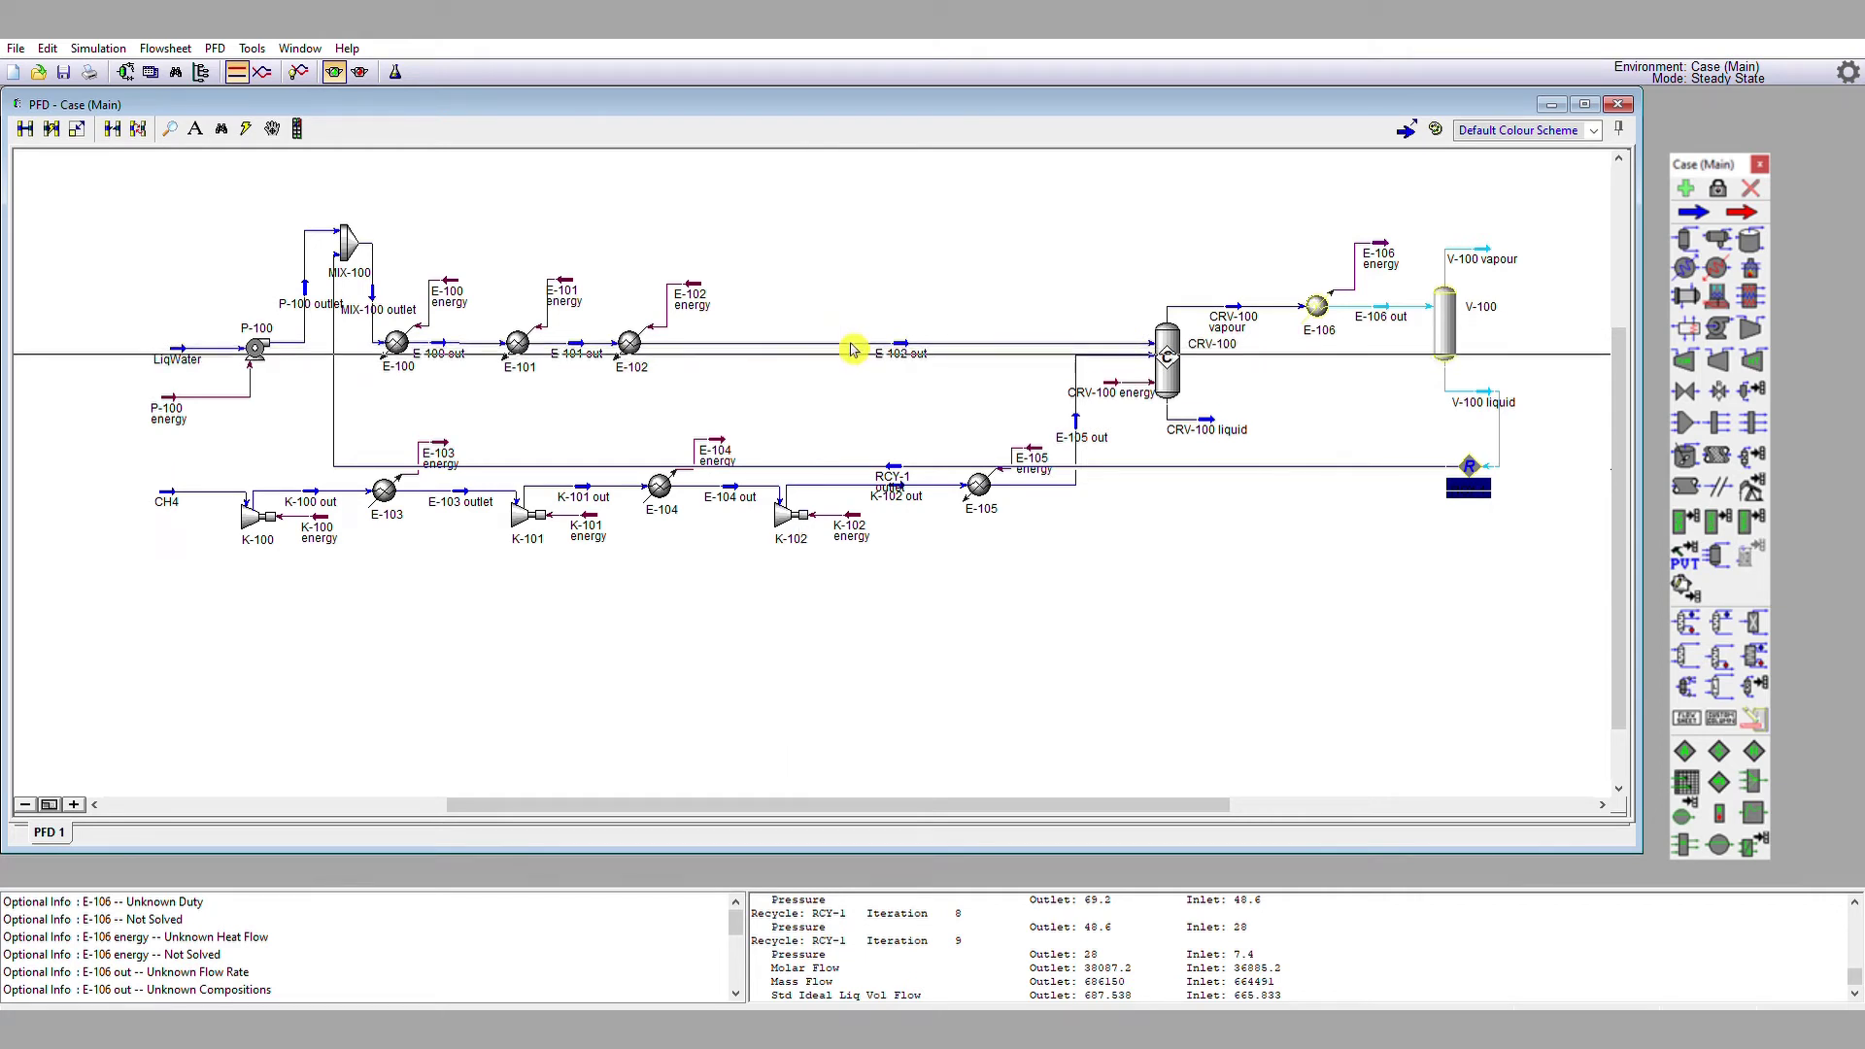
pyautogui.click(843, 340)
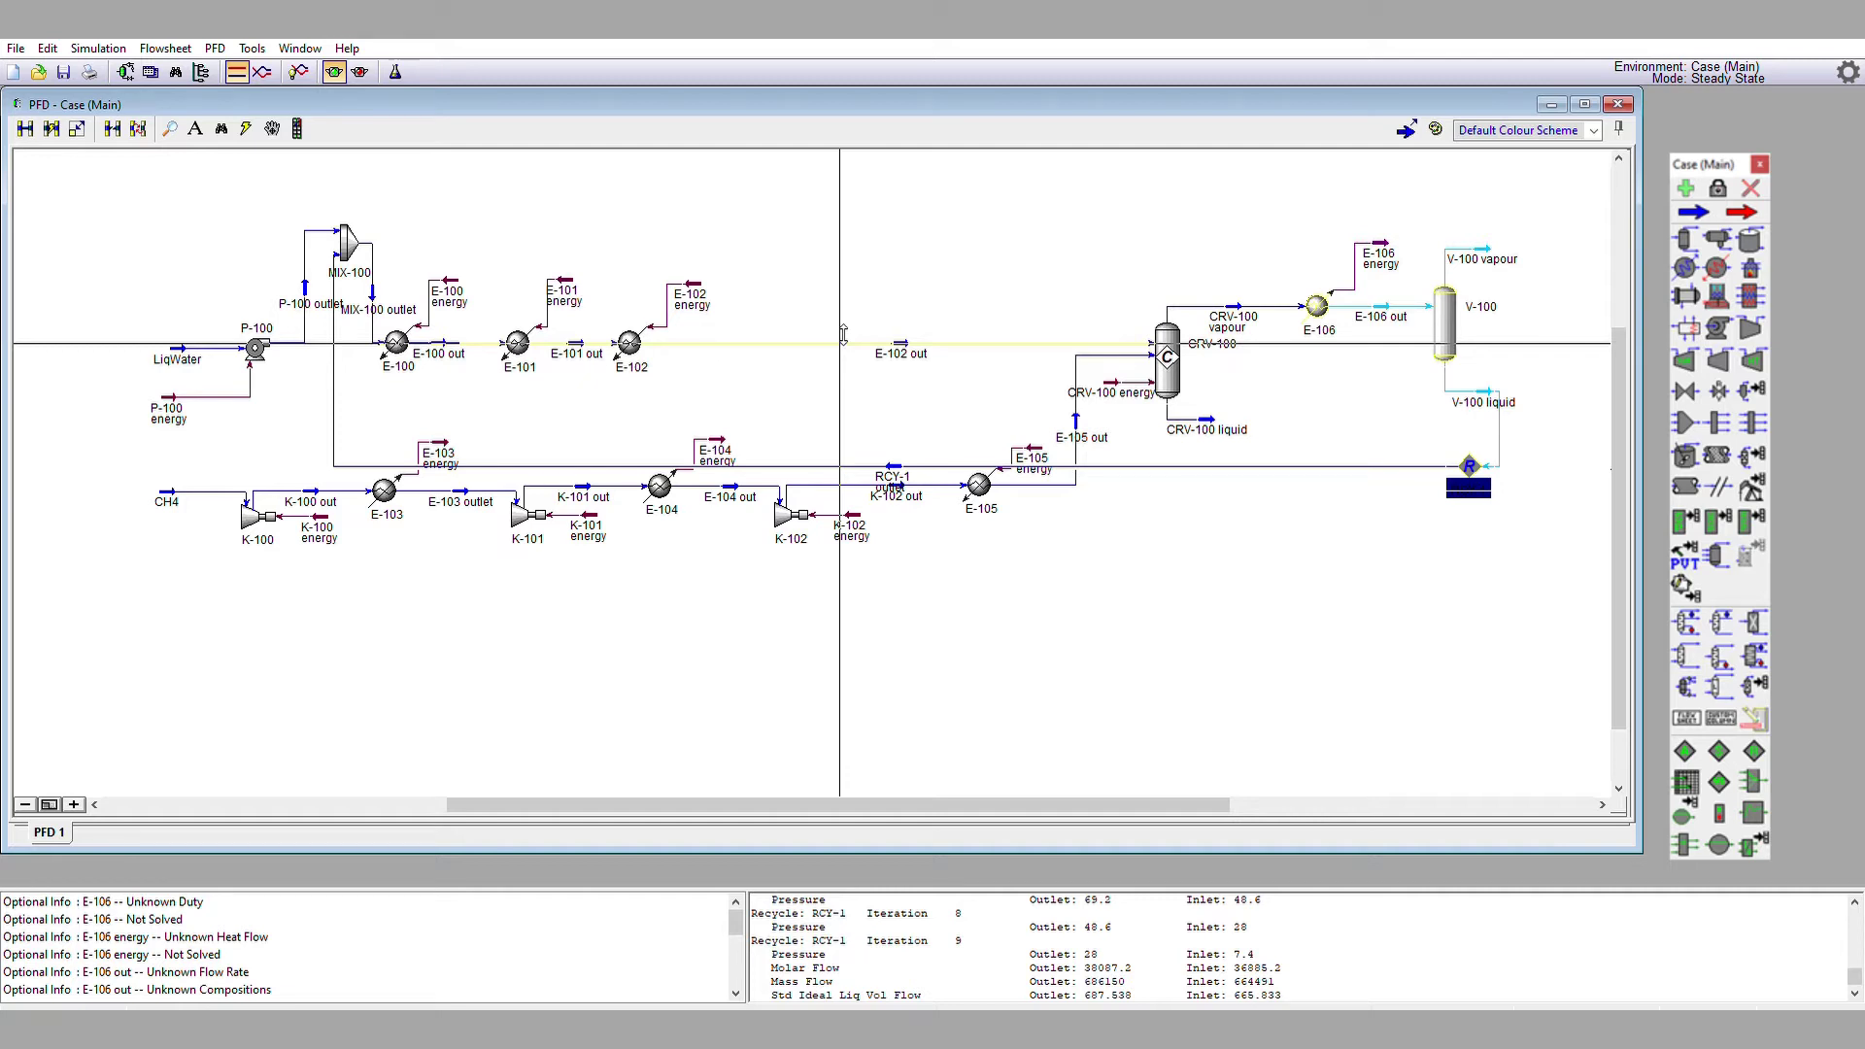
pyautogui.click(1022, 593)
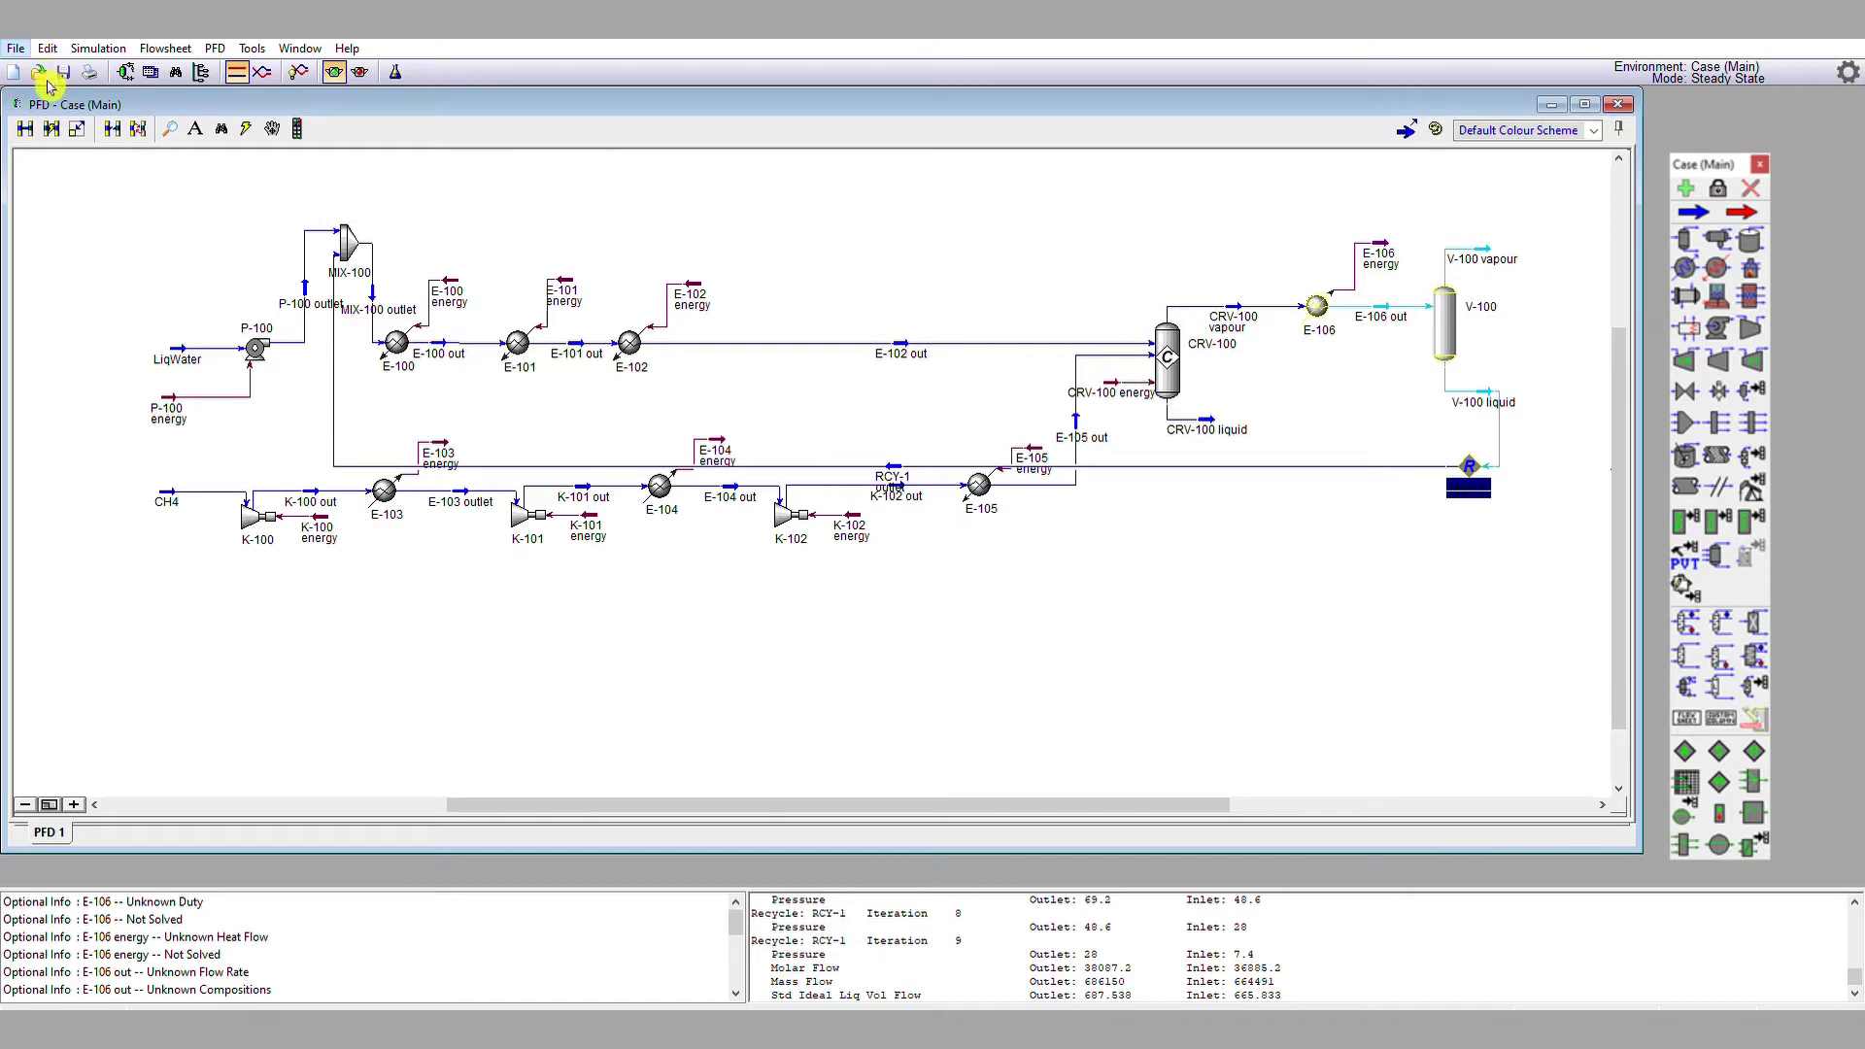
pyautogui.click(397, 75)
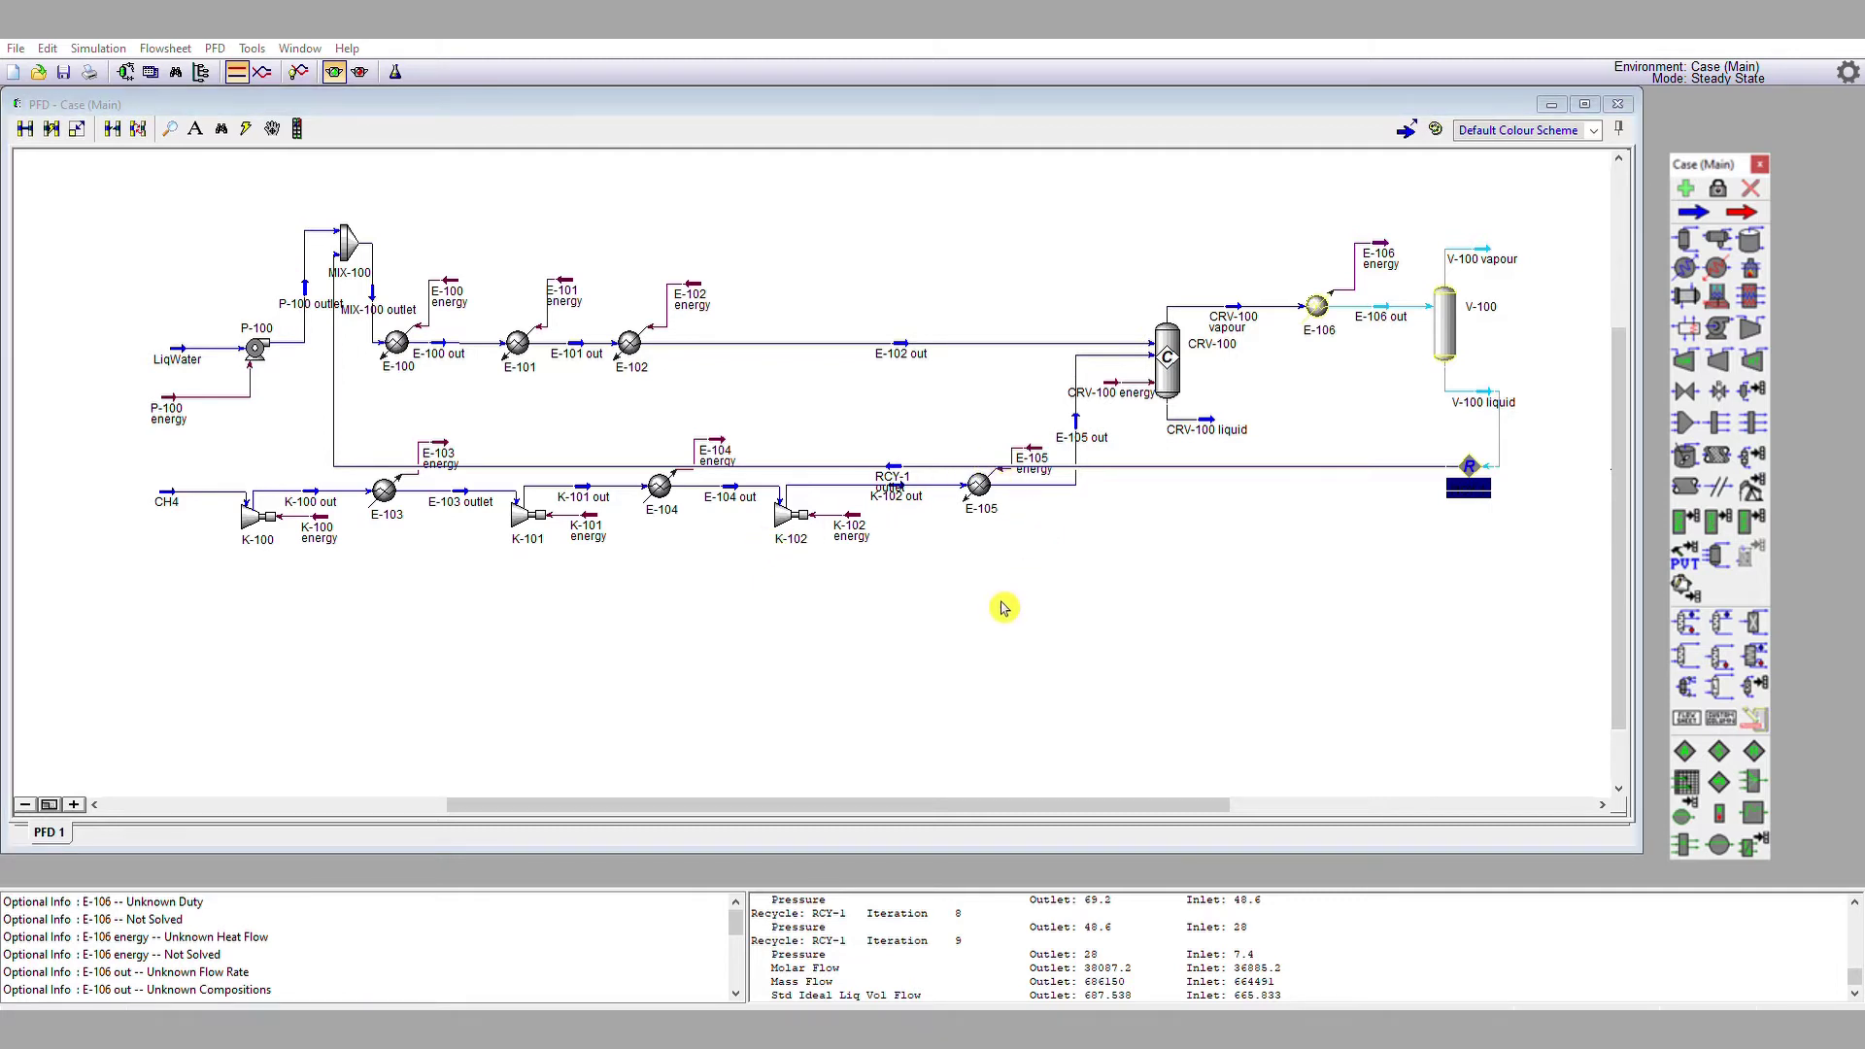
# - Reload the saved Steam-reformer-0004.usc case from the Cases folder
pyautogui.hotkey('ctrl', 'b')
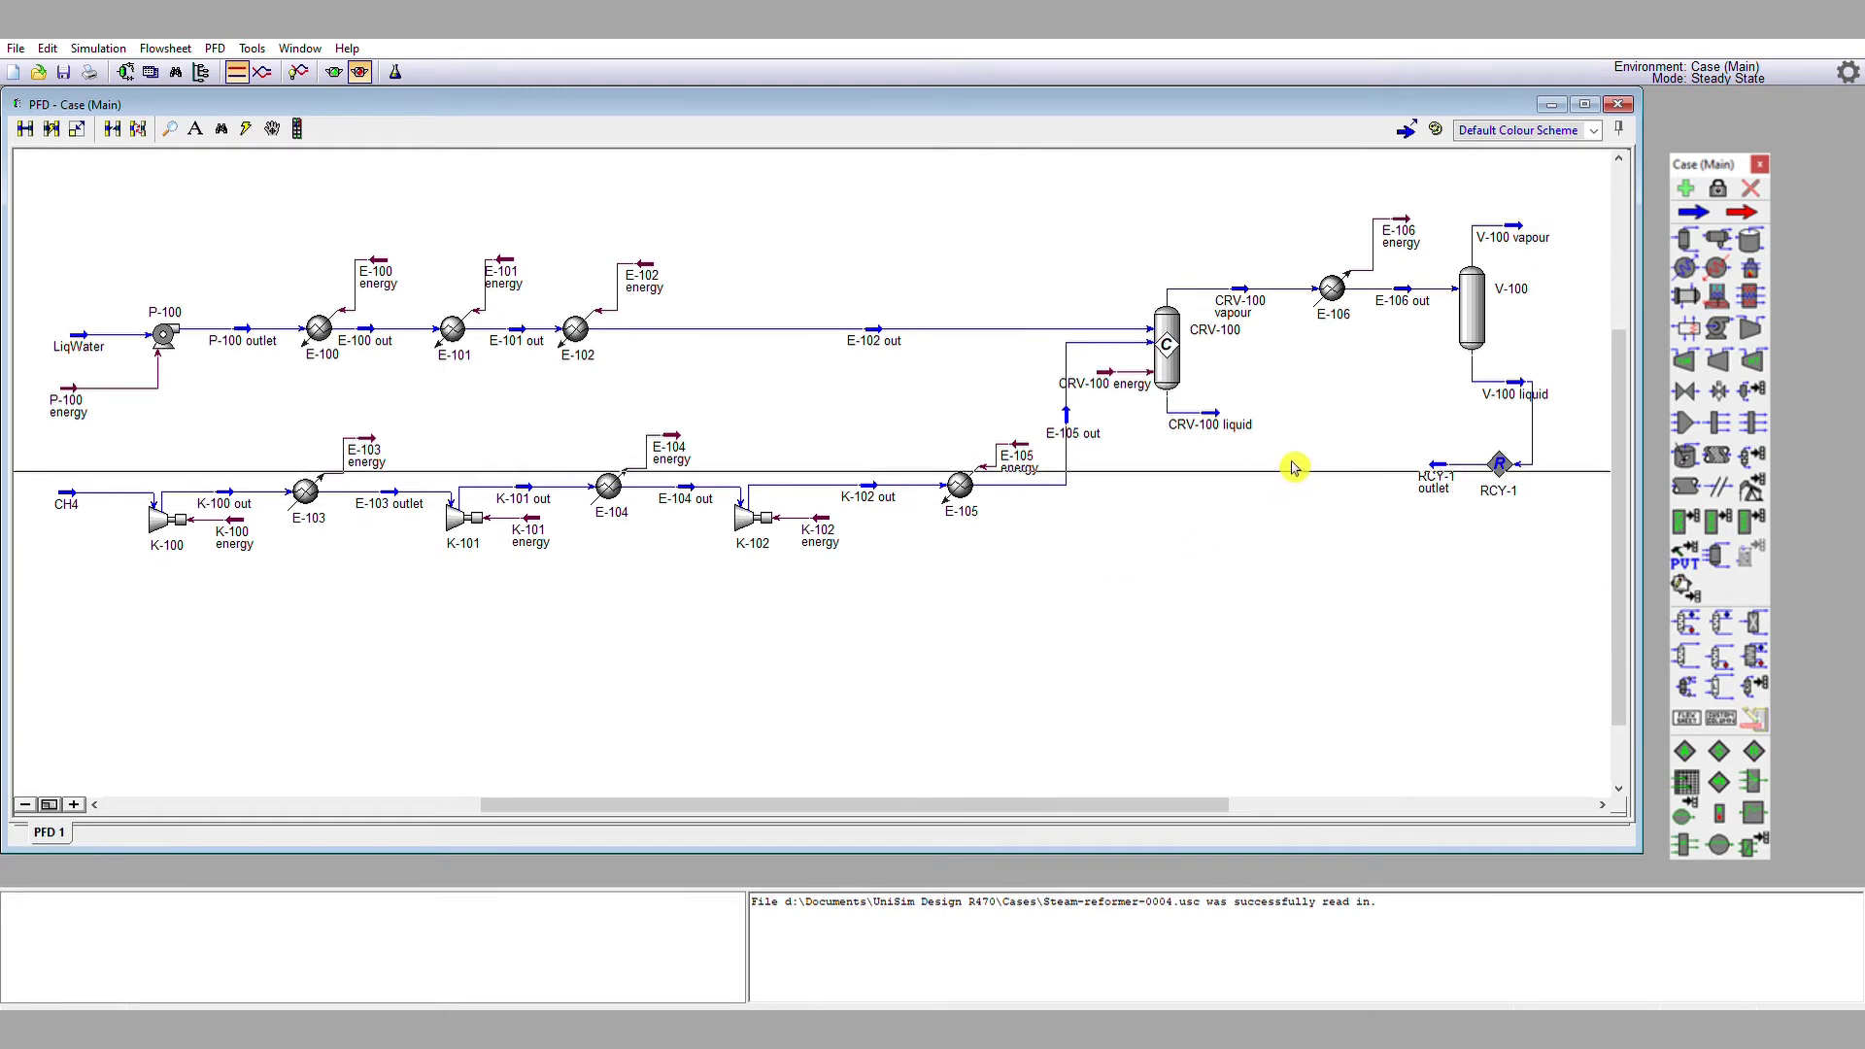
pyautogui.doubleClick(1508, 463)
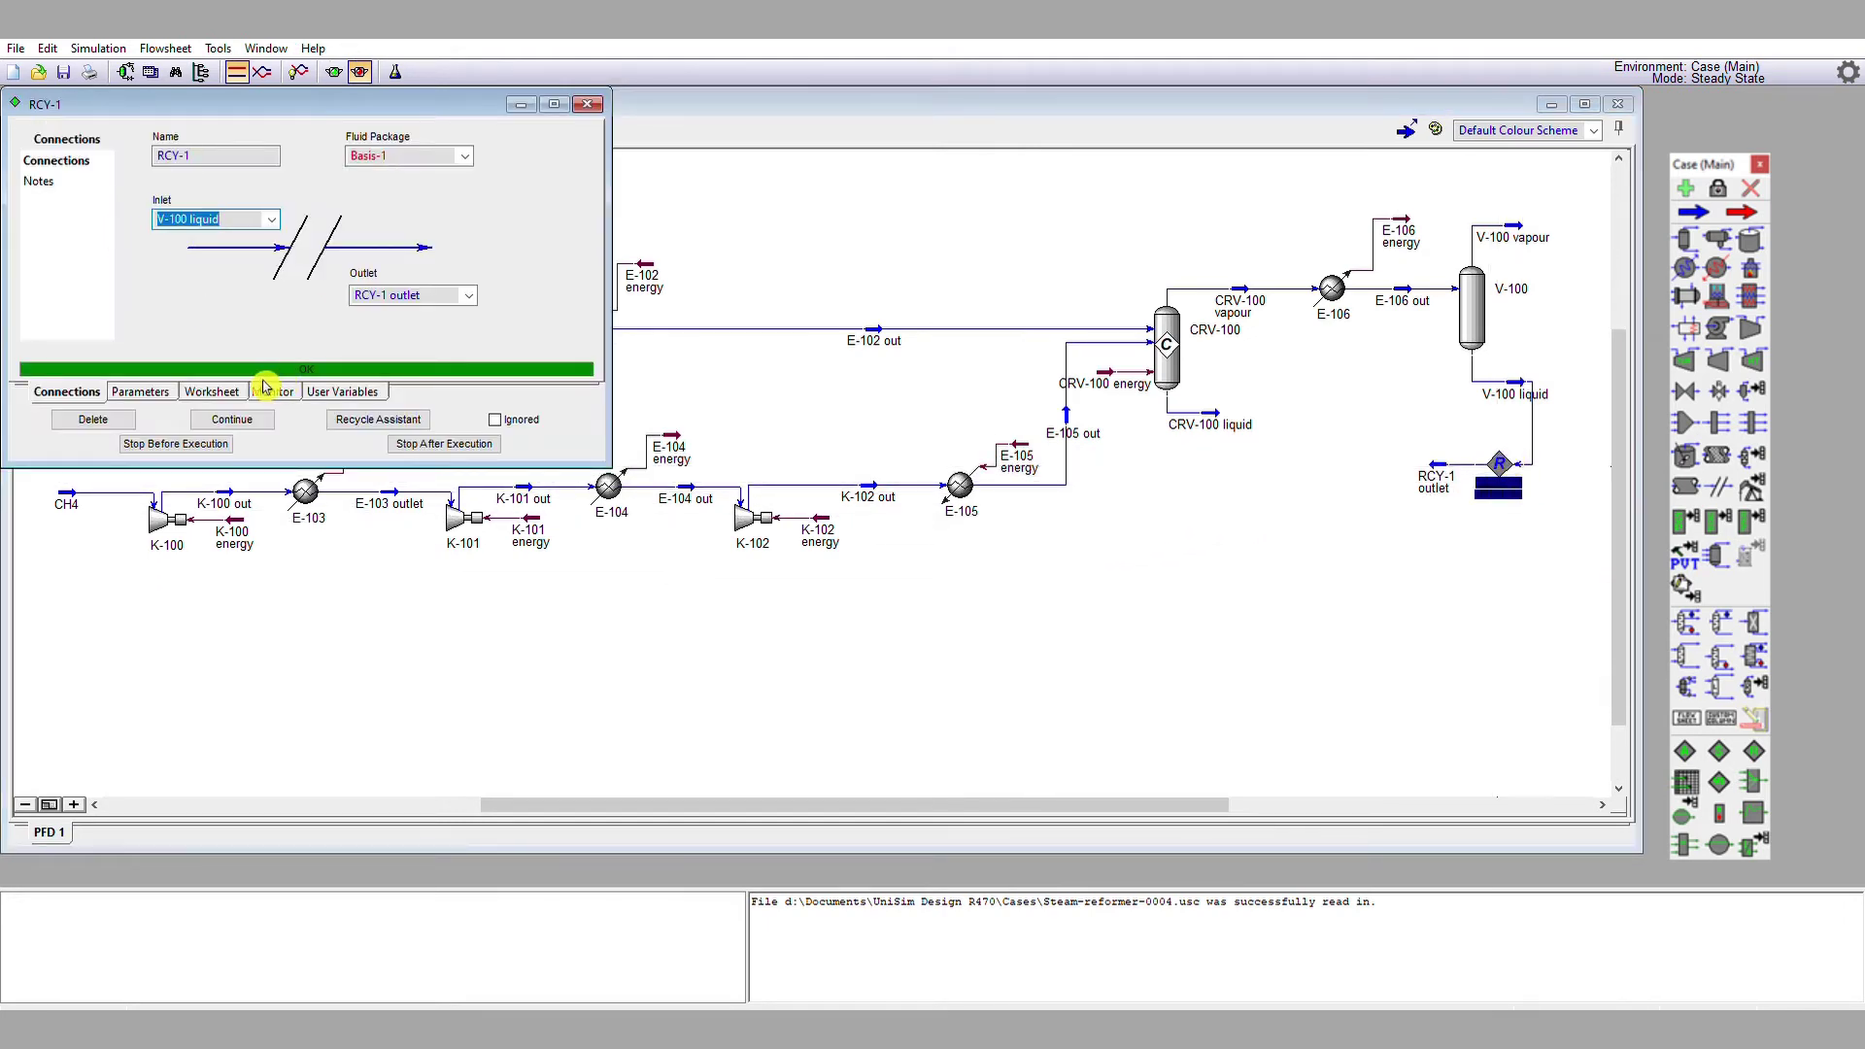
pyautogui.click(216, 391)
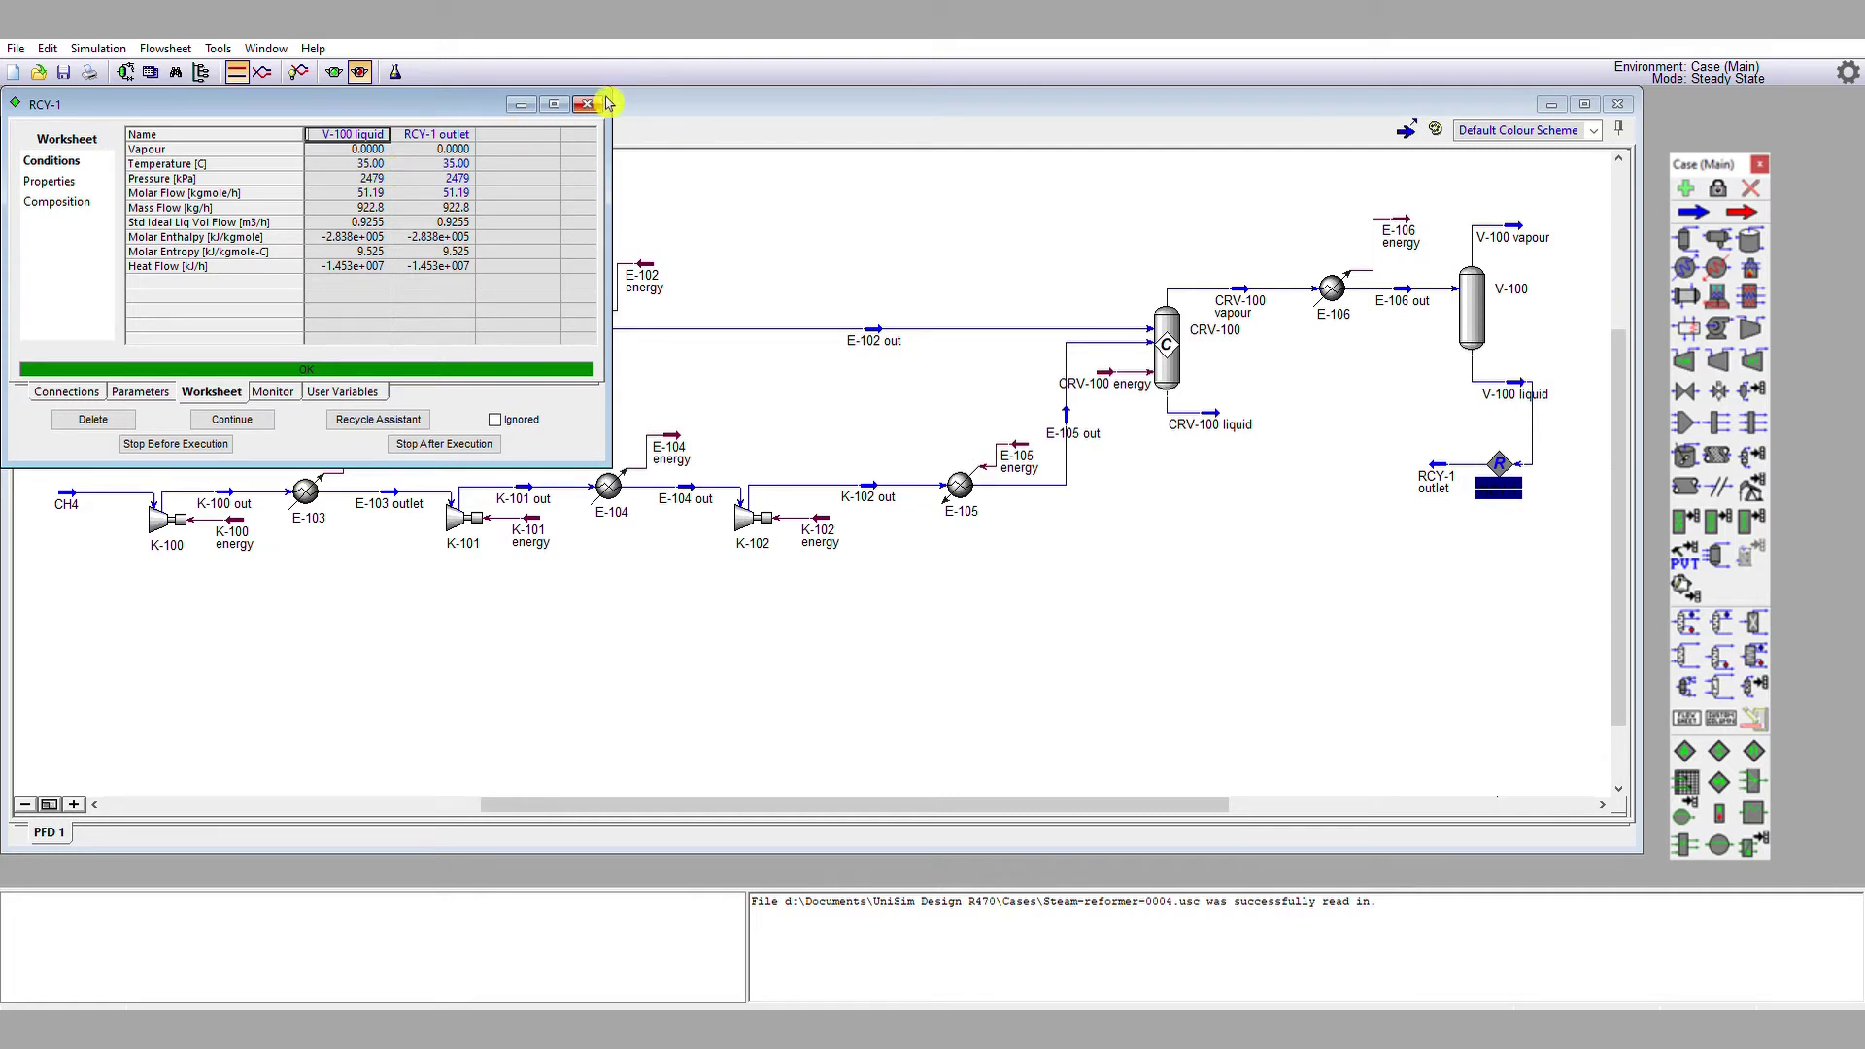
pyautogui.click(587, 104)
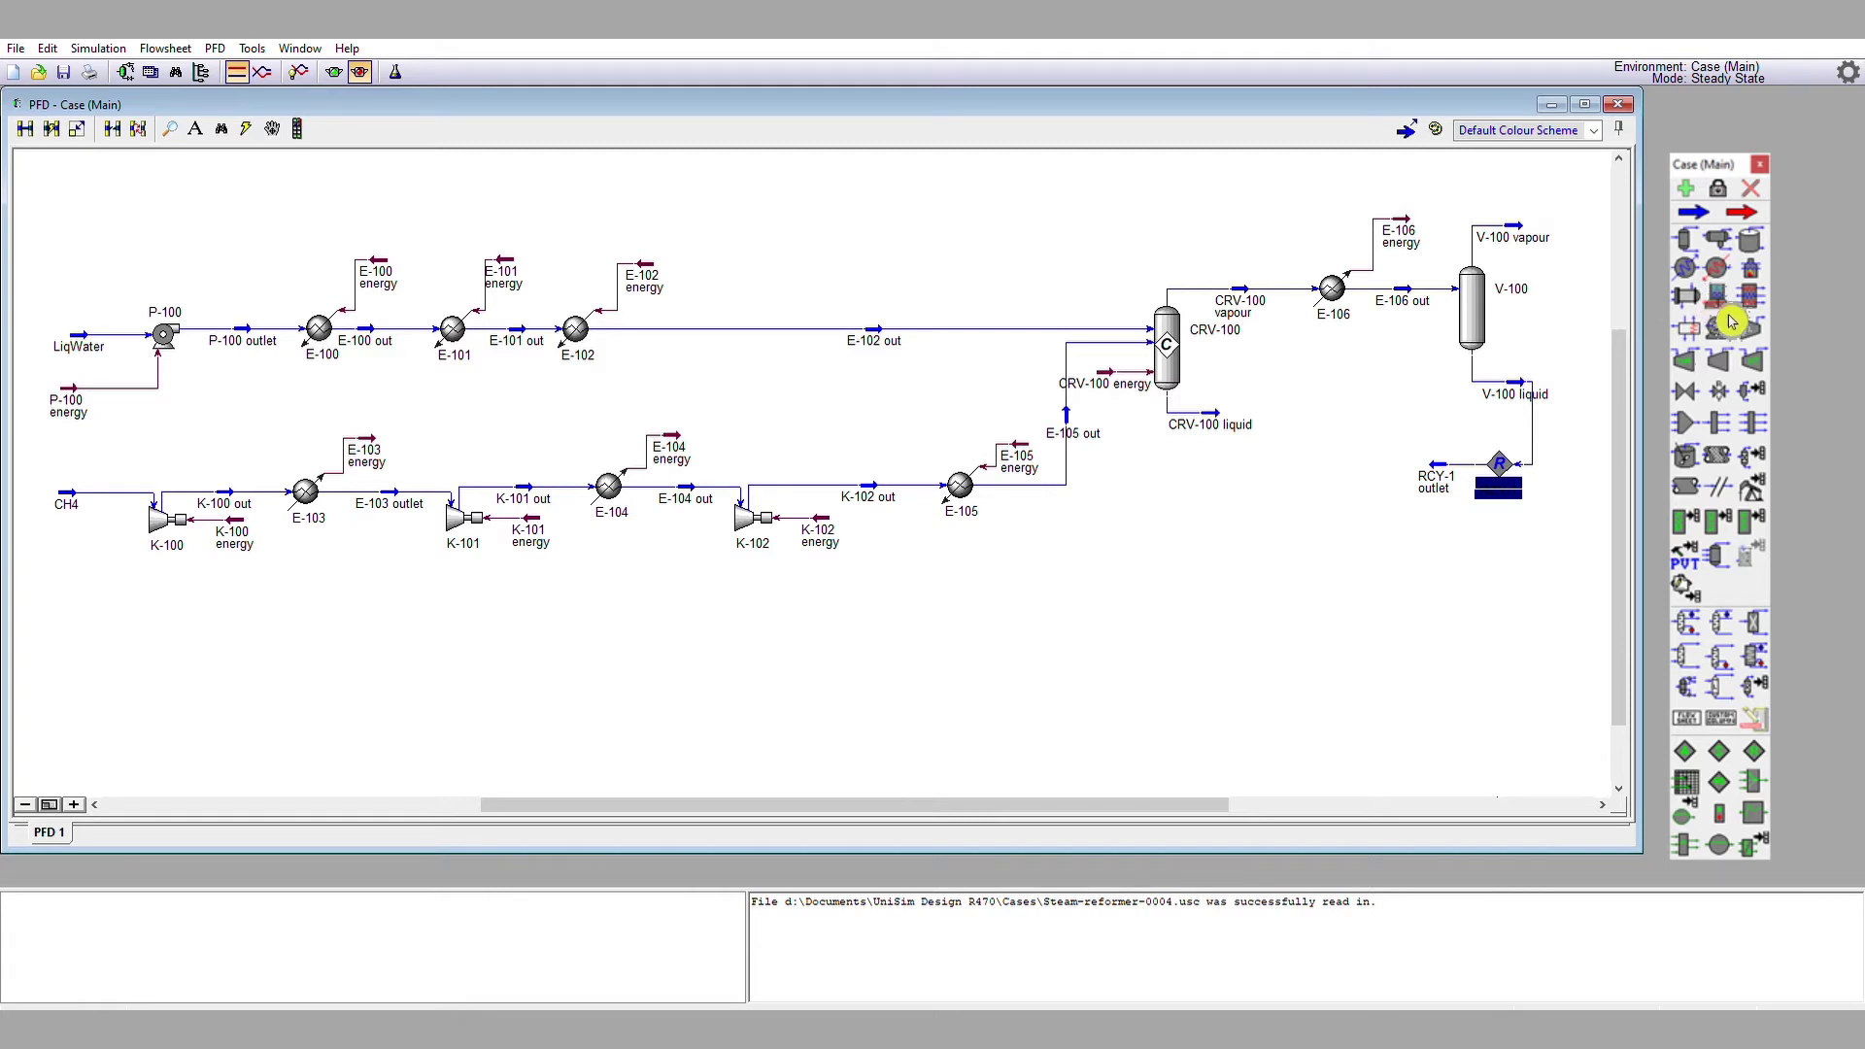
# - Add pump P-101 fed by RCY-1 outlet, with product P-101 outlet and energy stream P-101 energy
pyautogui.click(1370, 464)
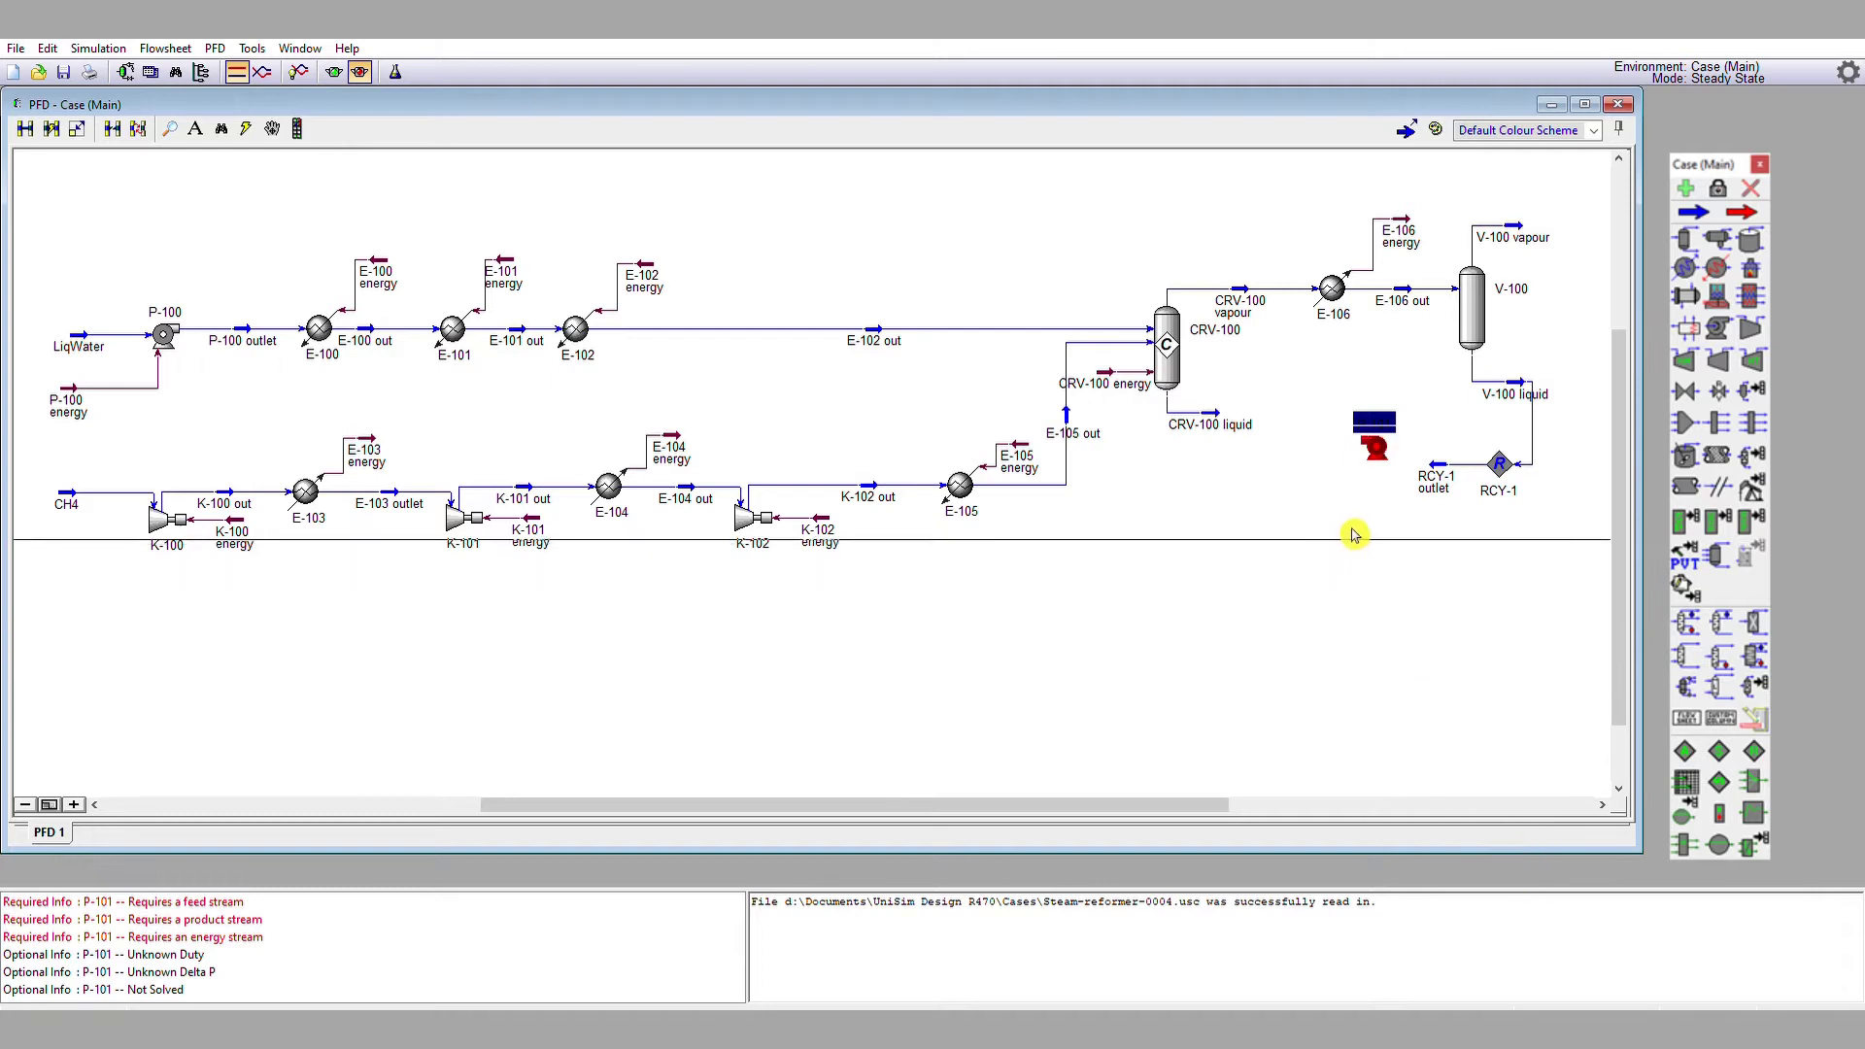
pyautogui.moveTo(1374, 432); pyautogui.dragTo(1376, 451)
pyautogui.doubleClick(1374, 454)
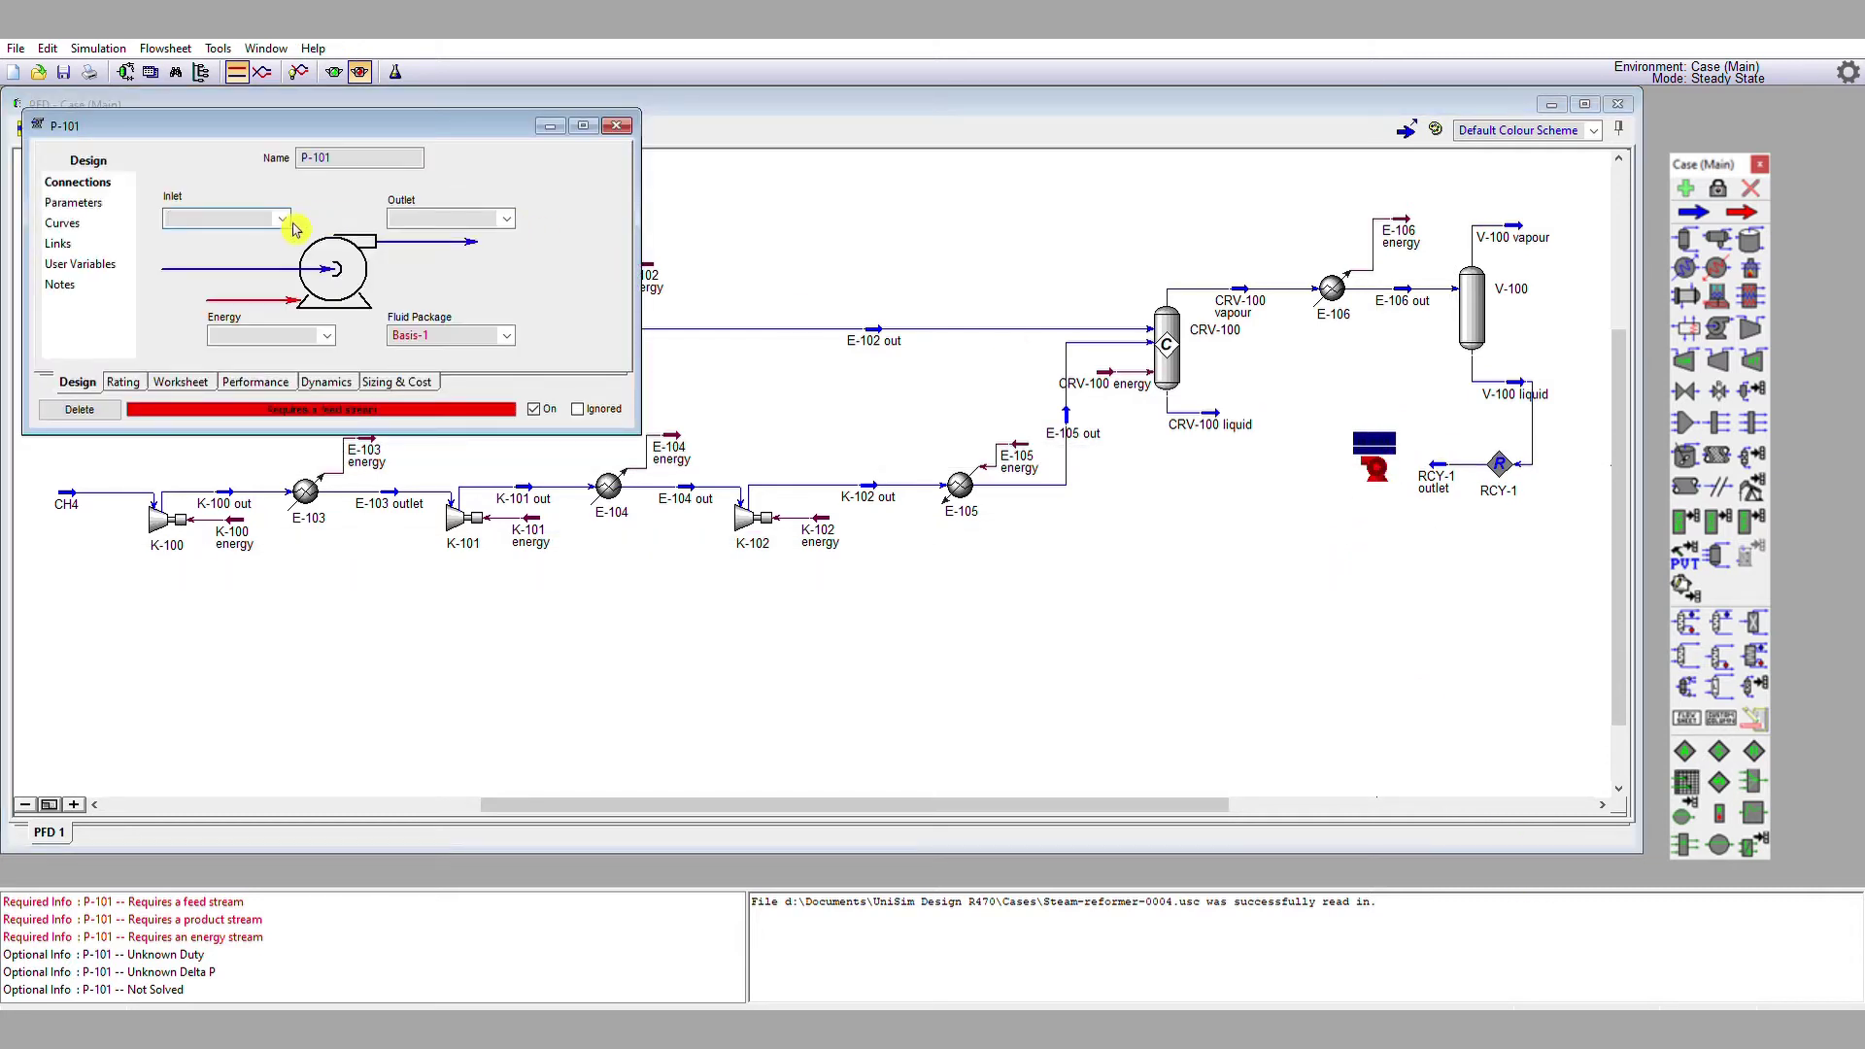
pyautogui.click(252, 245)
pyautogui.click(453, 216)
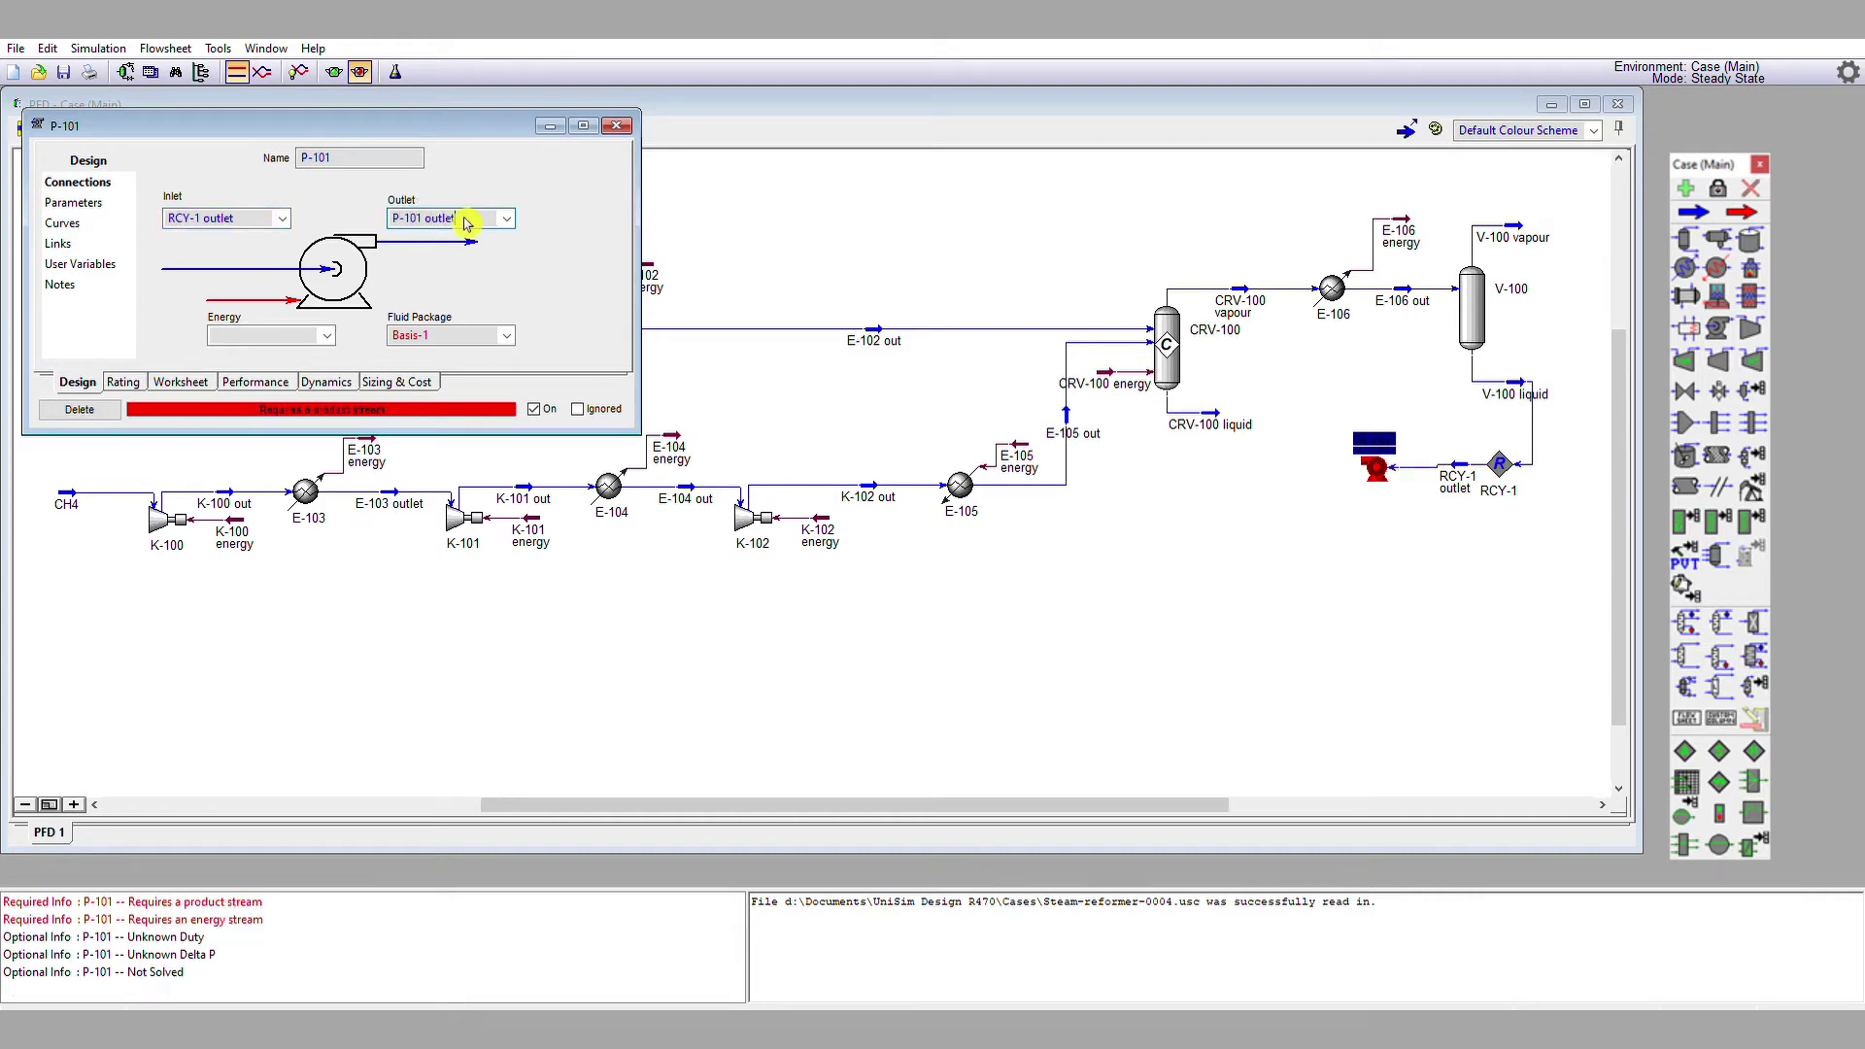
pyautogui.click(258, 326)
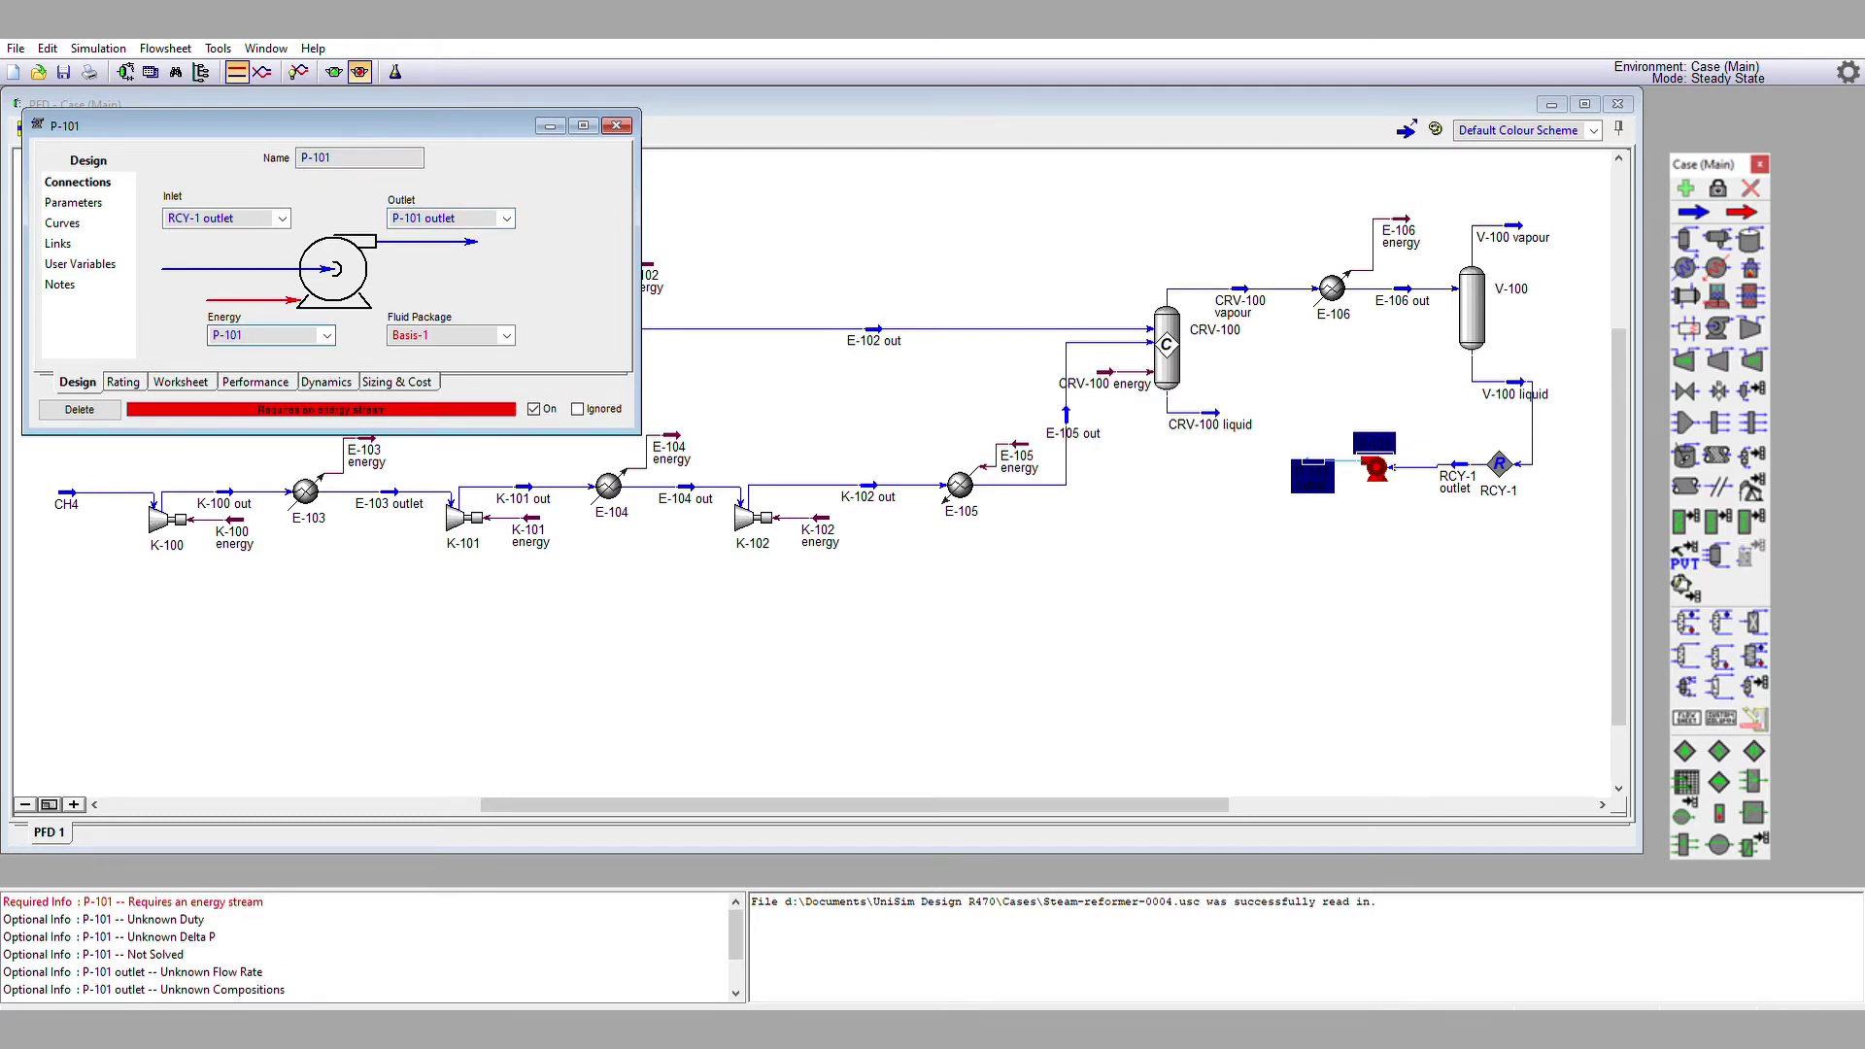
pyautogui.press('Return')
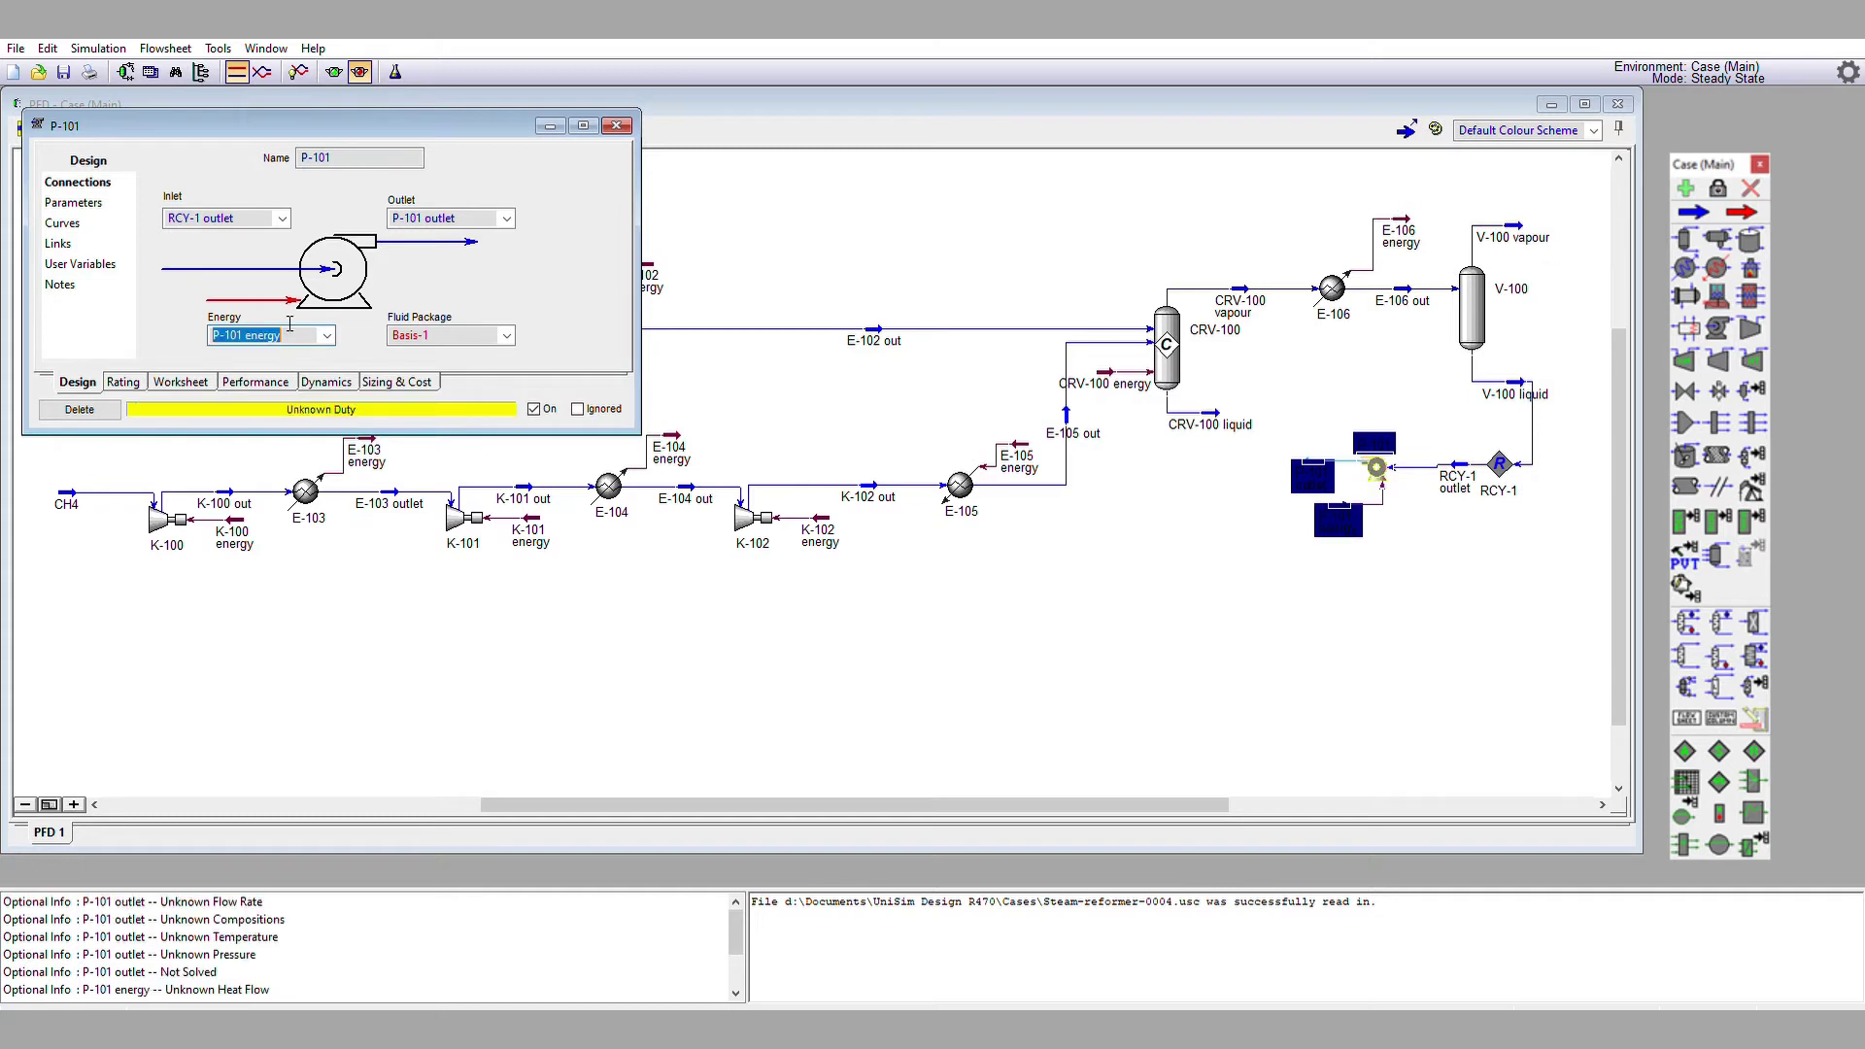
pyautogui.click(616, 126)
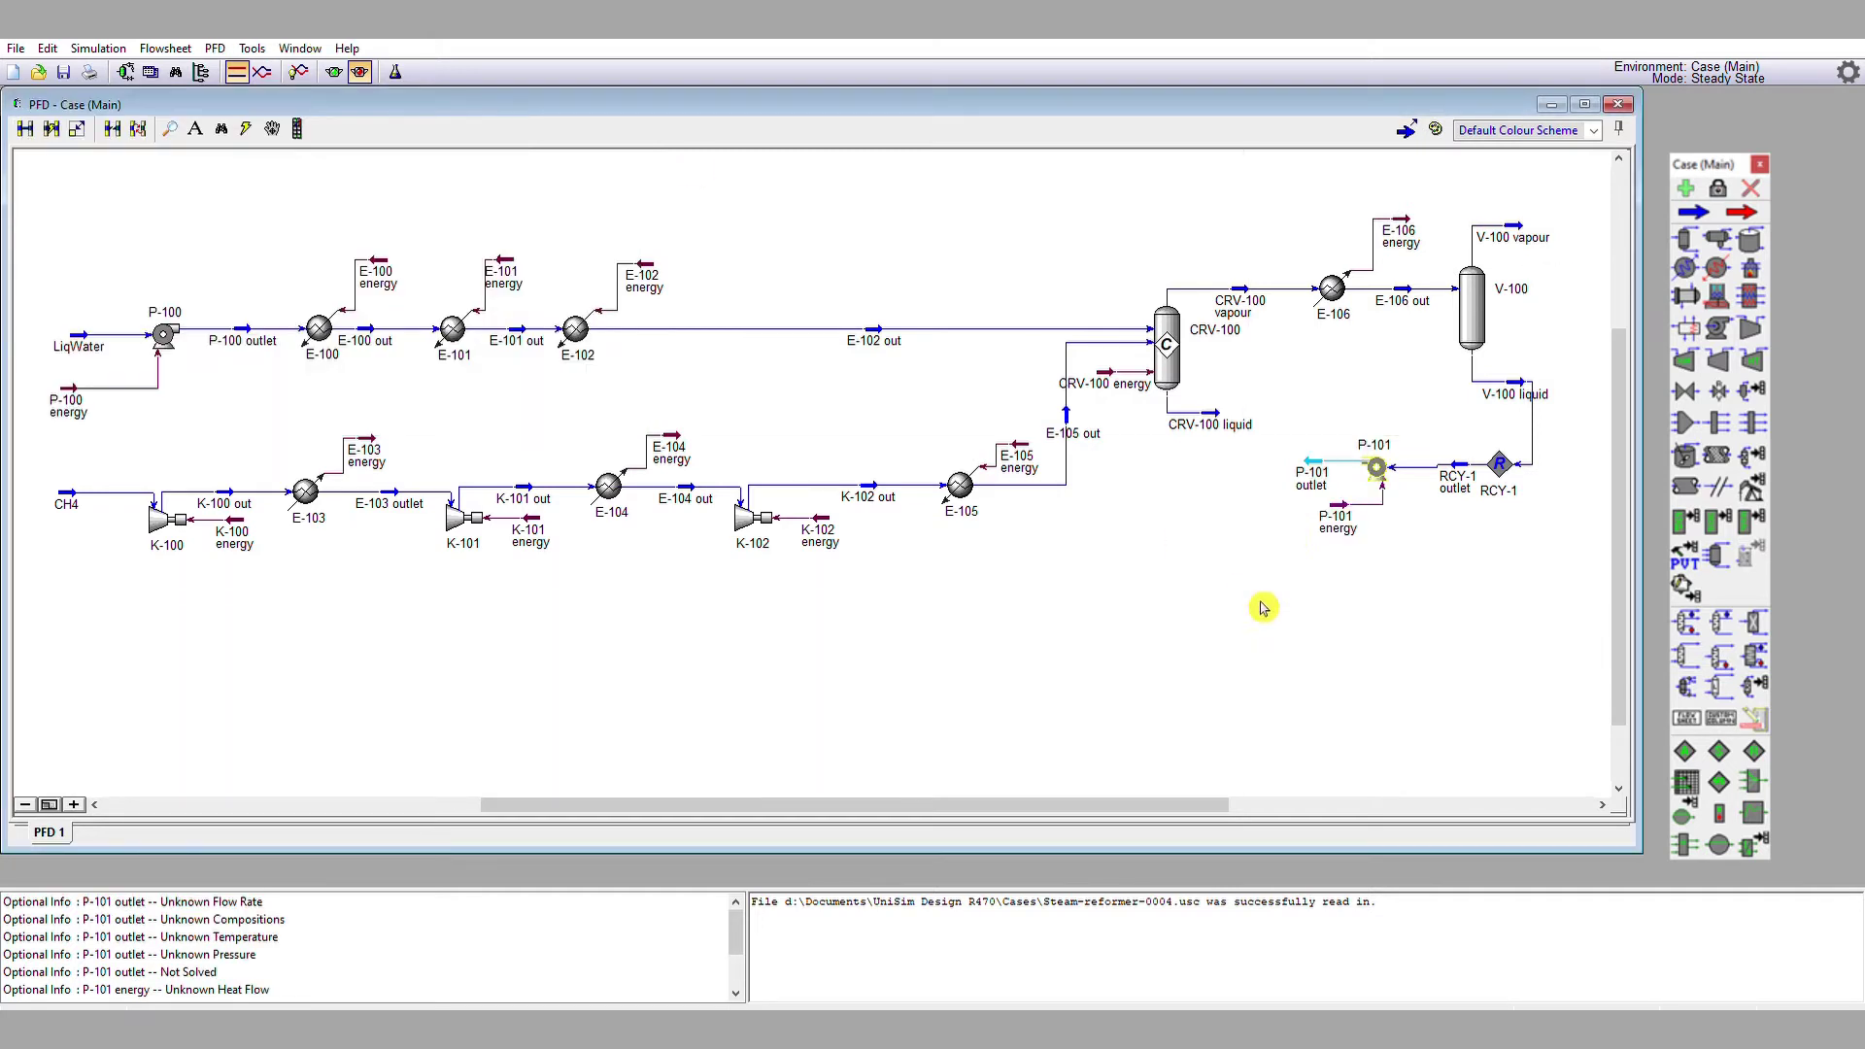
# - Set the P-101 outlet stream pressure to 2500 kPa
pyautogui.doubleClick(1292, 462)
pyautogui.click(425, 221)
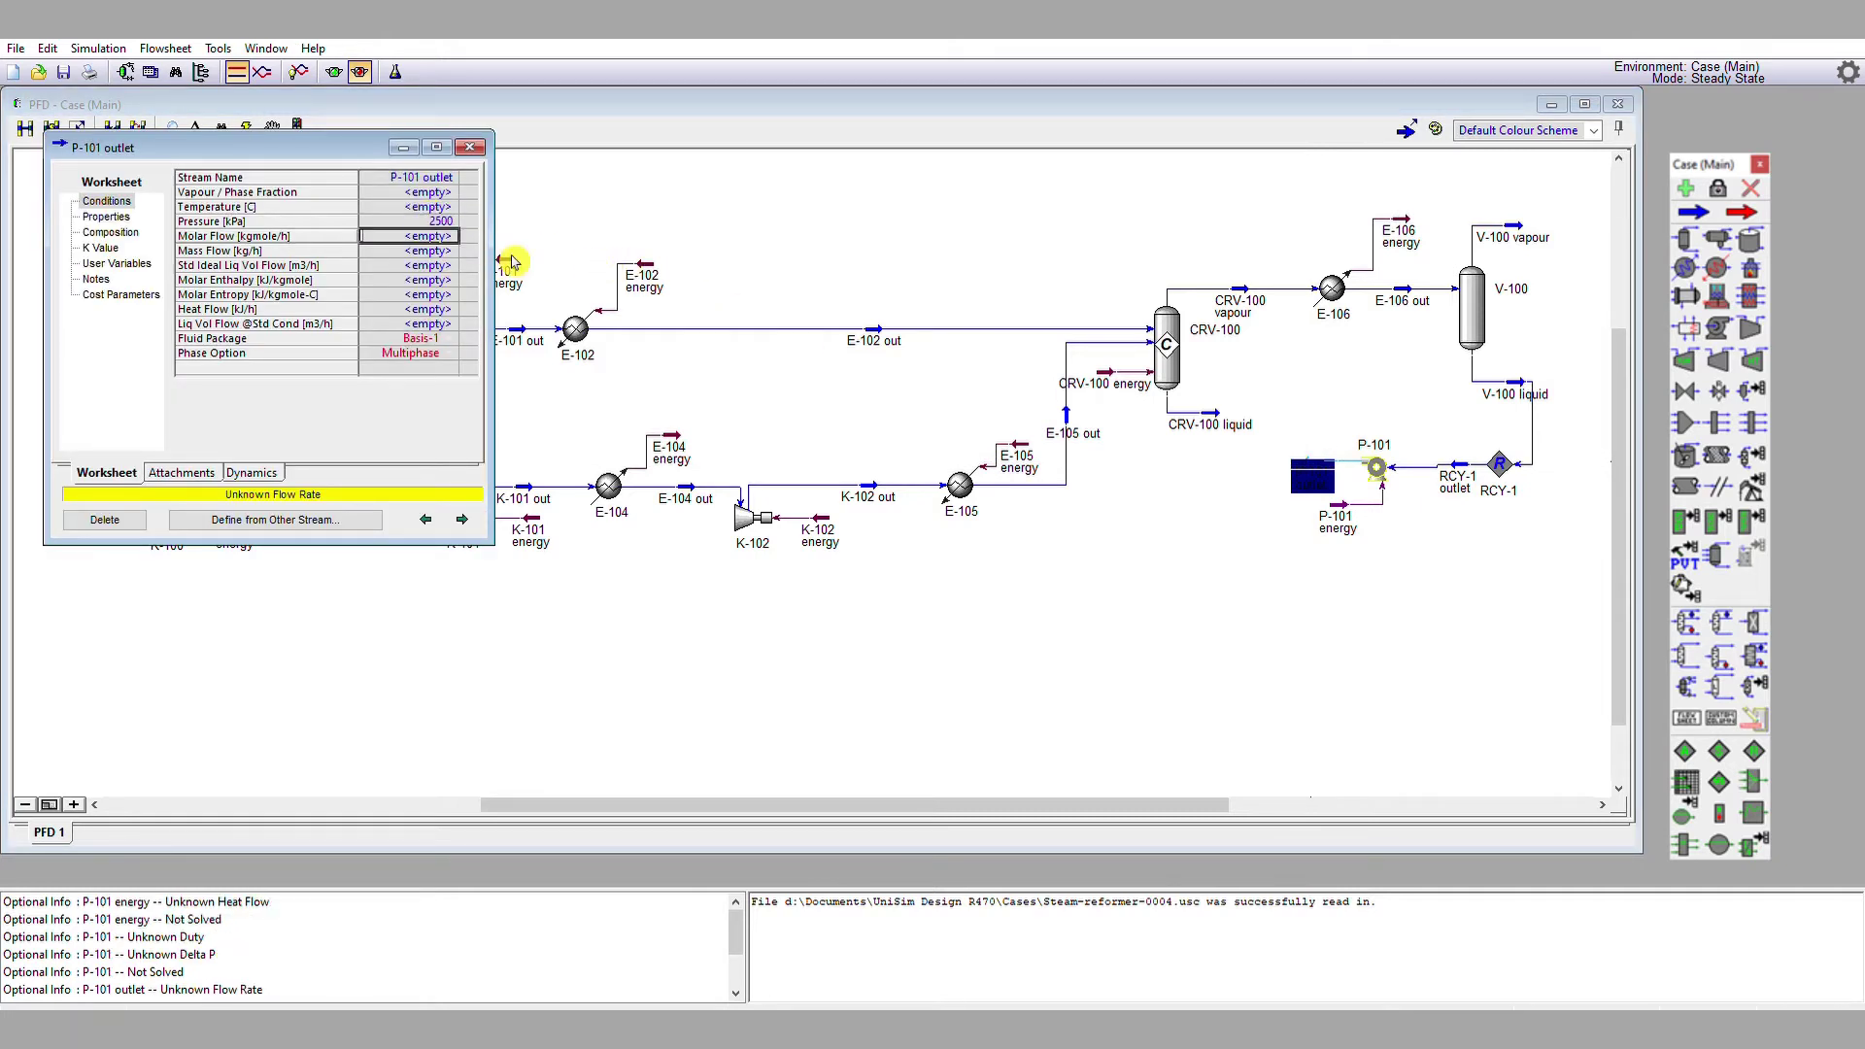
pyautogui.click(470, 146)
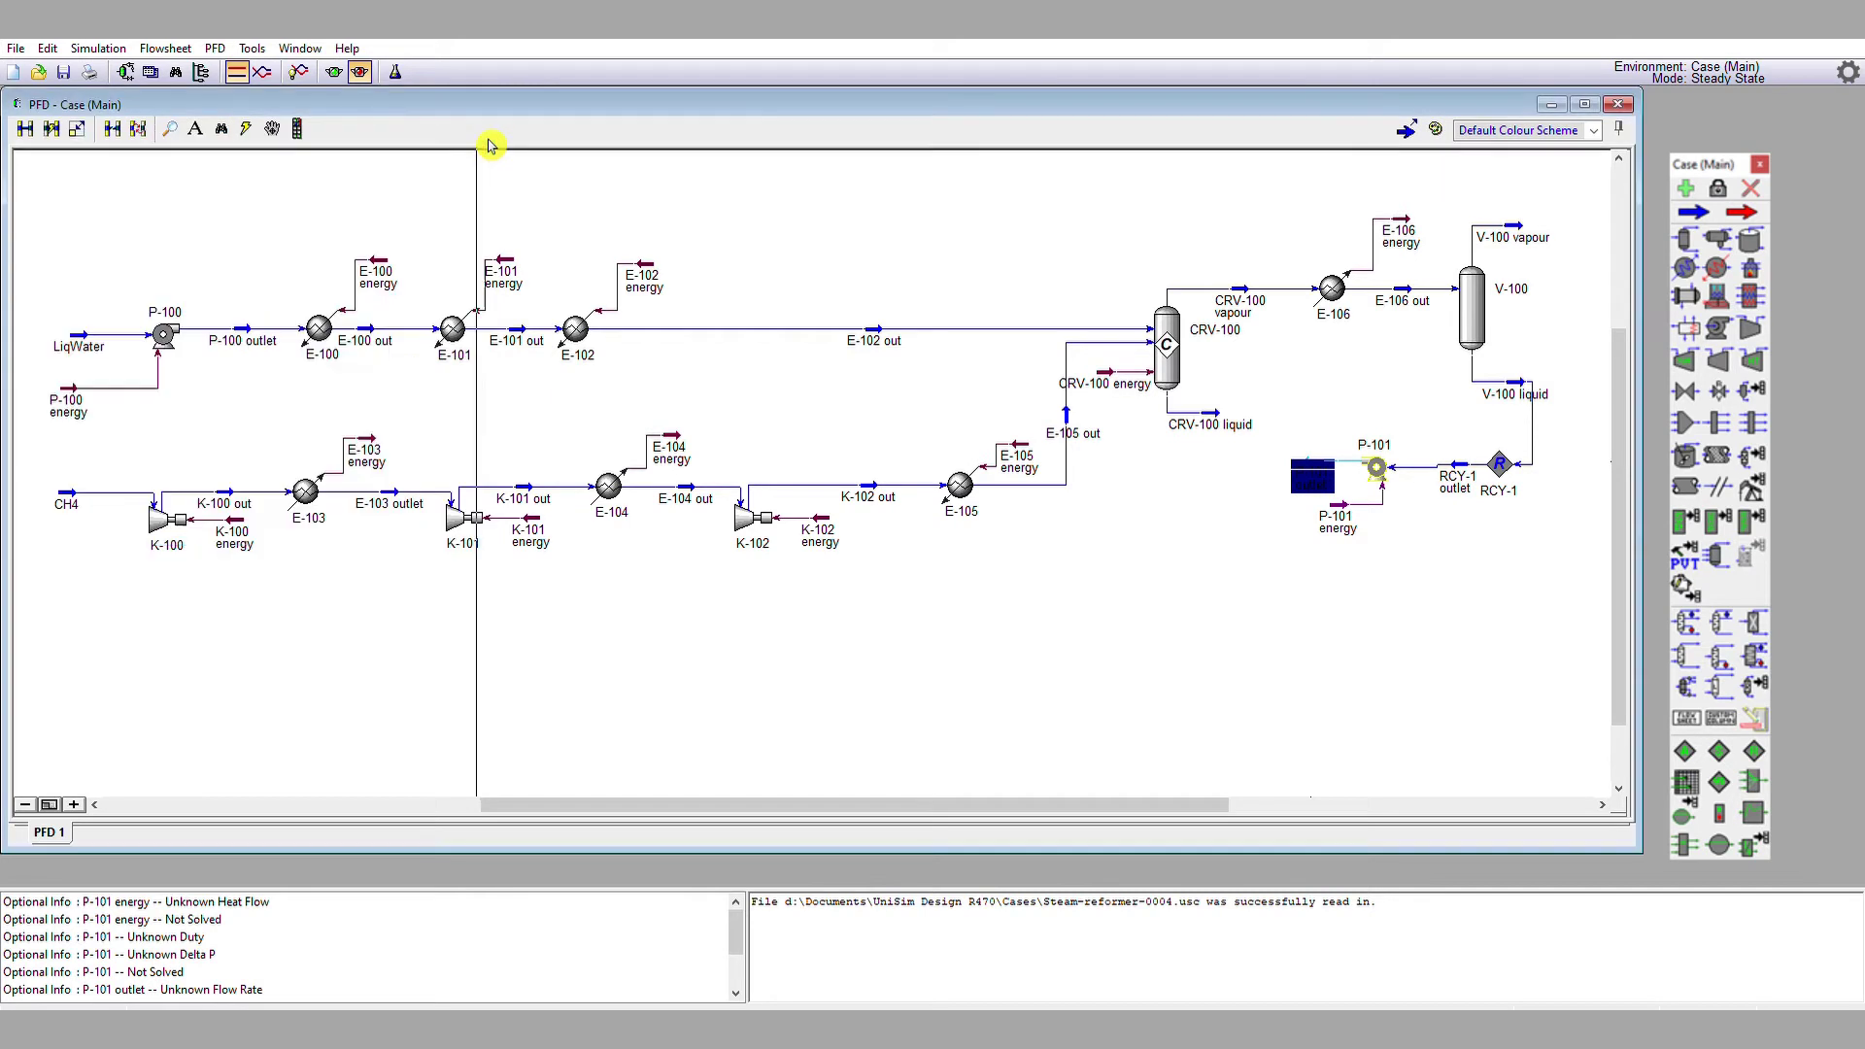
# - Reactivate the solver and confirm P-101 outlet is about 0.9983 H2O by mole fraction
pyautogui.click(339, 69)
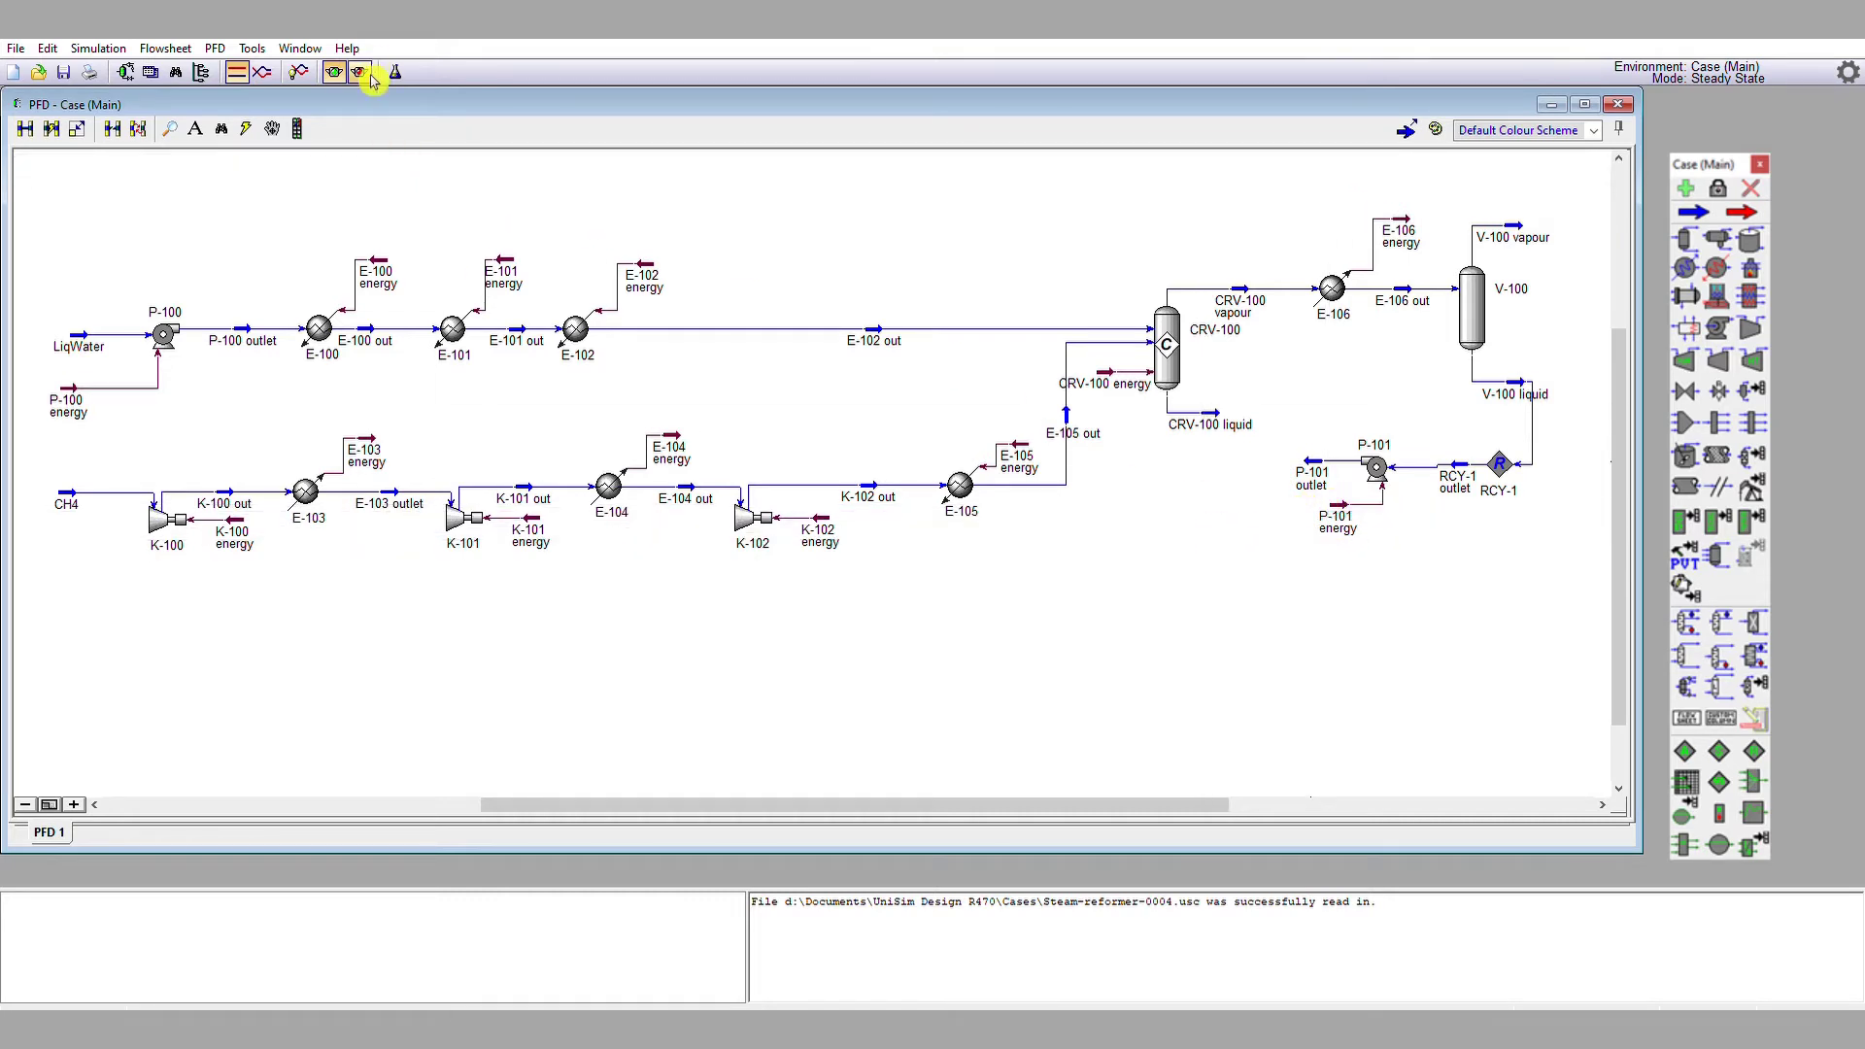
pyautogui.doubleClick(1323, 454)
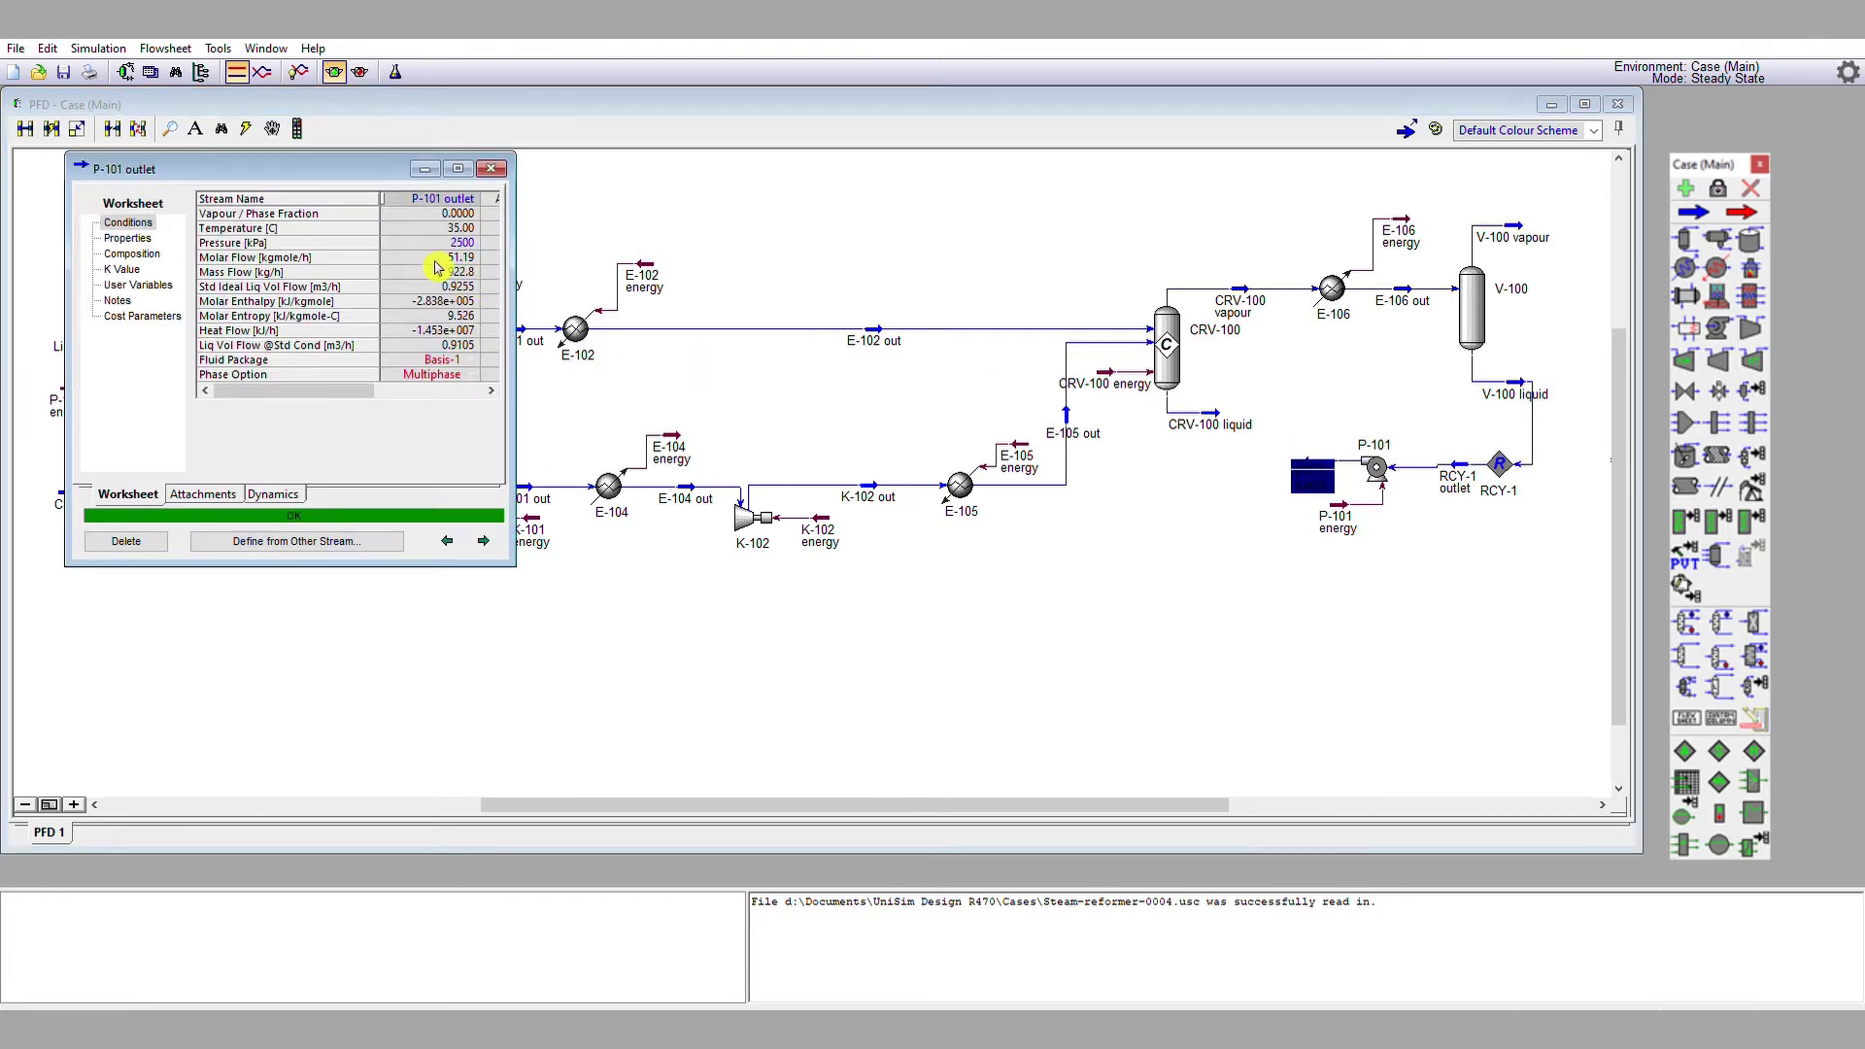
pyautogui.click(150, 252)
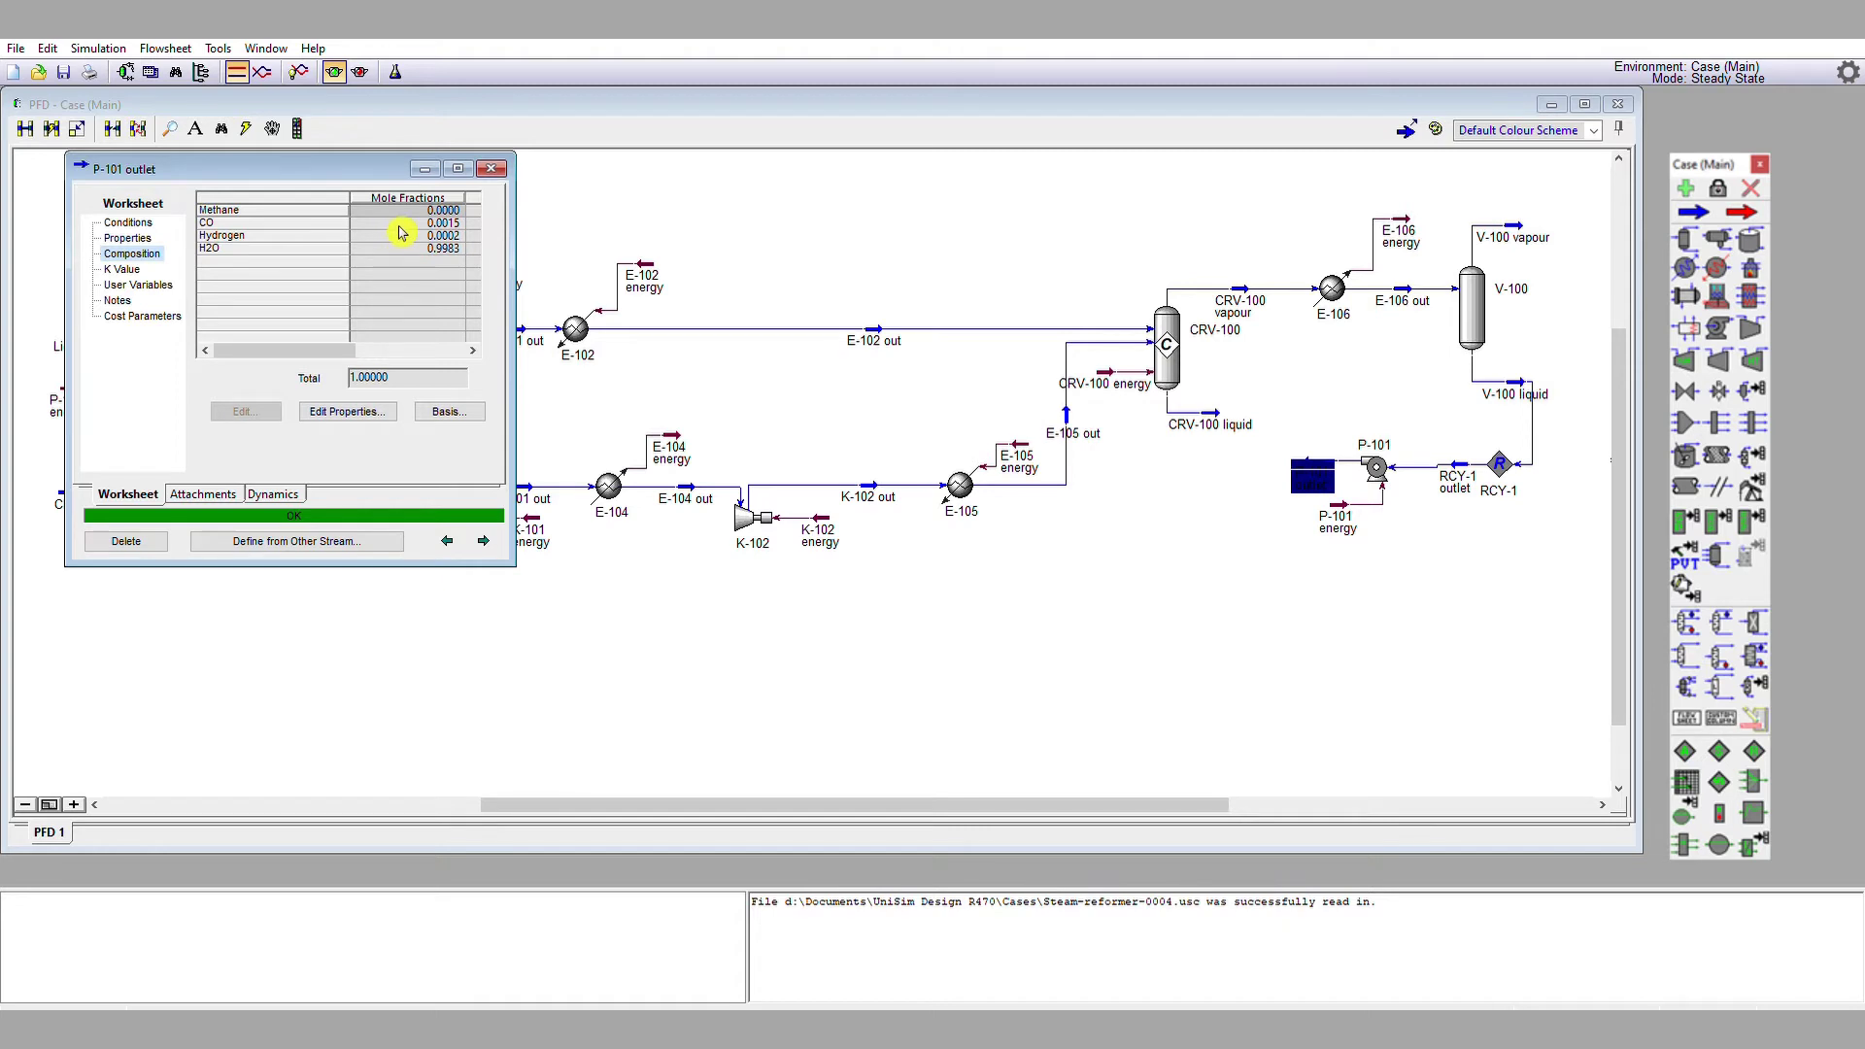
pyautogui.click(495, 168)
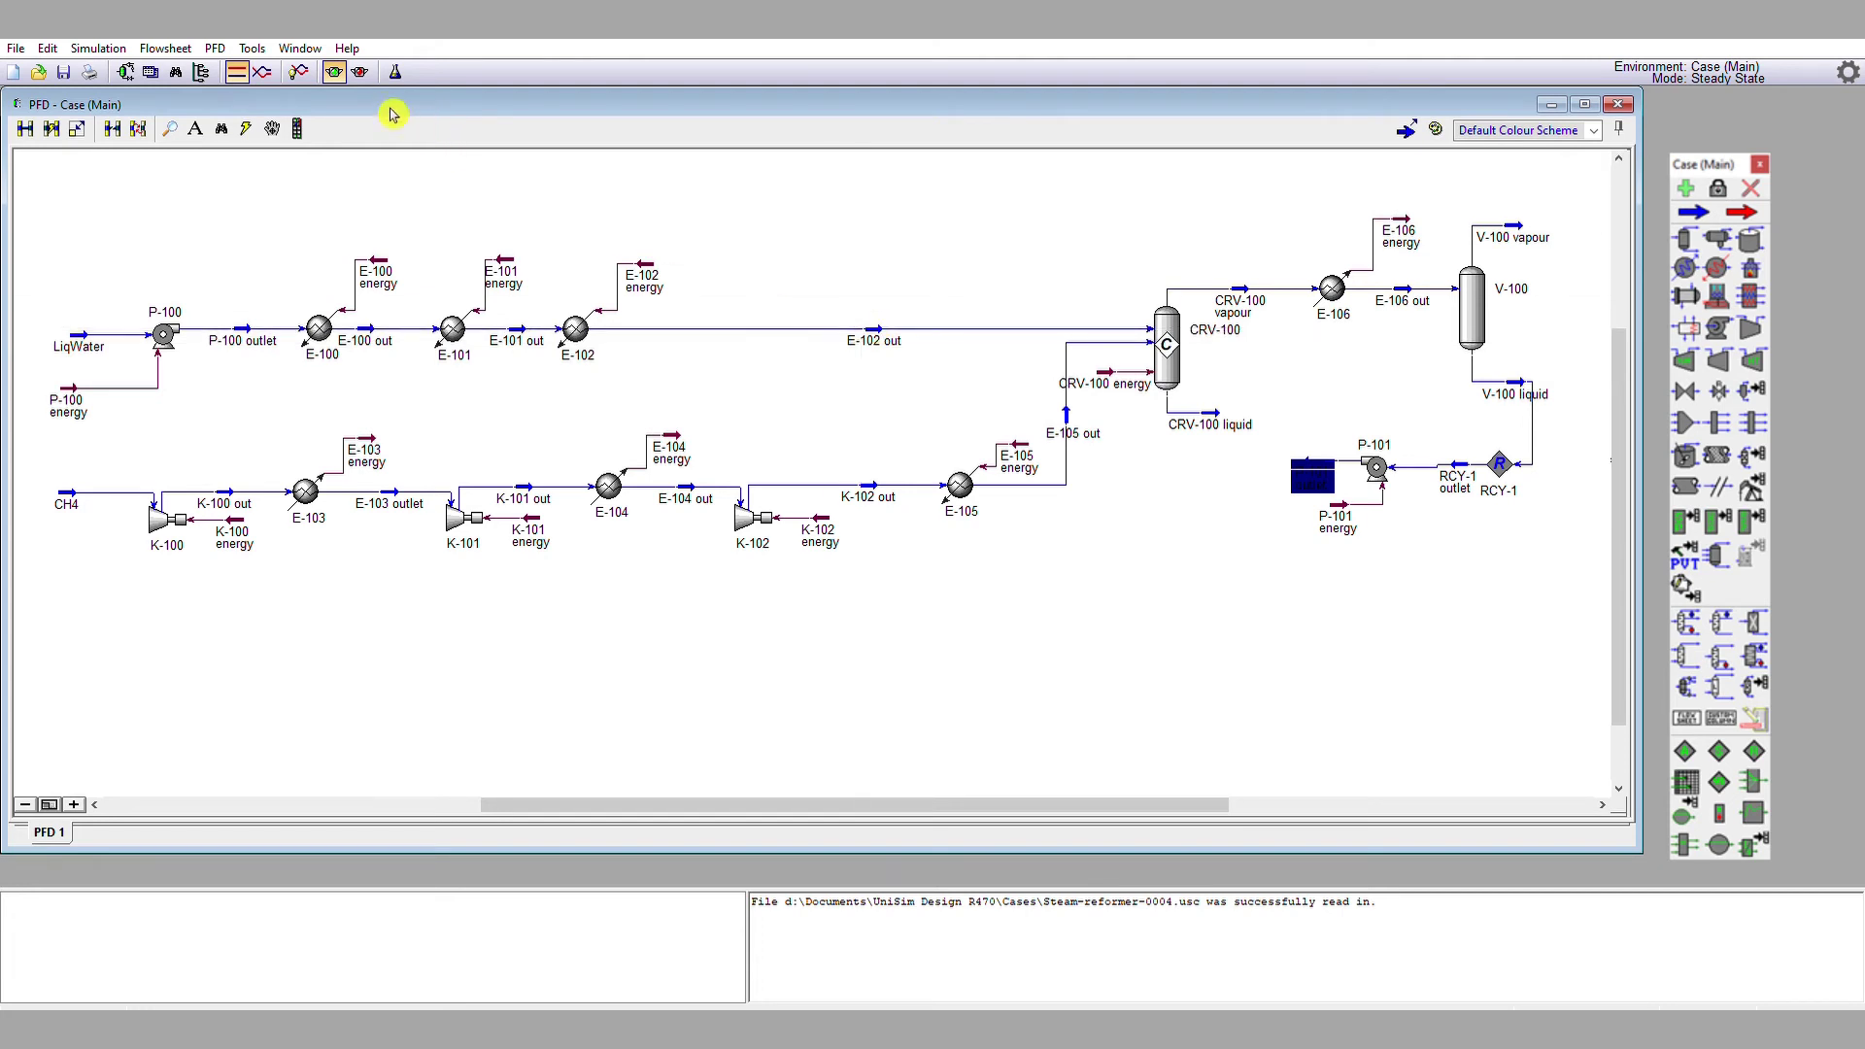
# - Put the solver on hold and save the case as Steam-reformer-0005
pyautogui.click(360, 72)
pyautogui.click(77, 128)
pyautogui.click(304, 491)
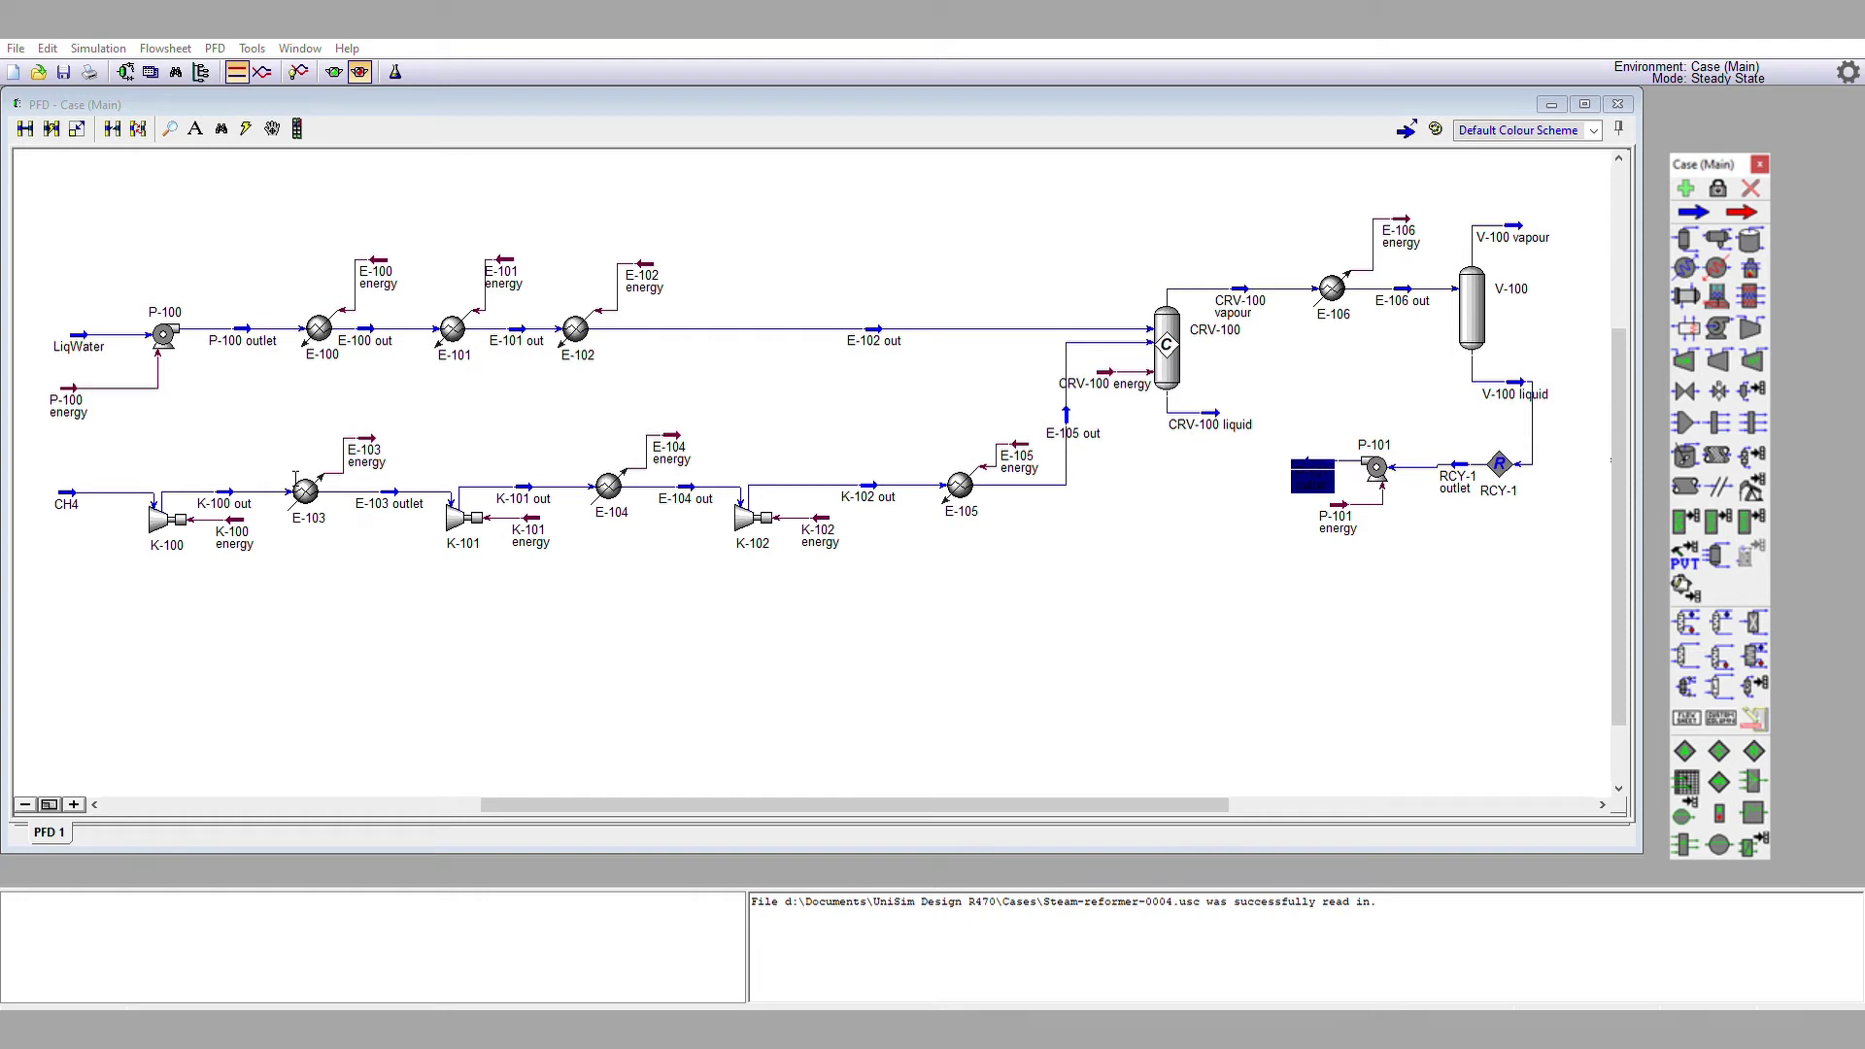
pyautogui.hotkey('ctrl', 's')
# - Disconnect the inlet stream from heater E-100
pyautogui.moveTo(287, 487)
pyautogui.mouseDown()
pyautogui.moveTo(278, 428)
pyautogui.moveTo(321, 337)
pyautogui.mouseUp()
pyautogui.doubleClick(320, 337)
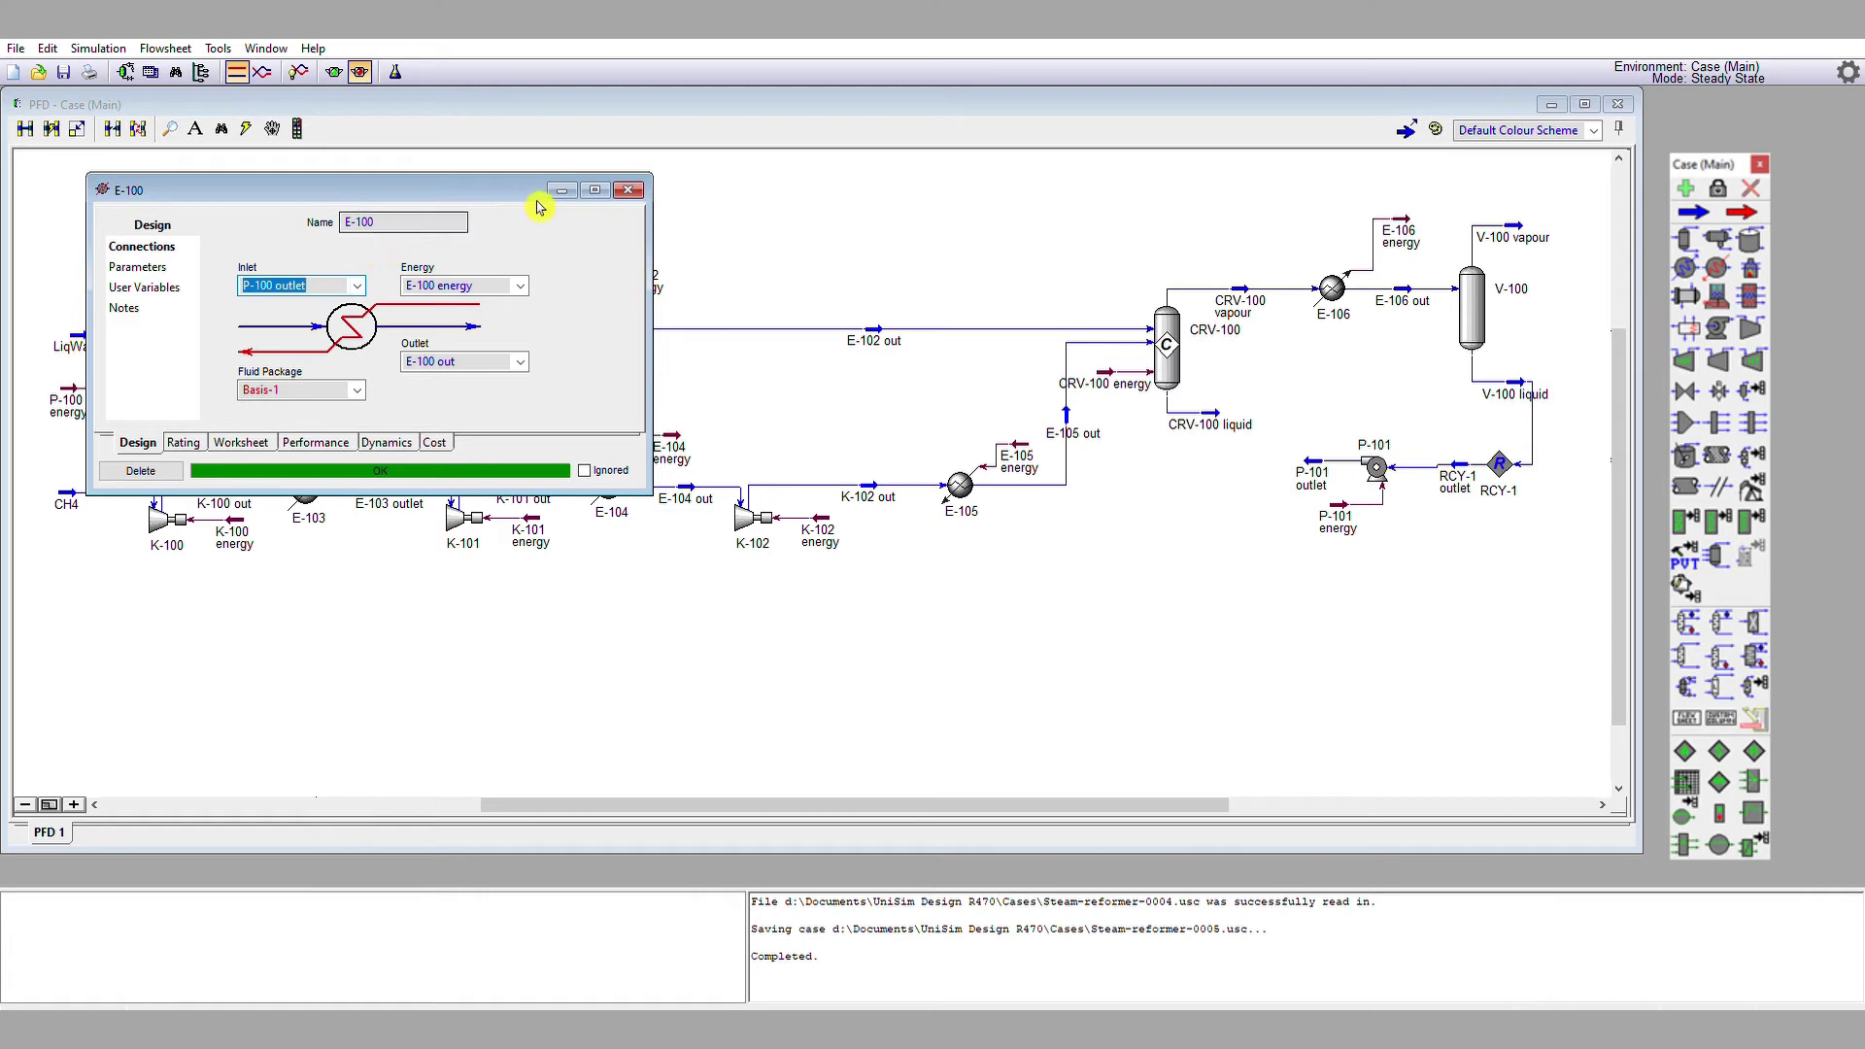
pyautogui.press('Delete')
pyautogui.click(636, 189)
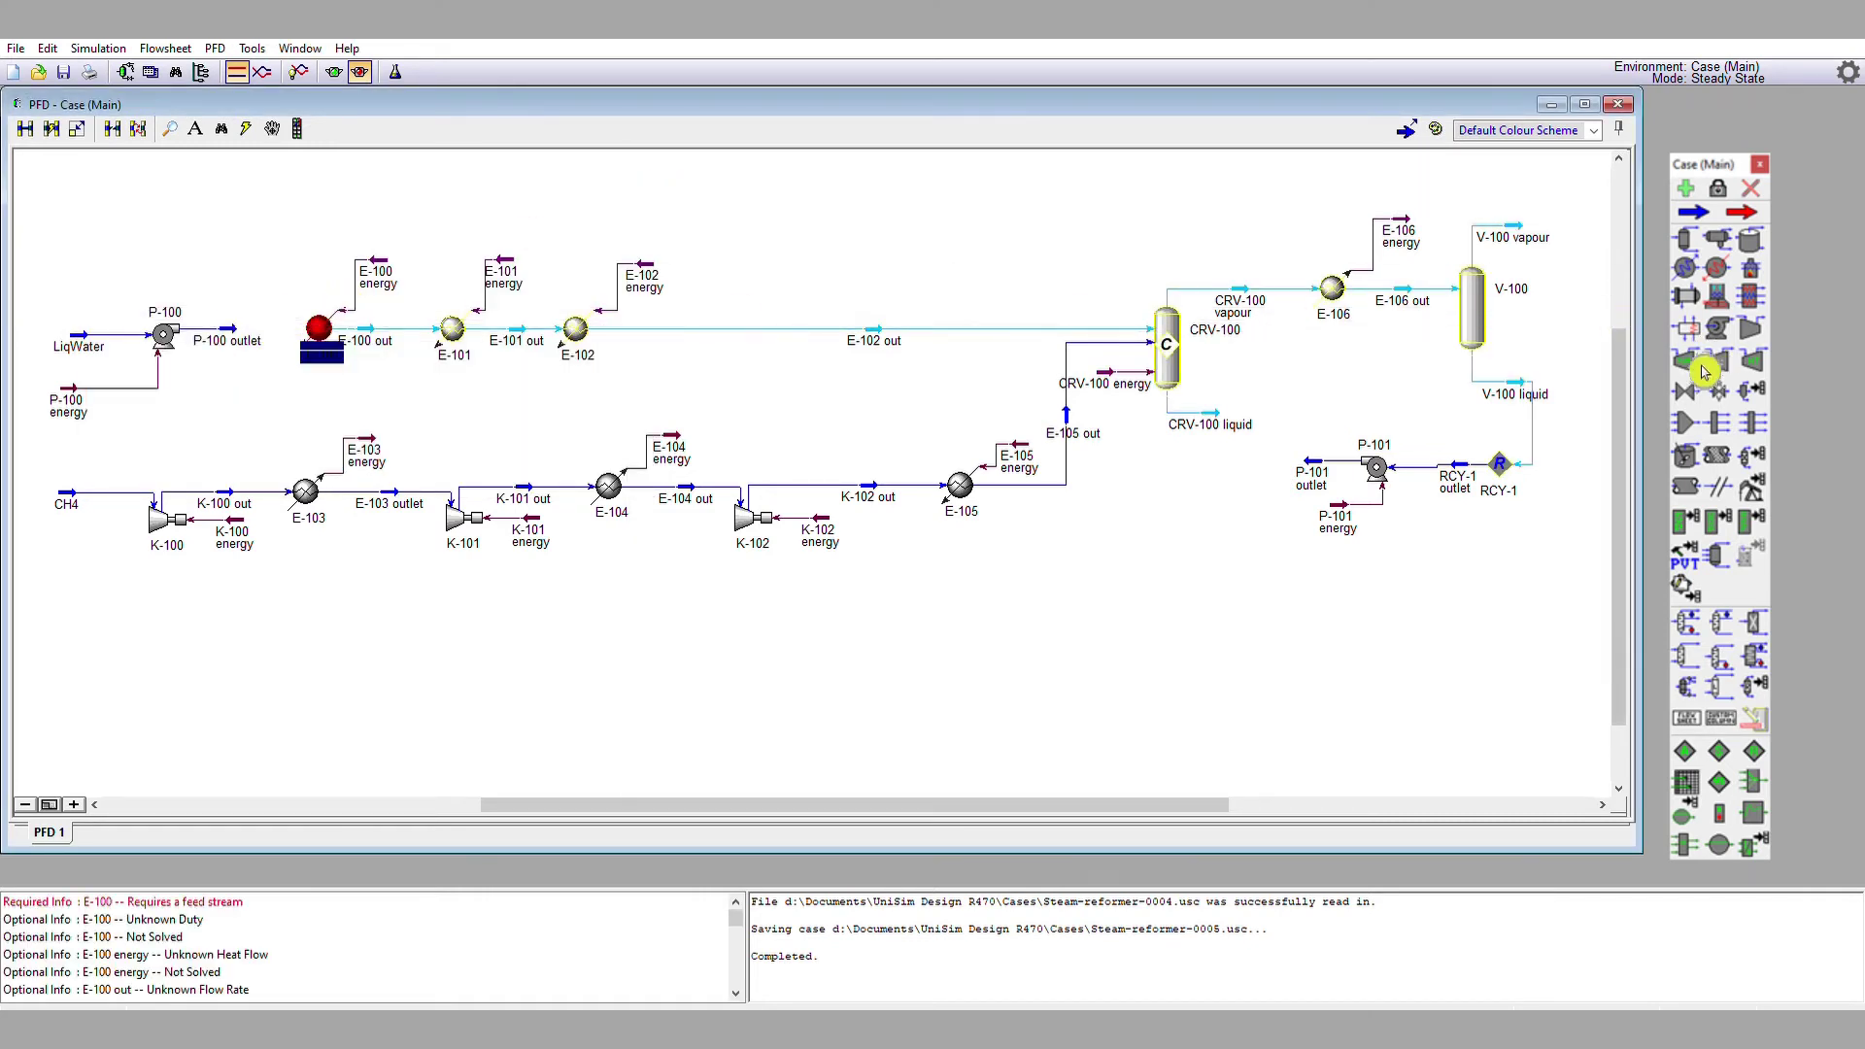
# - Add mixer MIX-100 combining P-100 outlet and P-101 outlet into MIX-101 out
pyautogui.click(1685, 422)
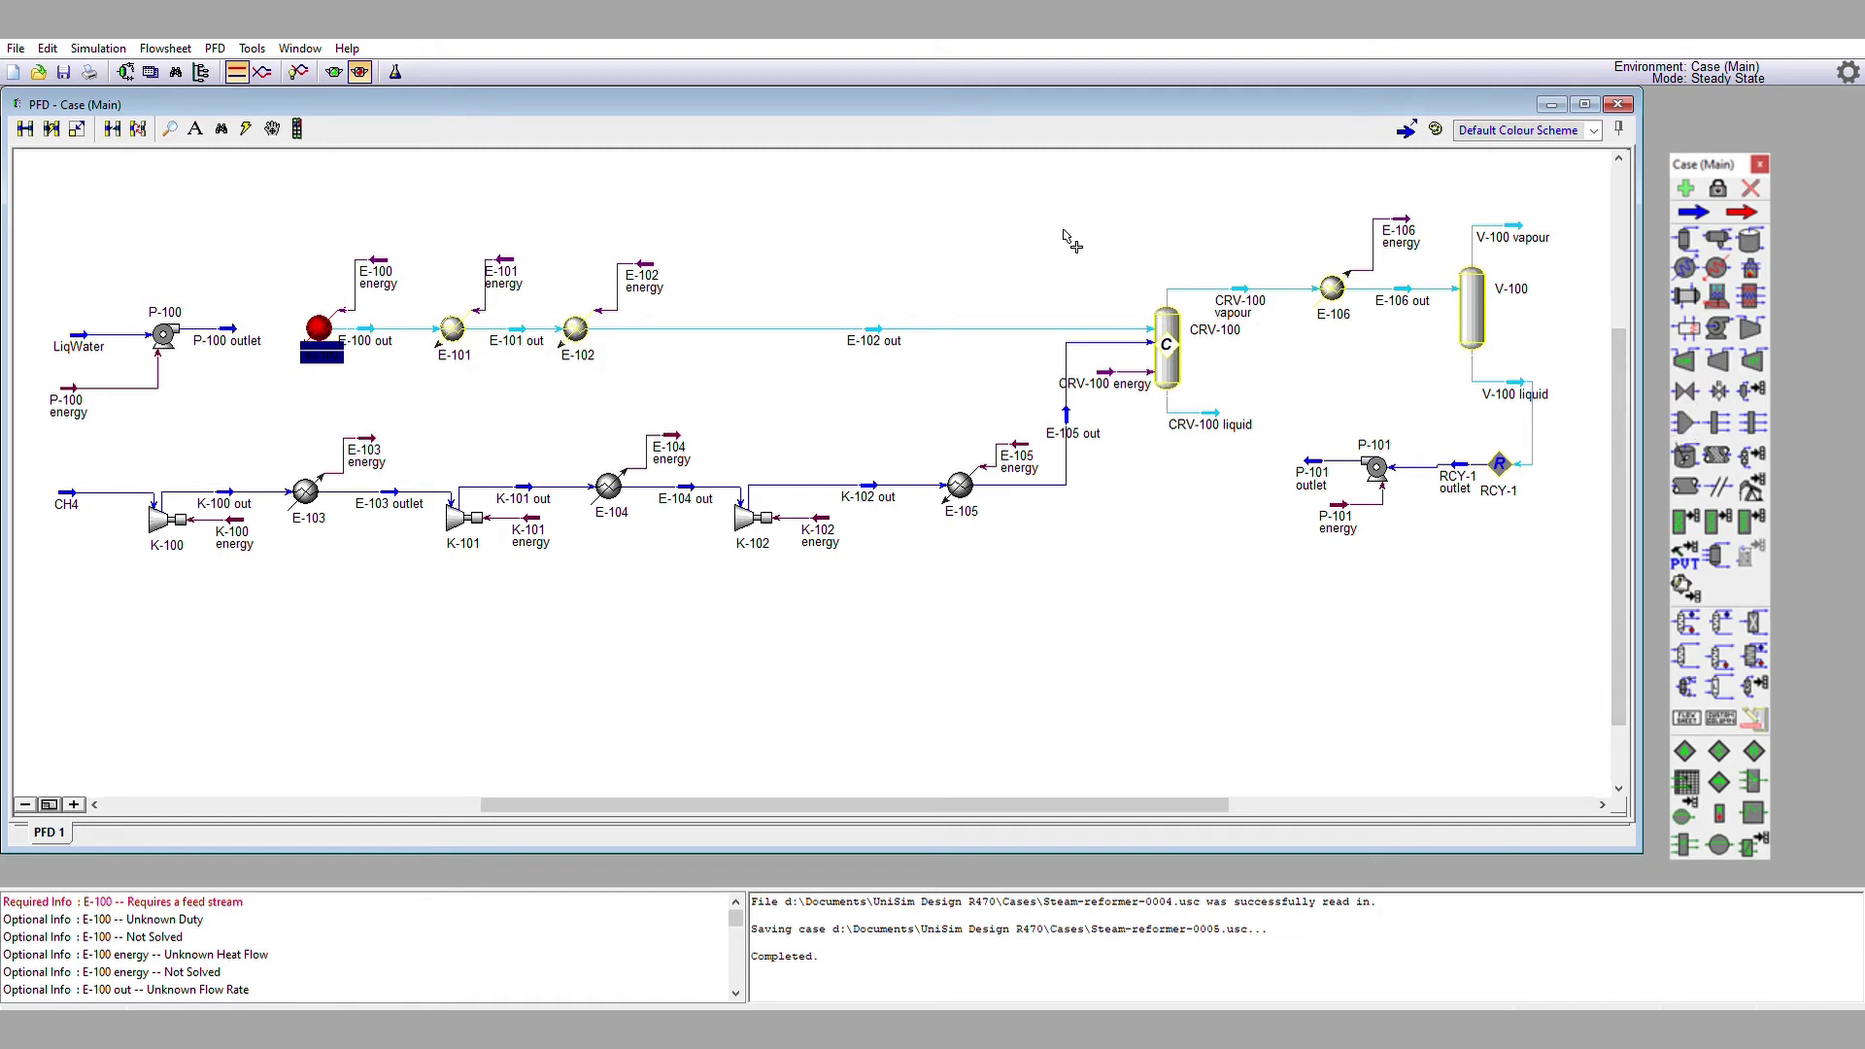
pyautogui.click(276, 209)
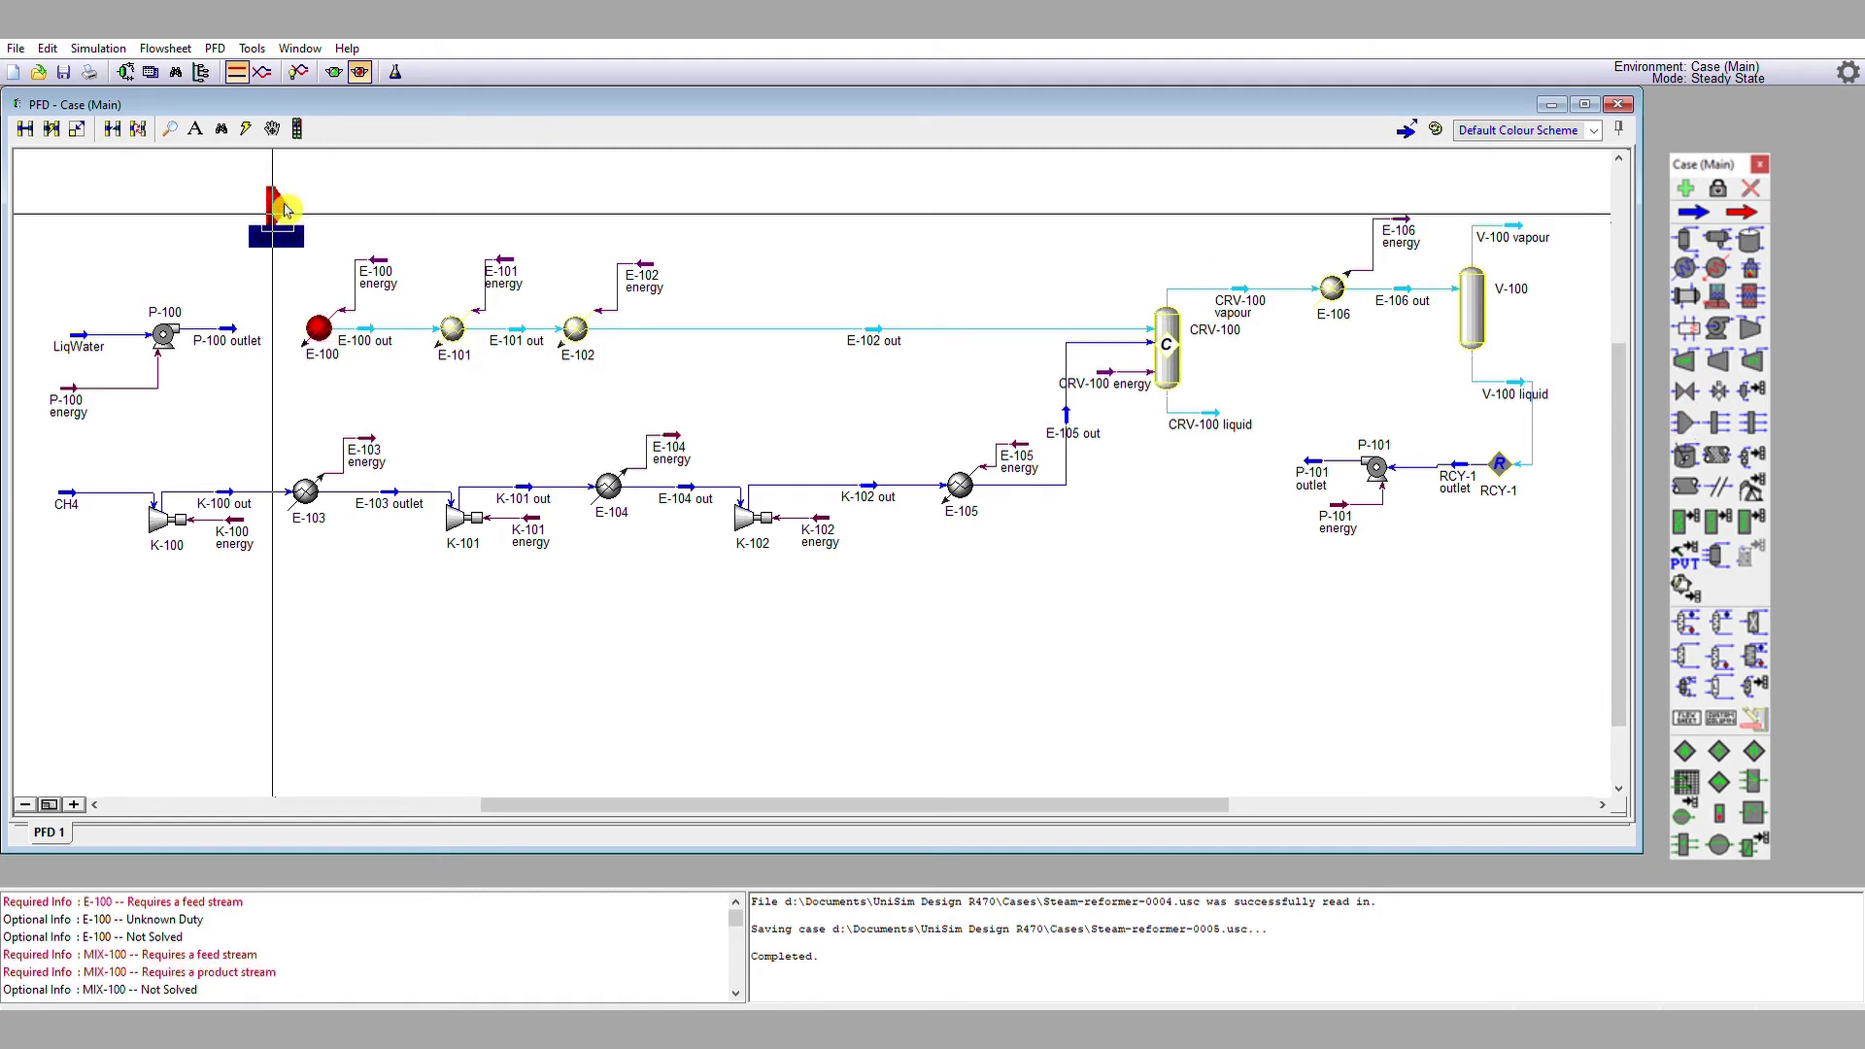
pyautogui.doubleClick(281, 209)
pyautogui.click(355, 377)
pyautogui.click(359, 377)
pyautogui.click(321, 445)
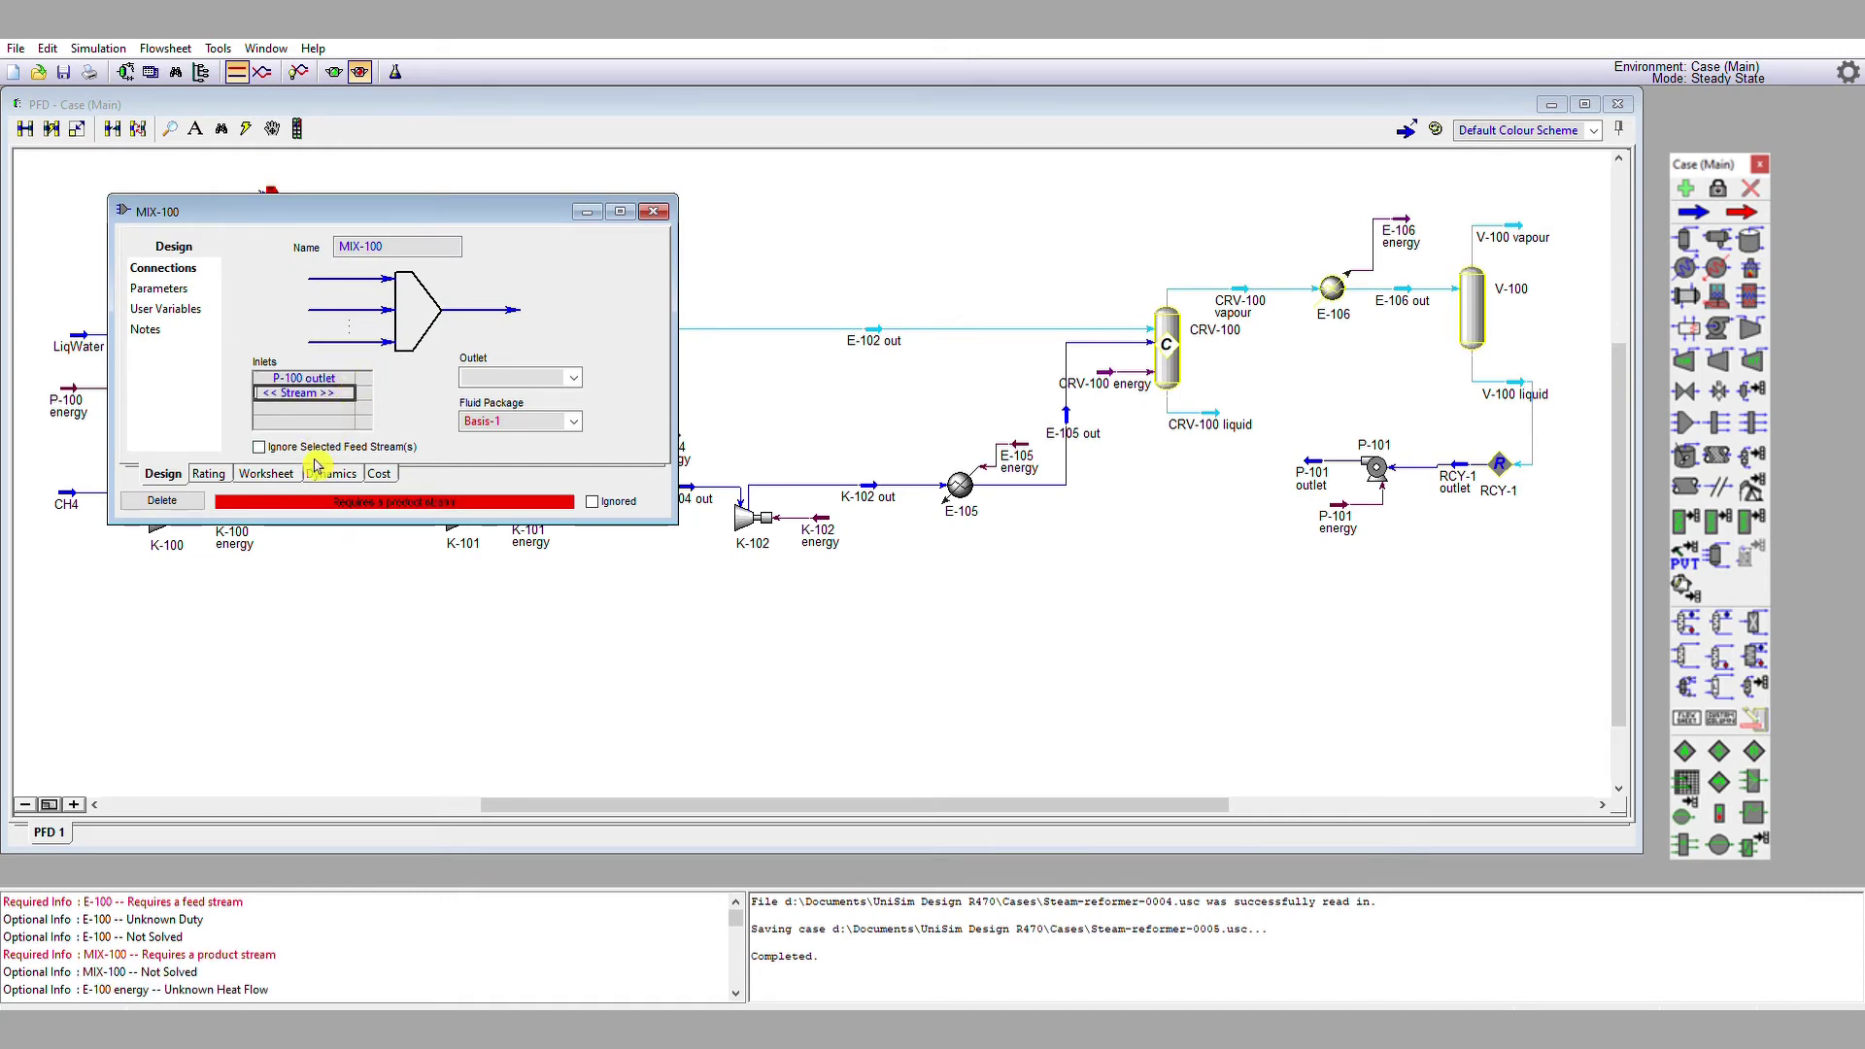
pyautogui.click(471, 378)
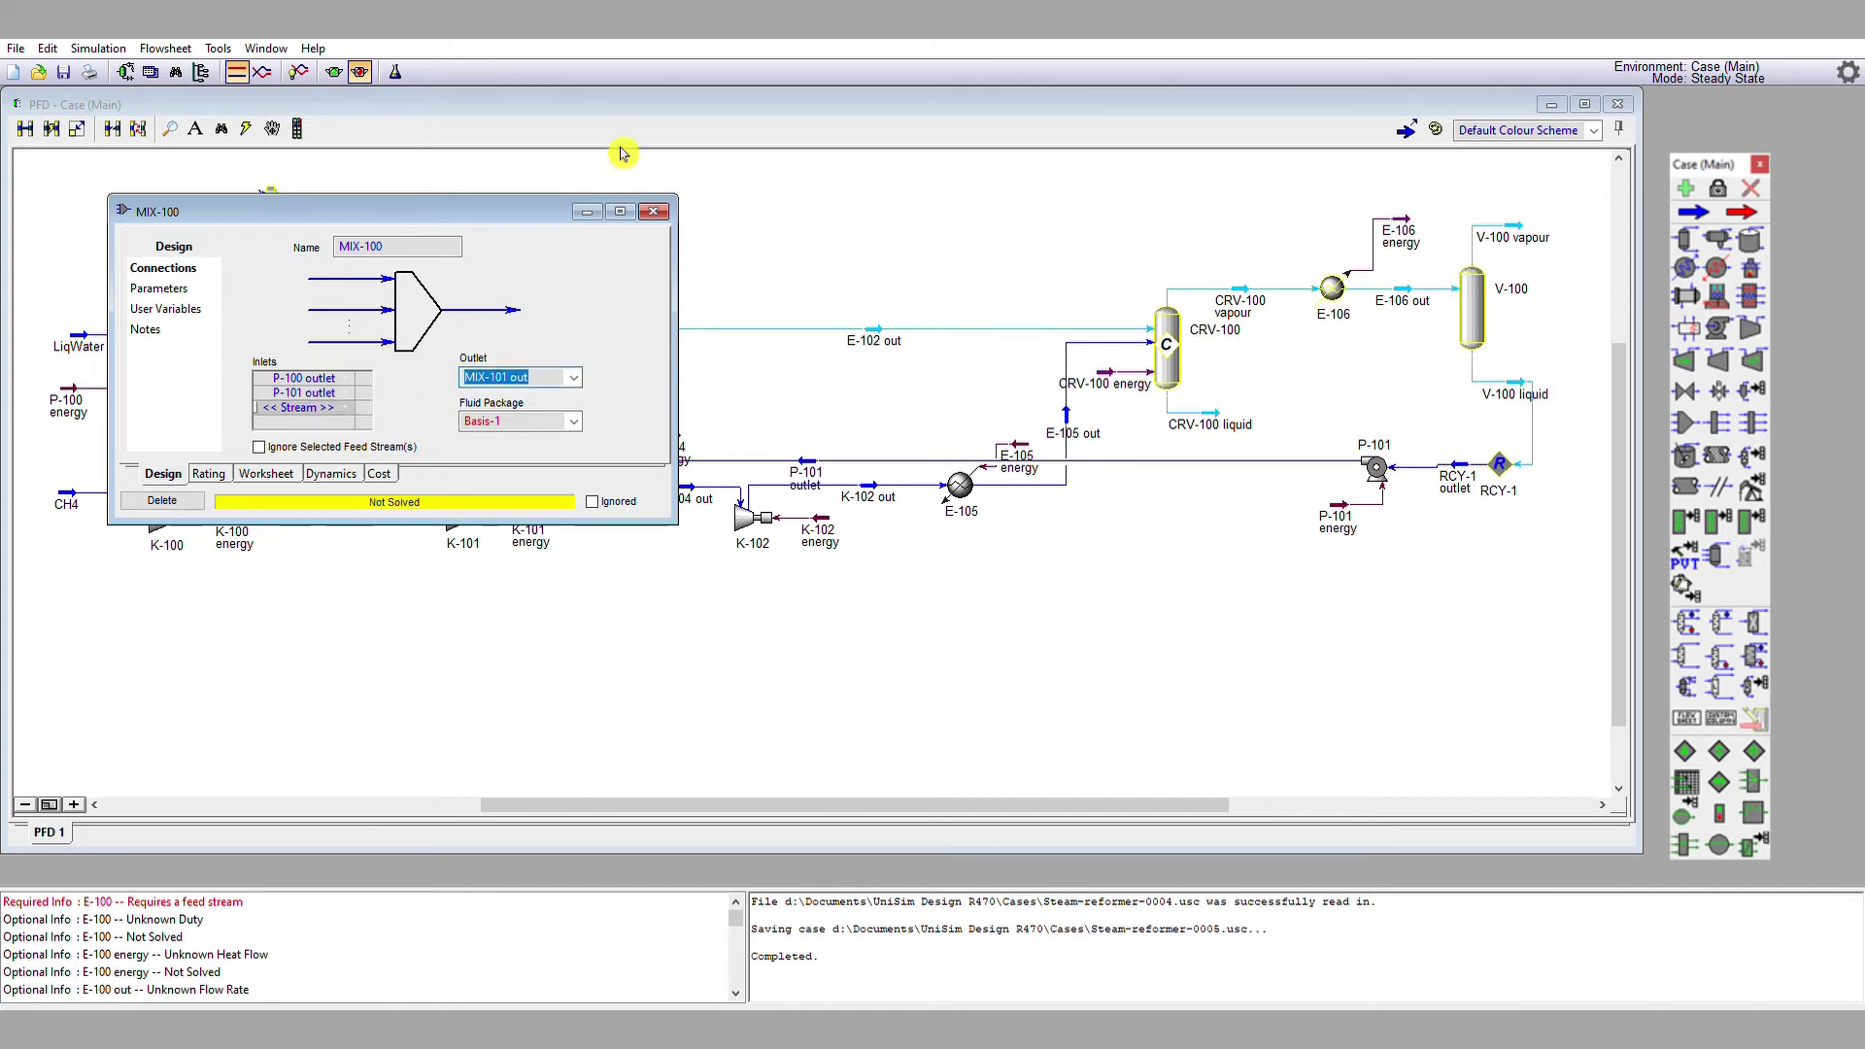
pyautogui.click(653, 211)
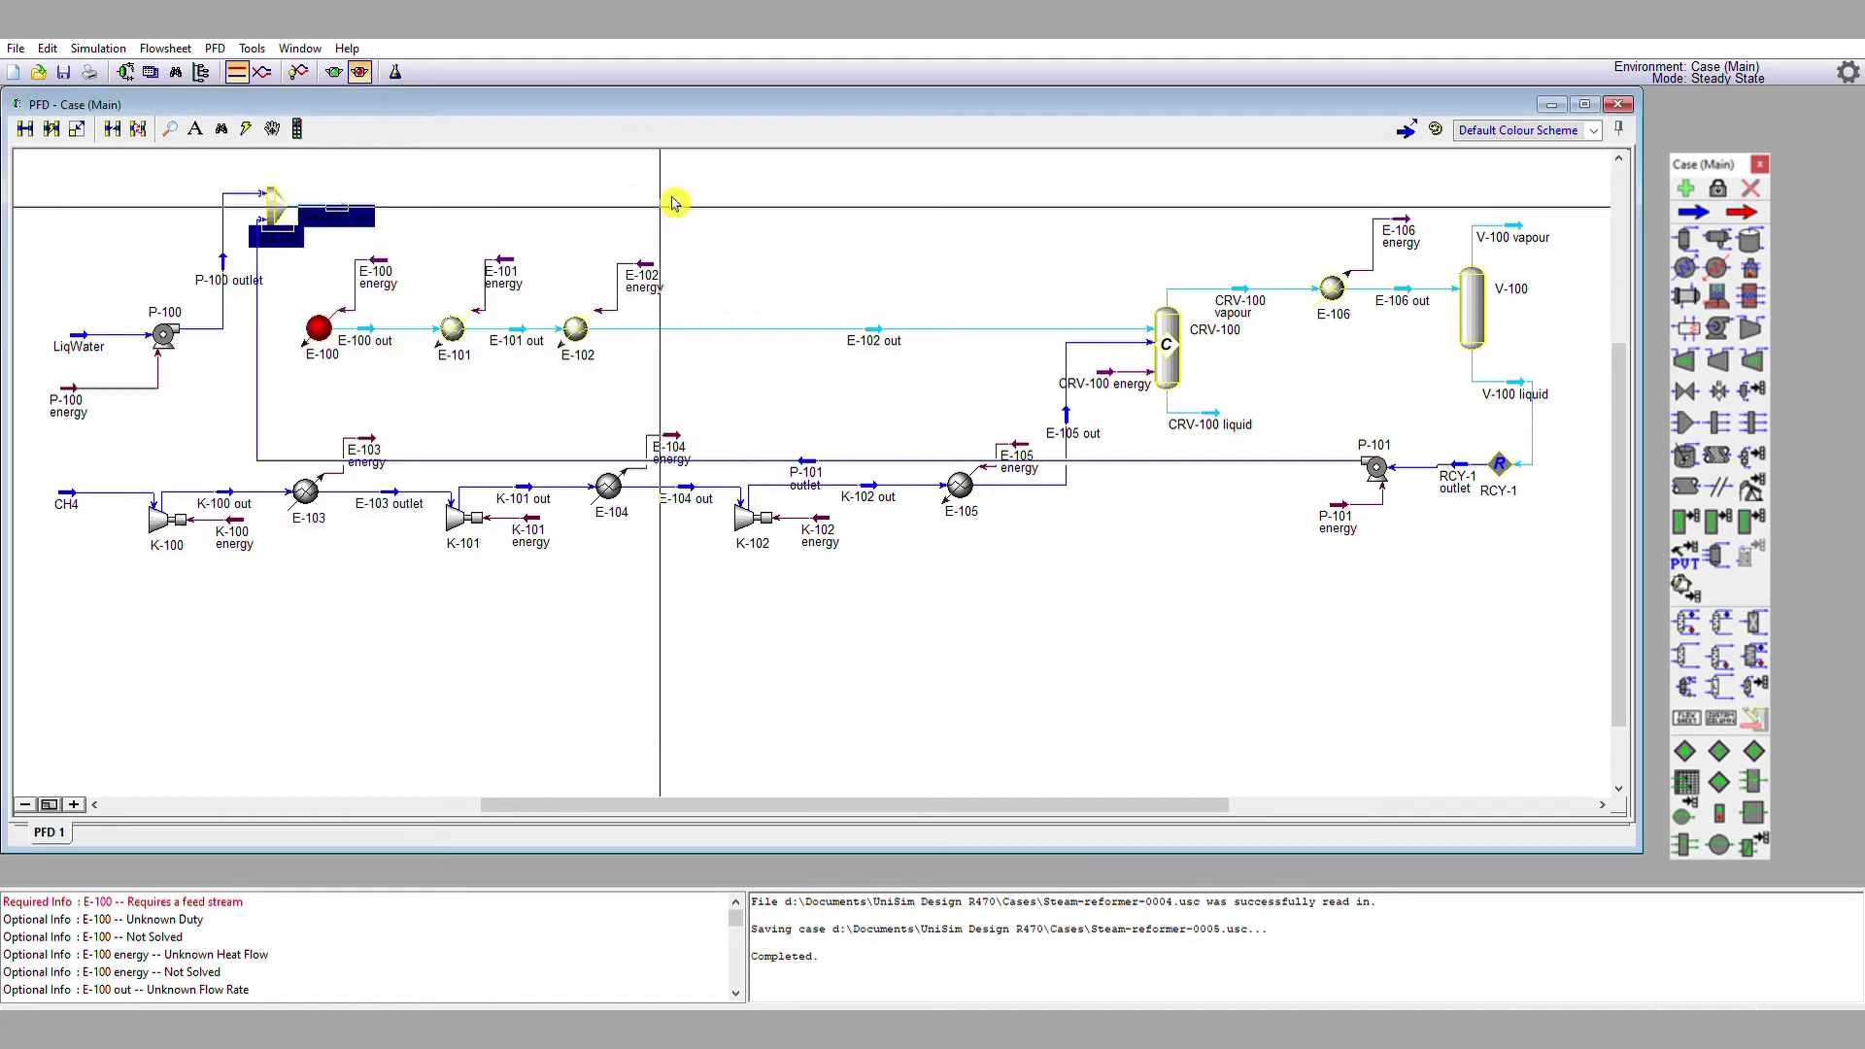
# - Change the LiqWater feed molar flow from 150 to 98.9 kgmole/h, keeping the solver on hold
pyautogui.doubleClick(97, 331)
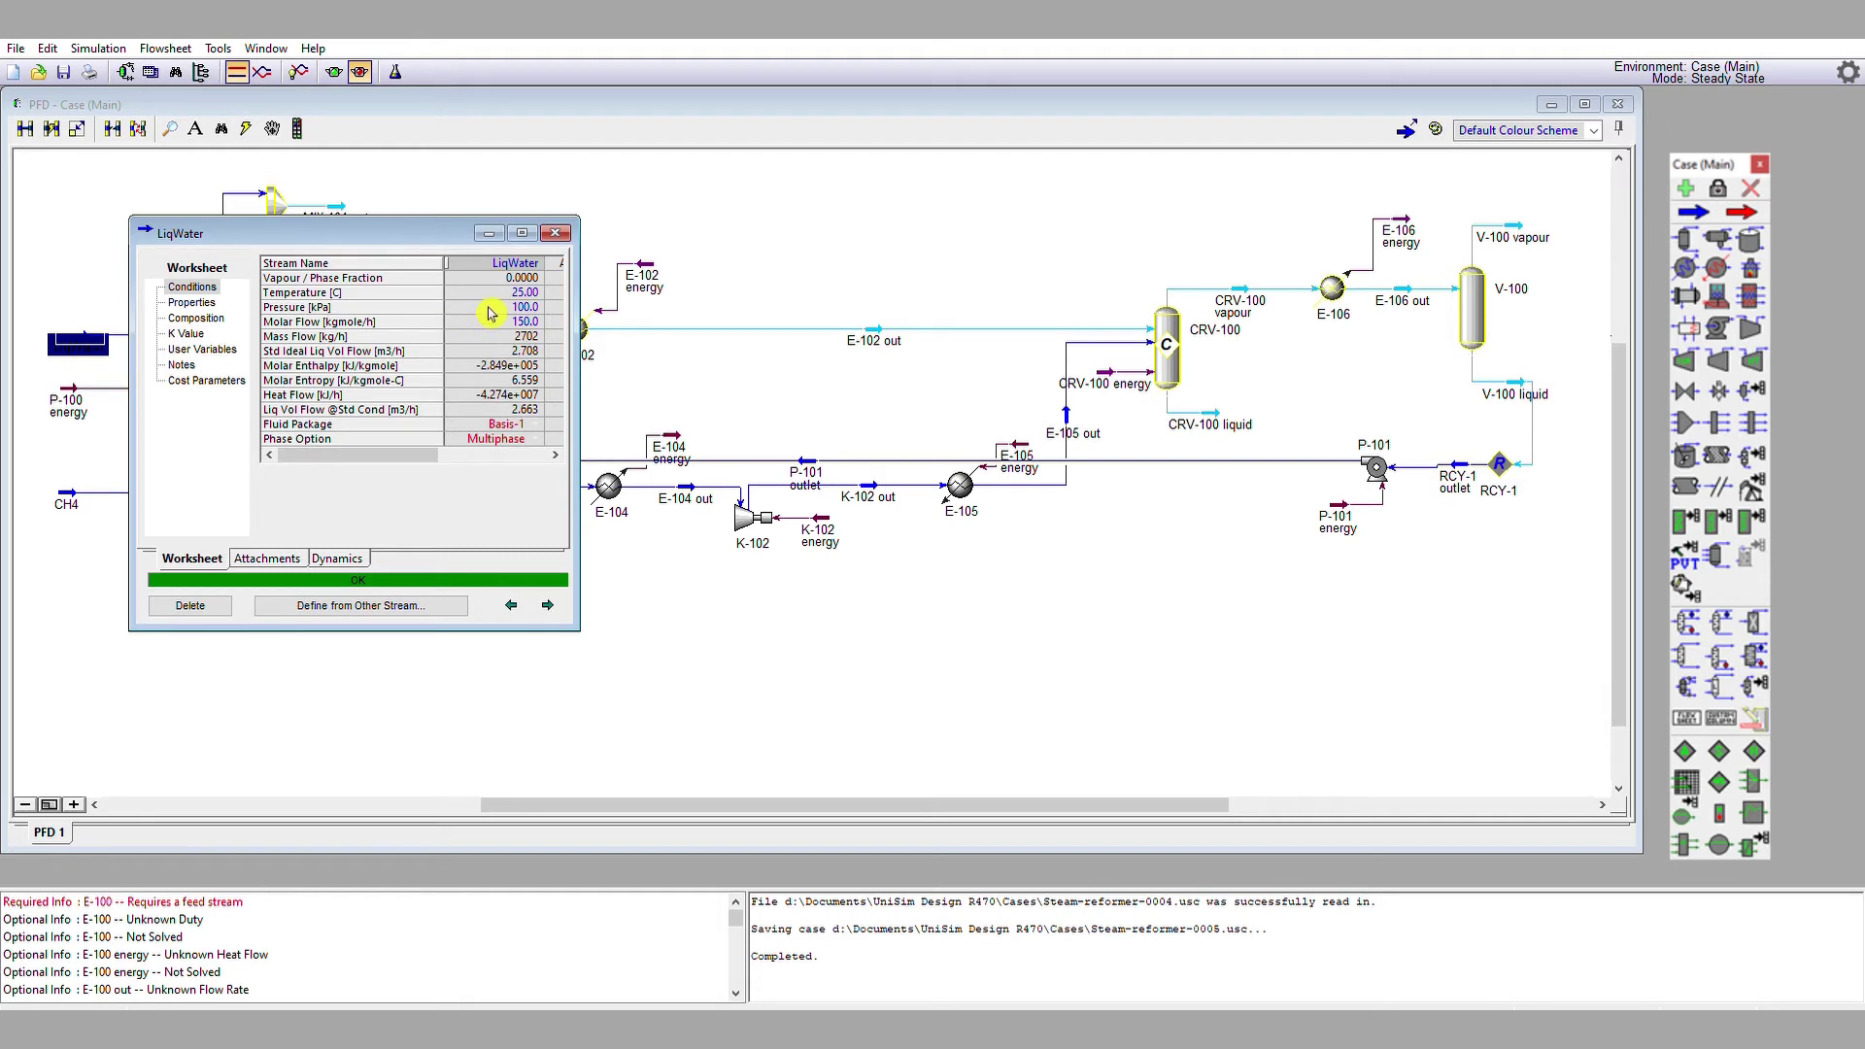
pyautogui.click(491, 316)
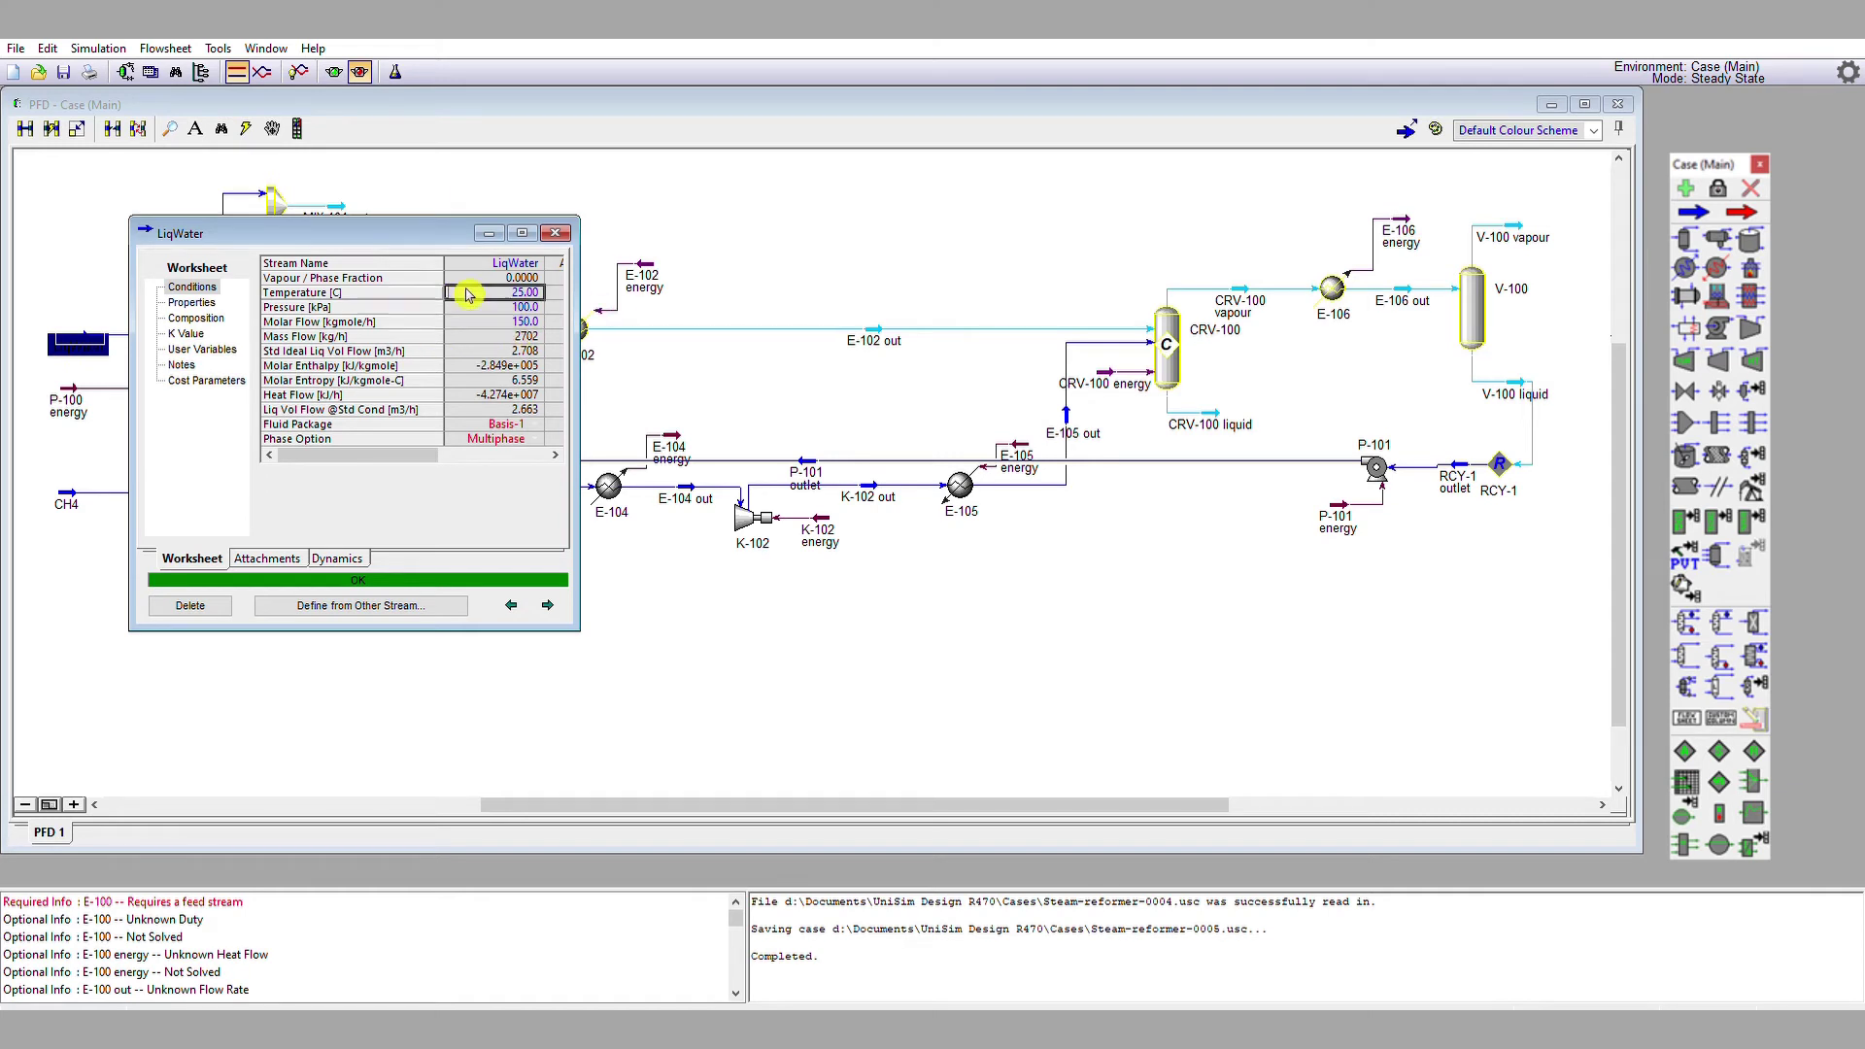
pyautogui.click(487, 321)
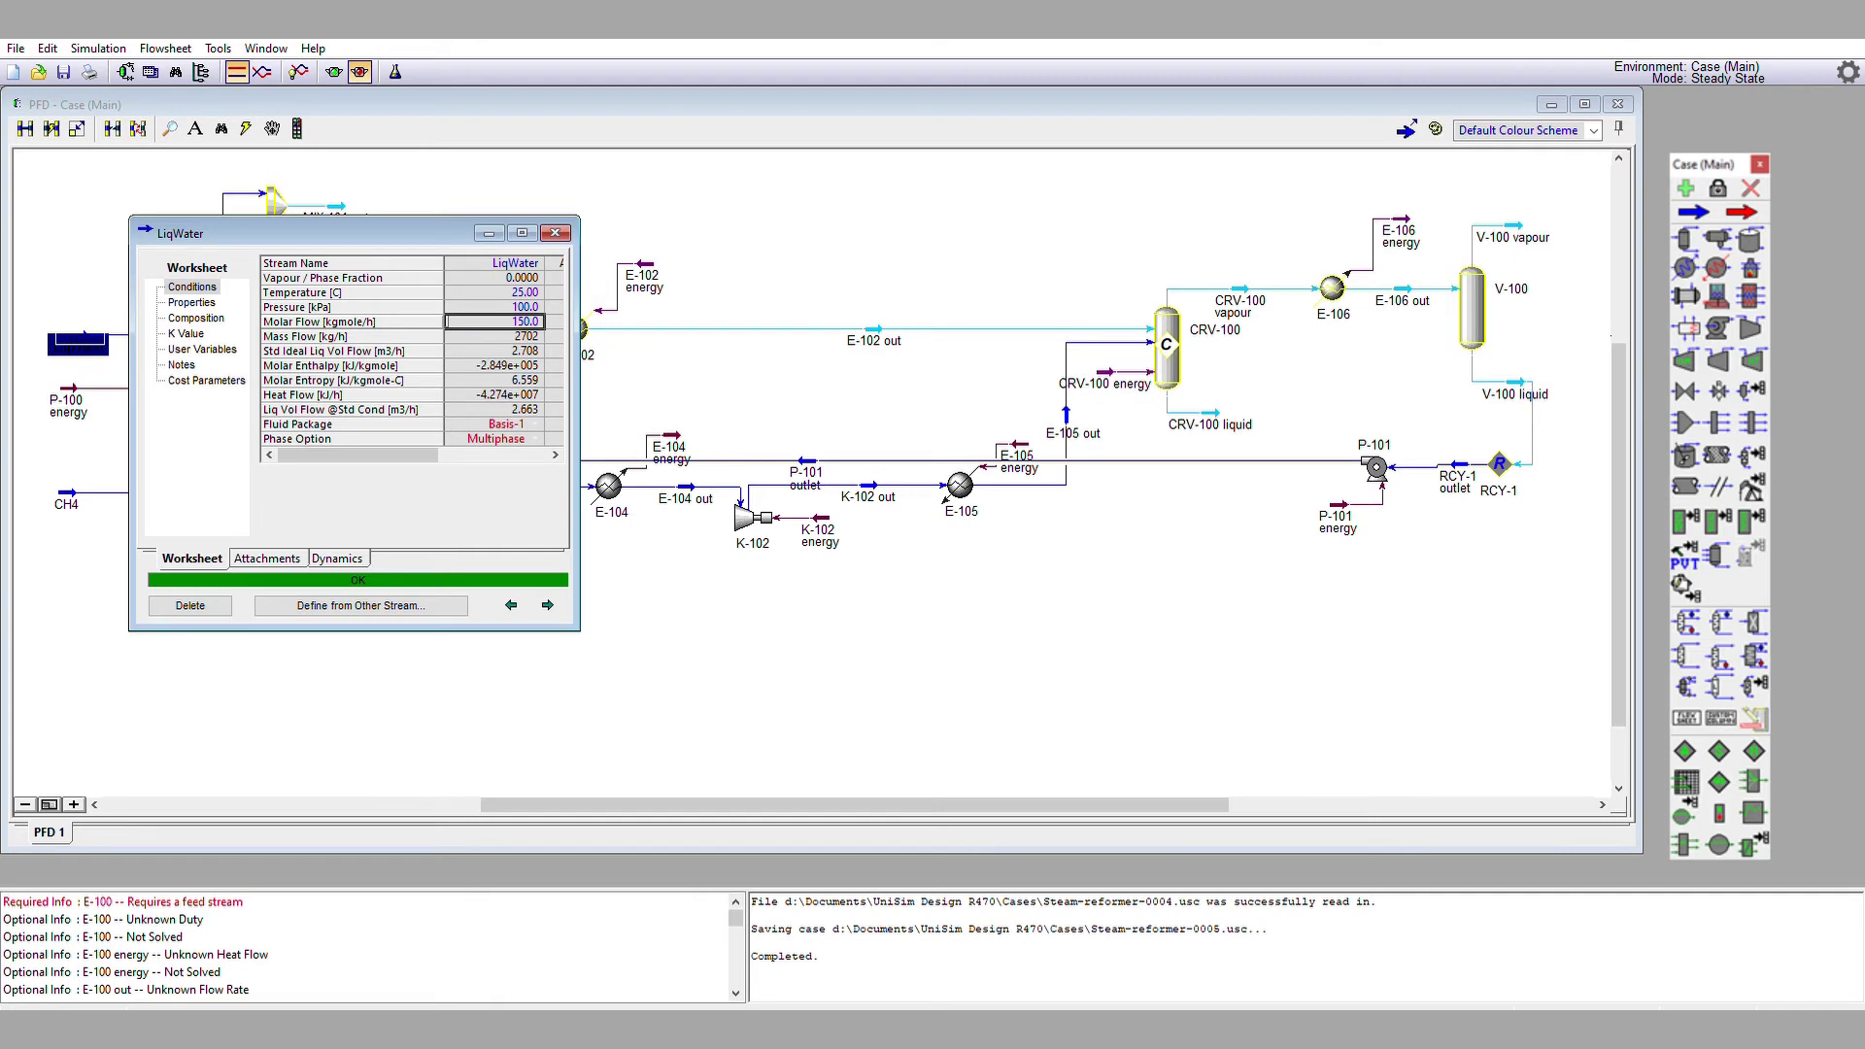
pyautogui.write('98.9')
pyautogui.click(492, 337)
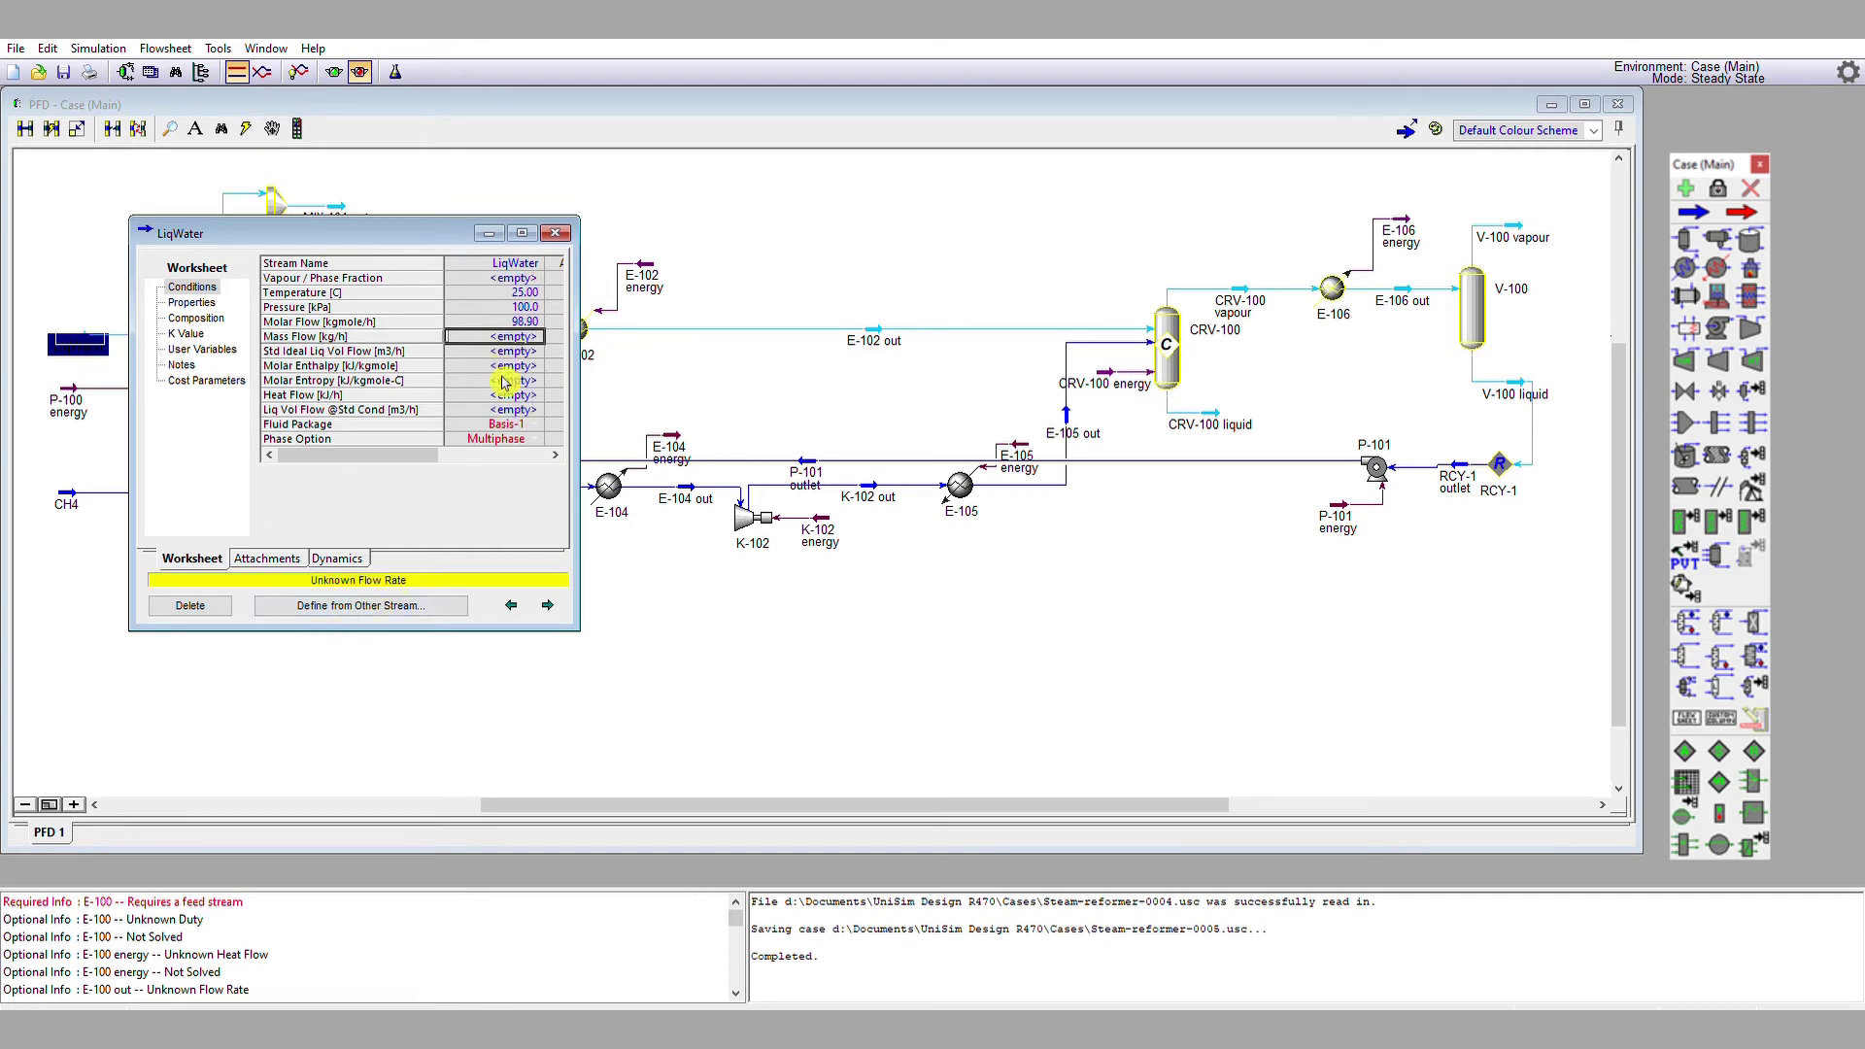
pyautogui.click(358, 71)
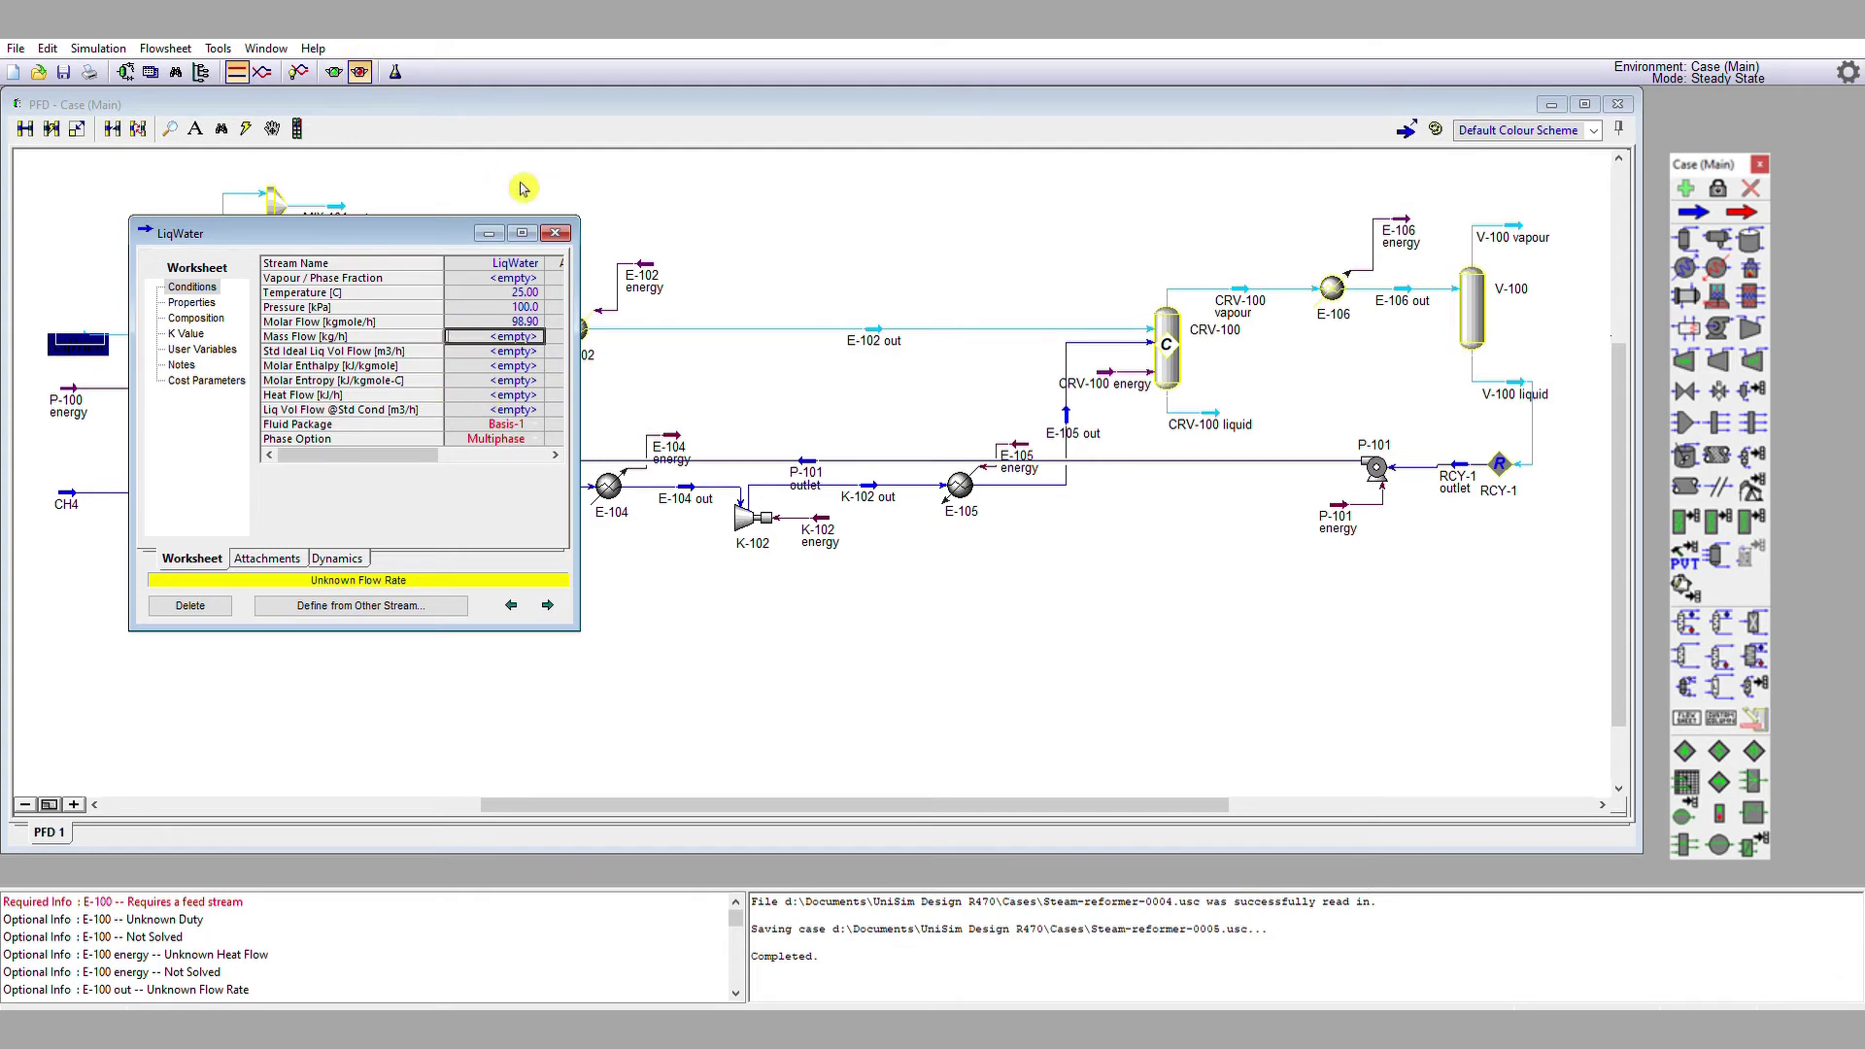
# - Connect MIX-101 out as the inlet stream of heater E-100
pyautogui.click(556, 234)
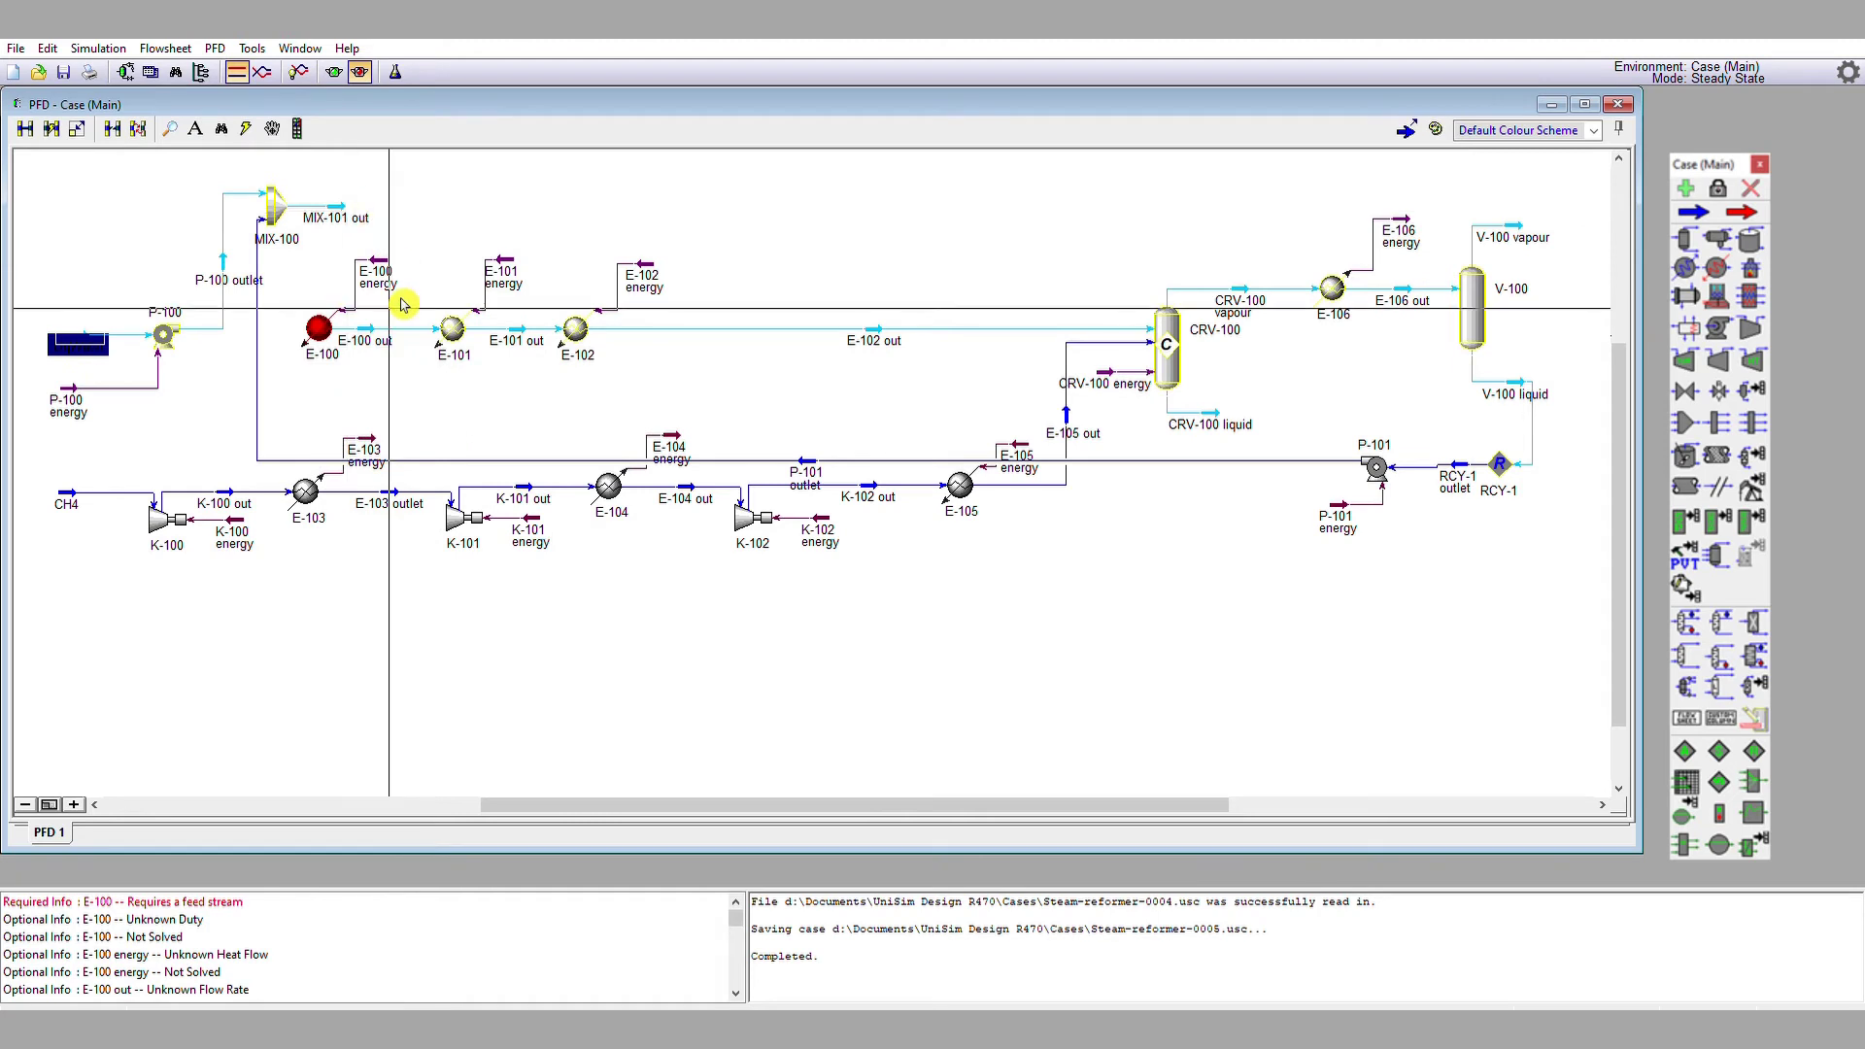
pyautogui.doubleClick(317, 330)
pyautogui.click(420, 350)
pyautogui.click(347, 370)
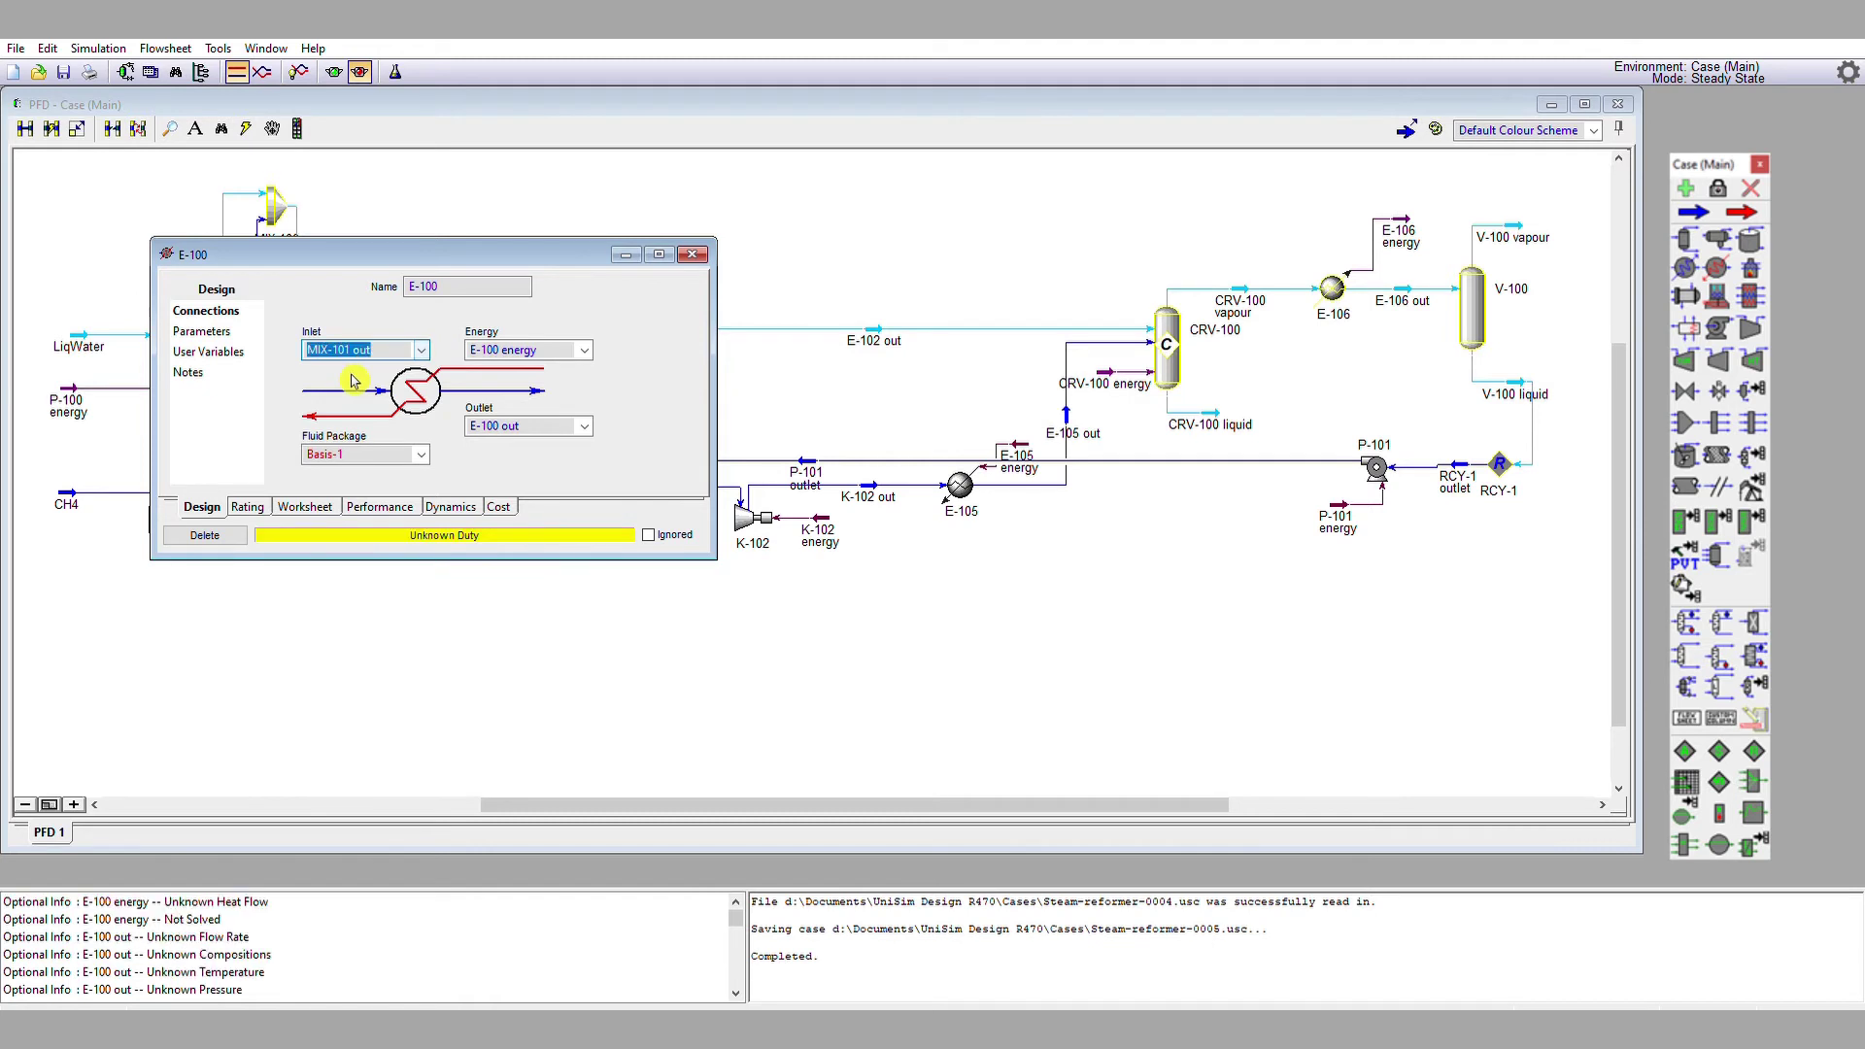
pyautogui.click(692, 254)
# - Resume the solver and check that recycle RCY-1 reports converged
pyautogui.click(333, 72)
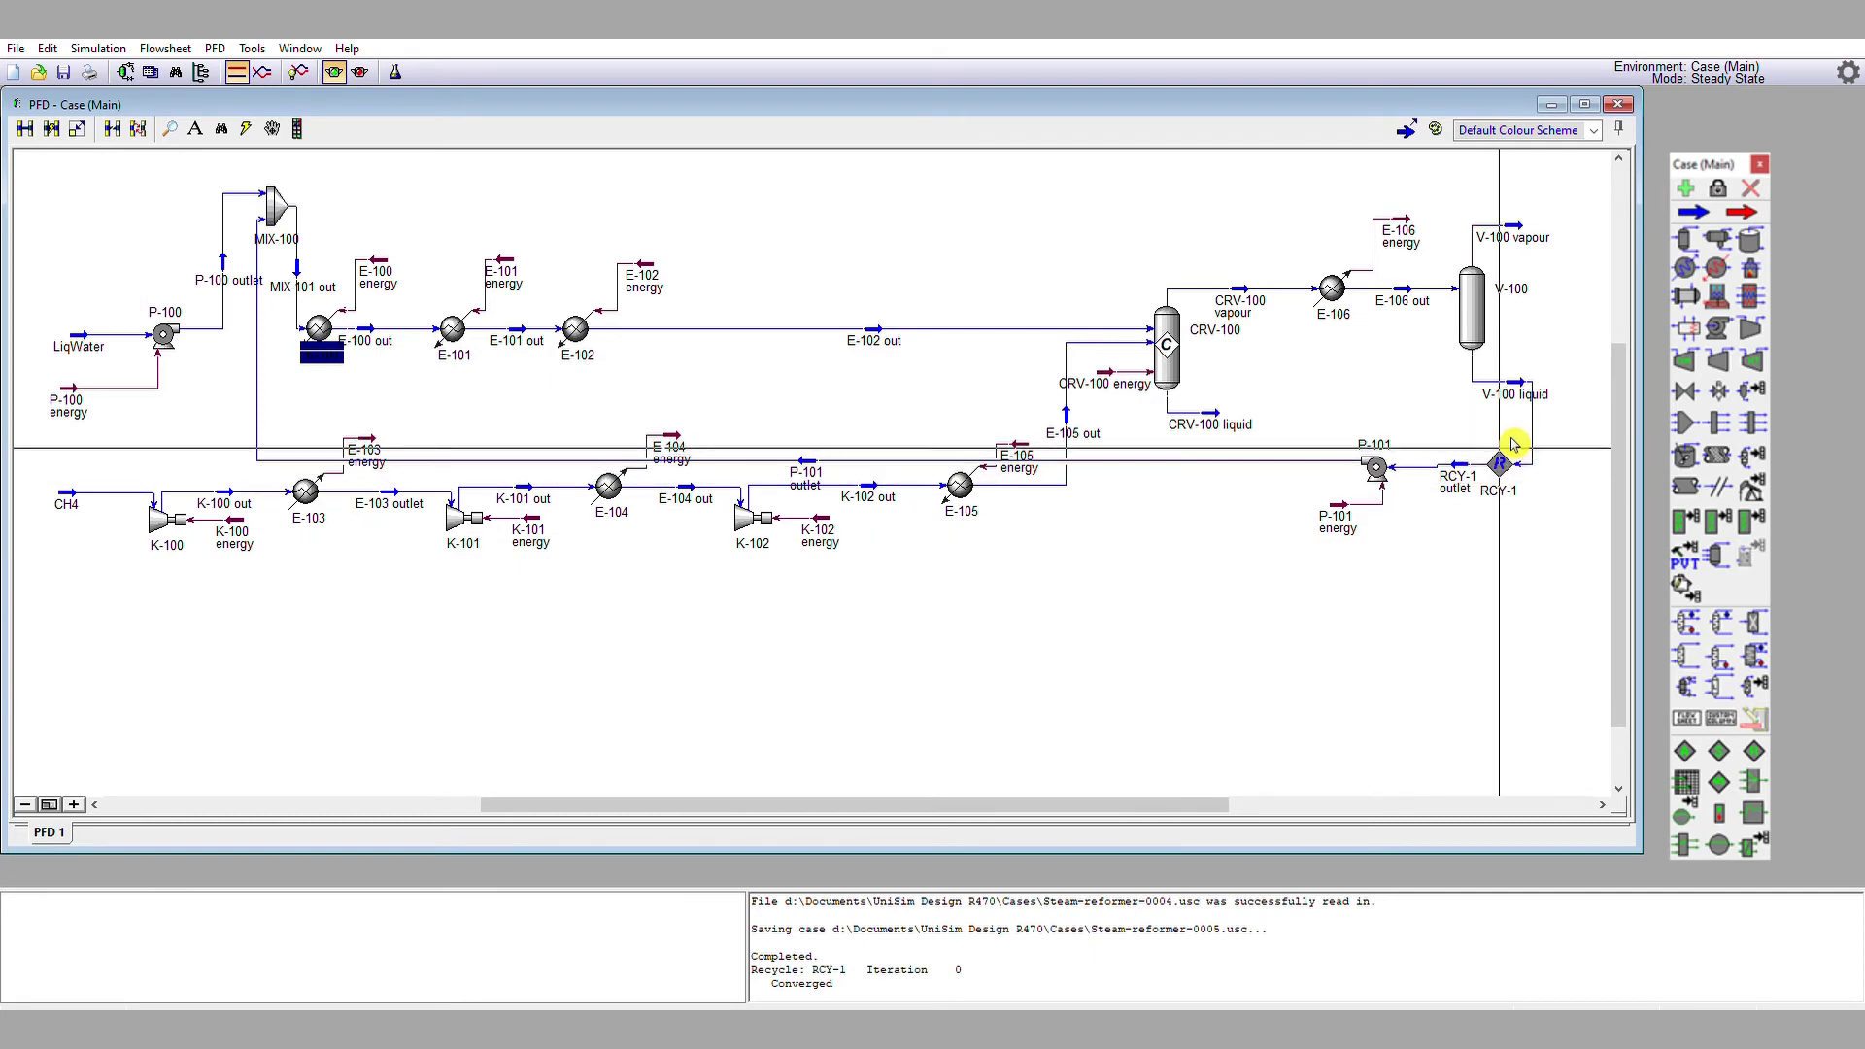
pyautogui.moveTo(763, 929); pyautogui.dragTo(934, 966)
pyautogui.click(933, 966)
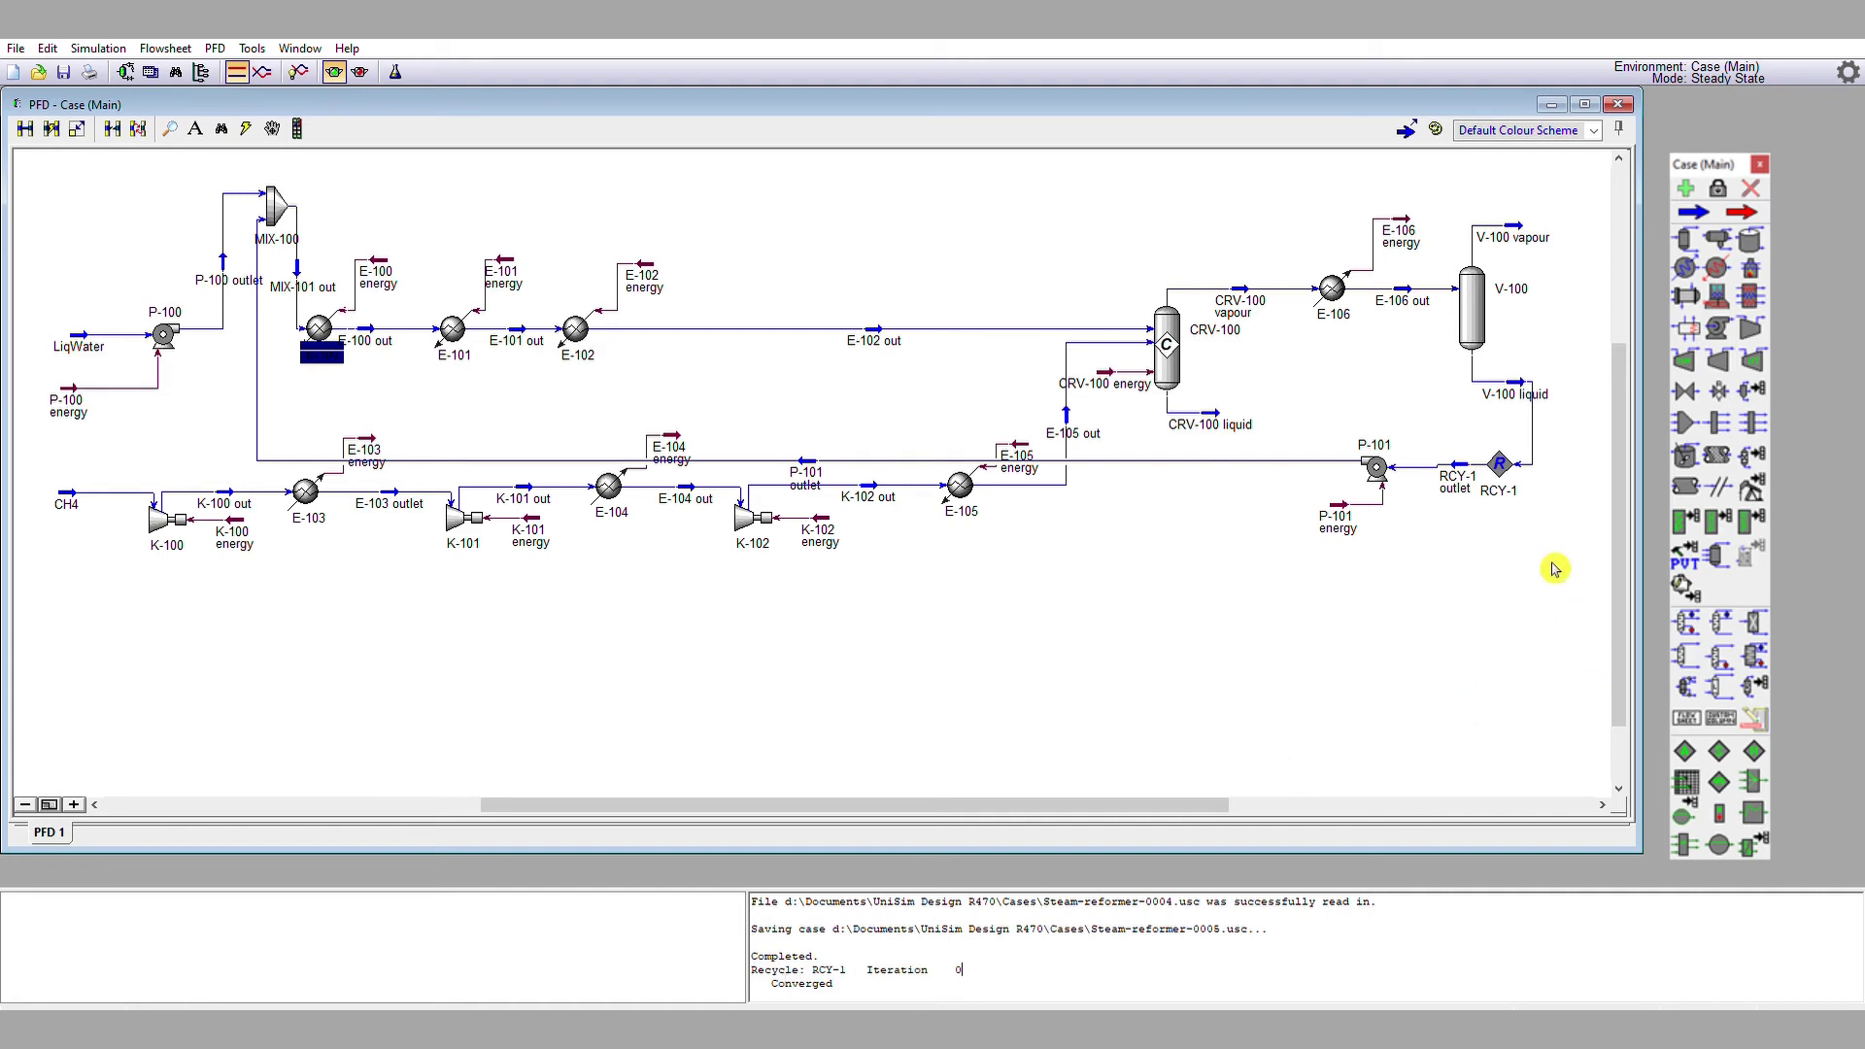
pyautogui.click(1512, 458)
pyautogui.doubleClick(1511, 459)
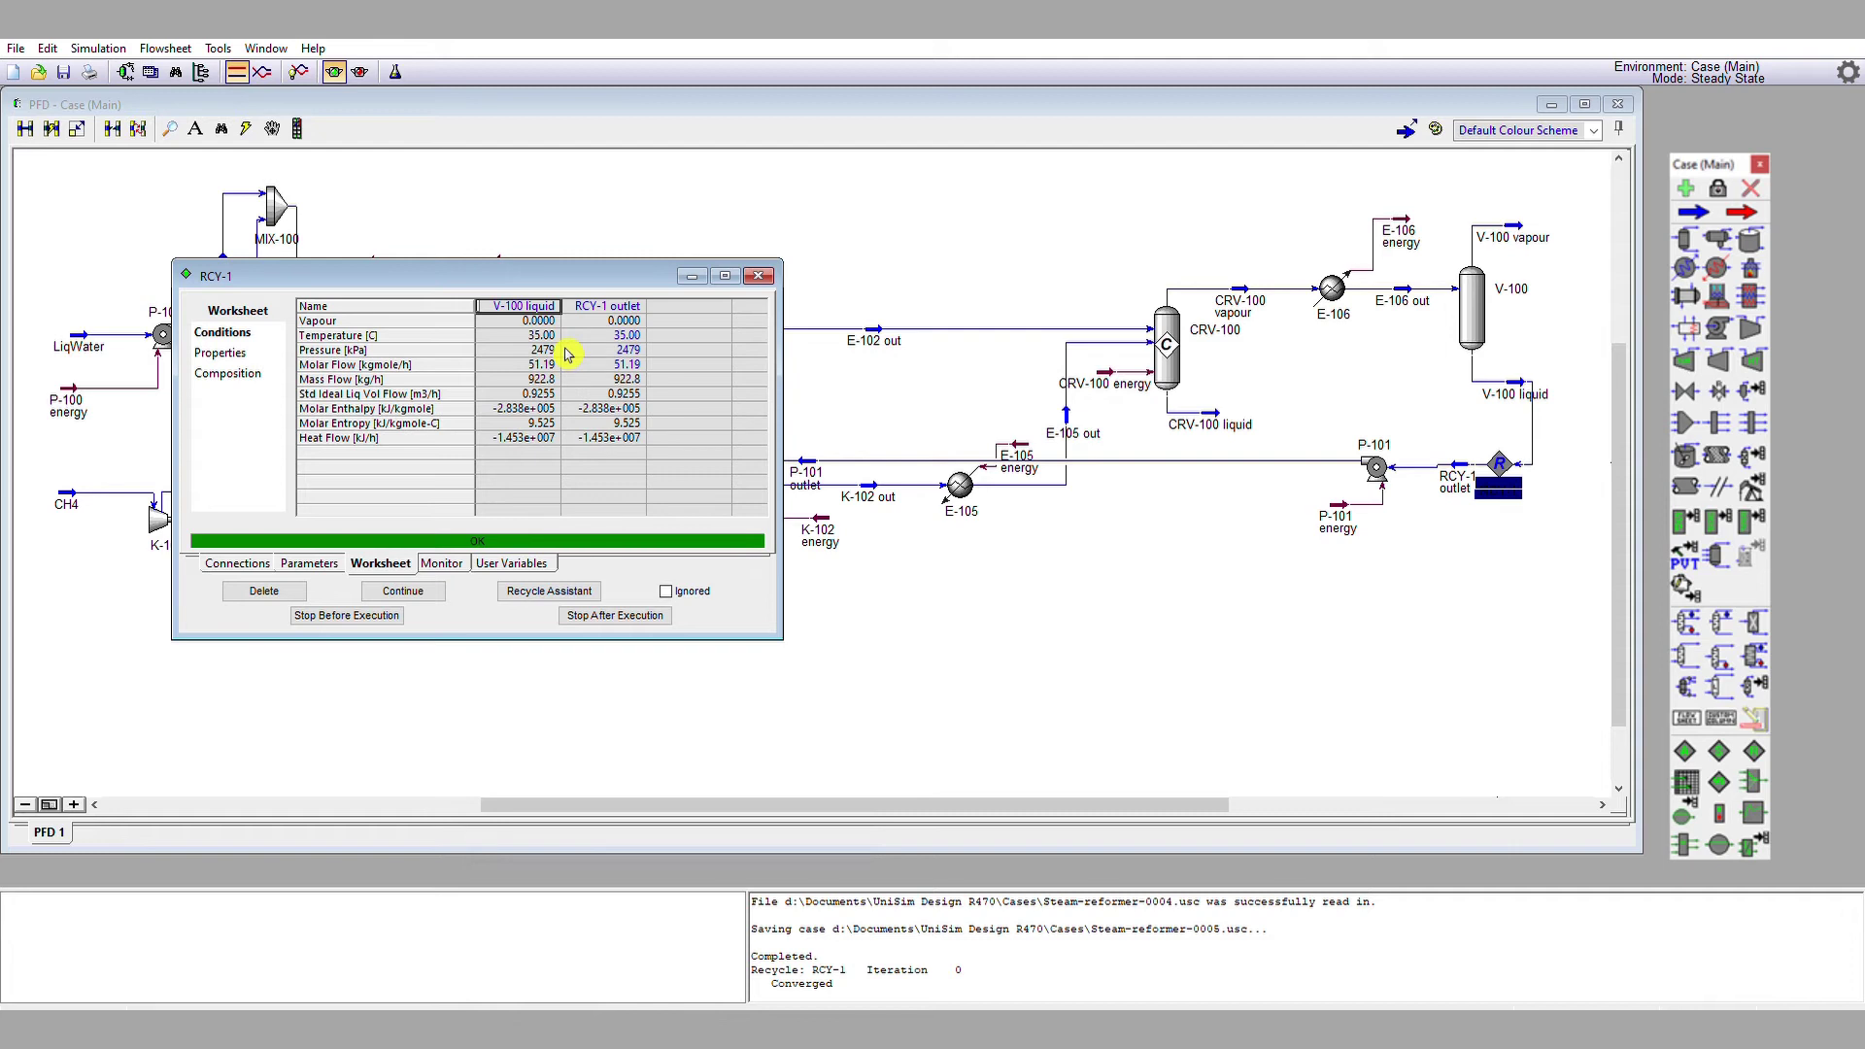
pyautogui.click(767, 275)
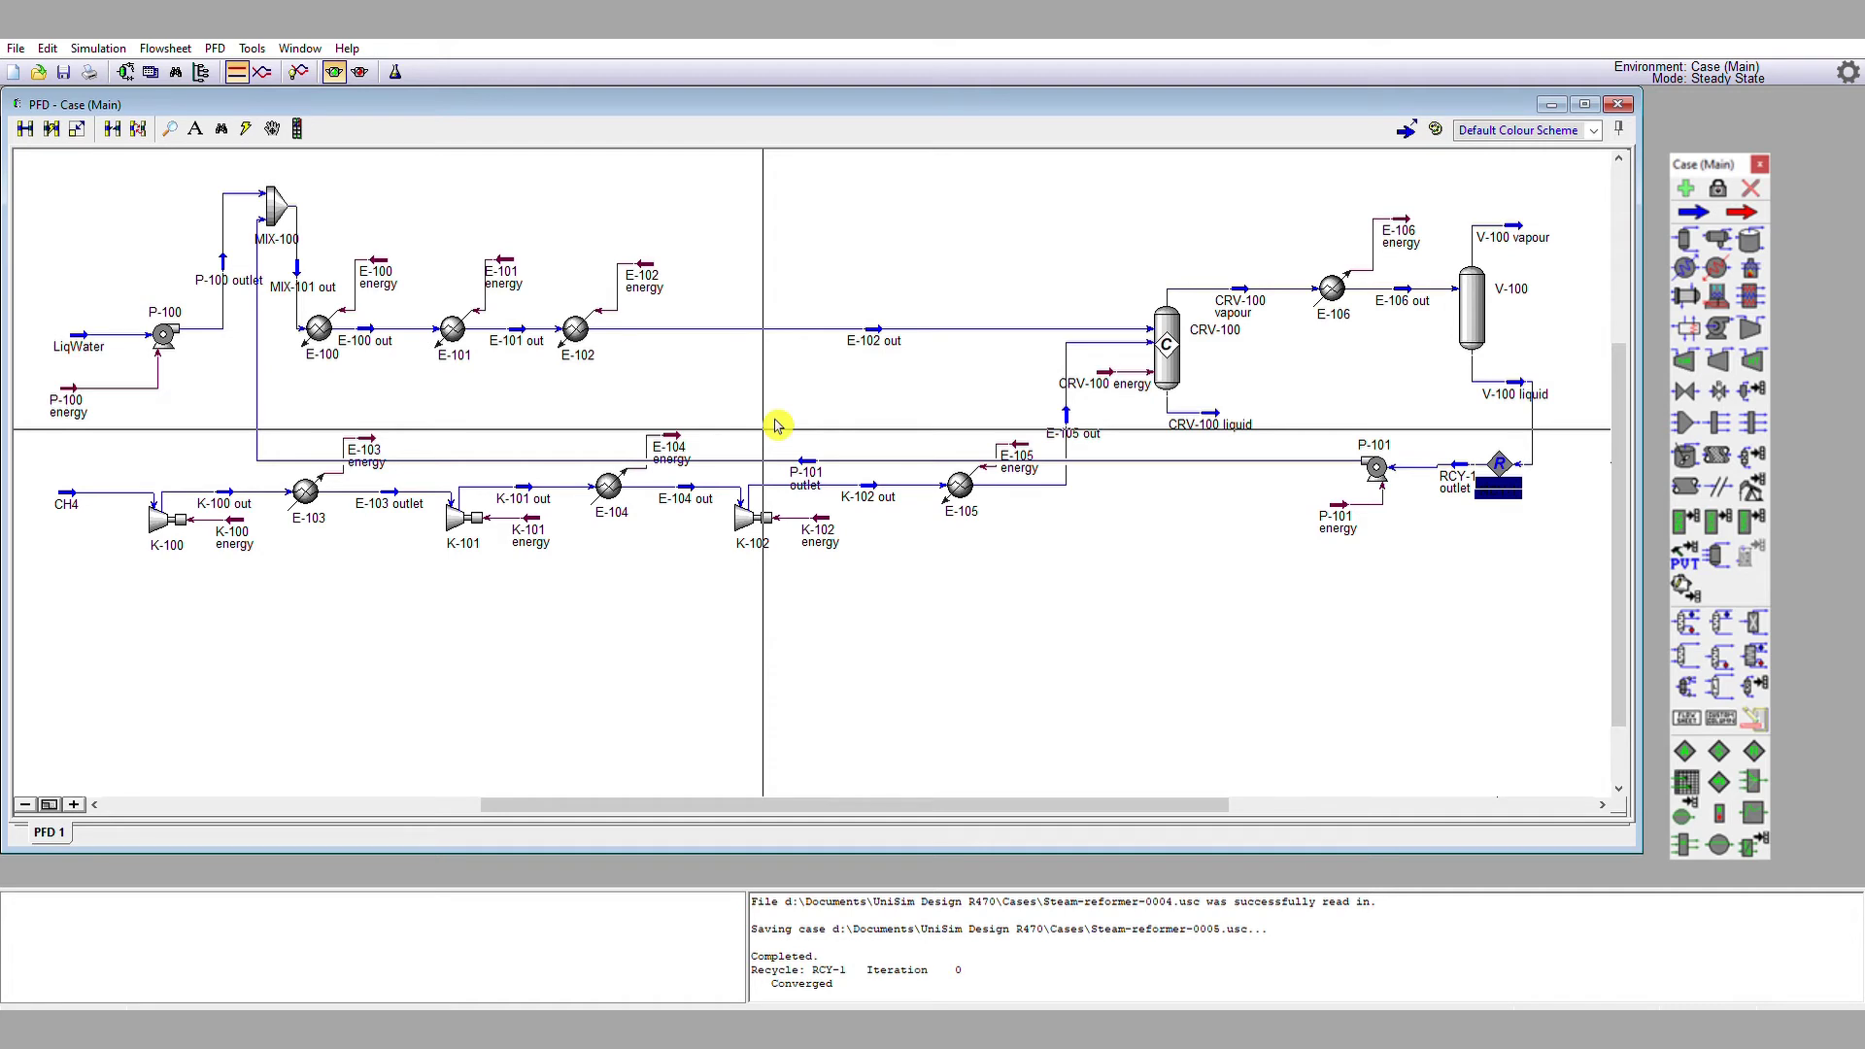
pyautogui.doubleClick(1505, 466)
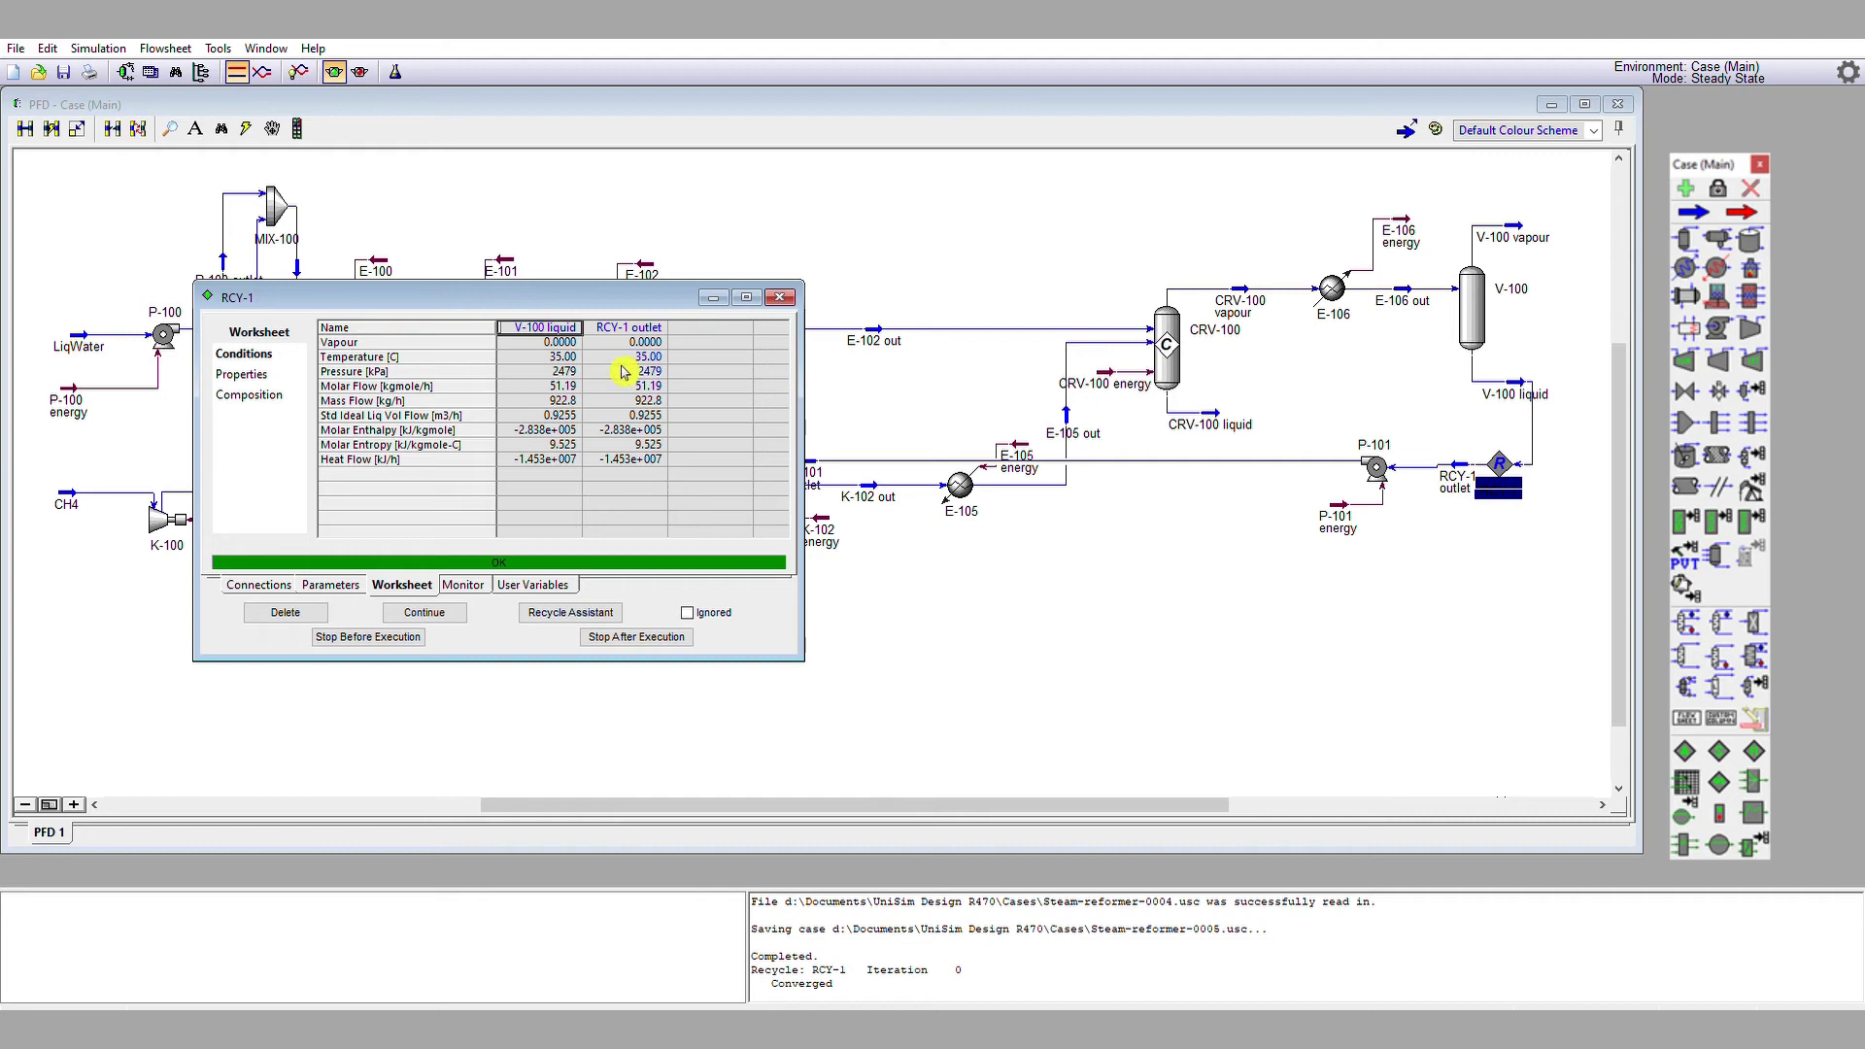
pyautogui.click(779, 296)
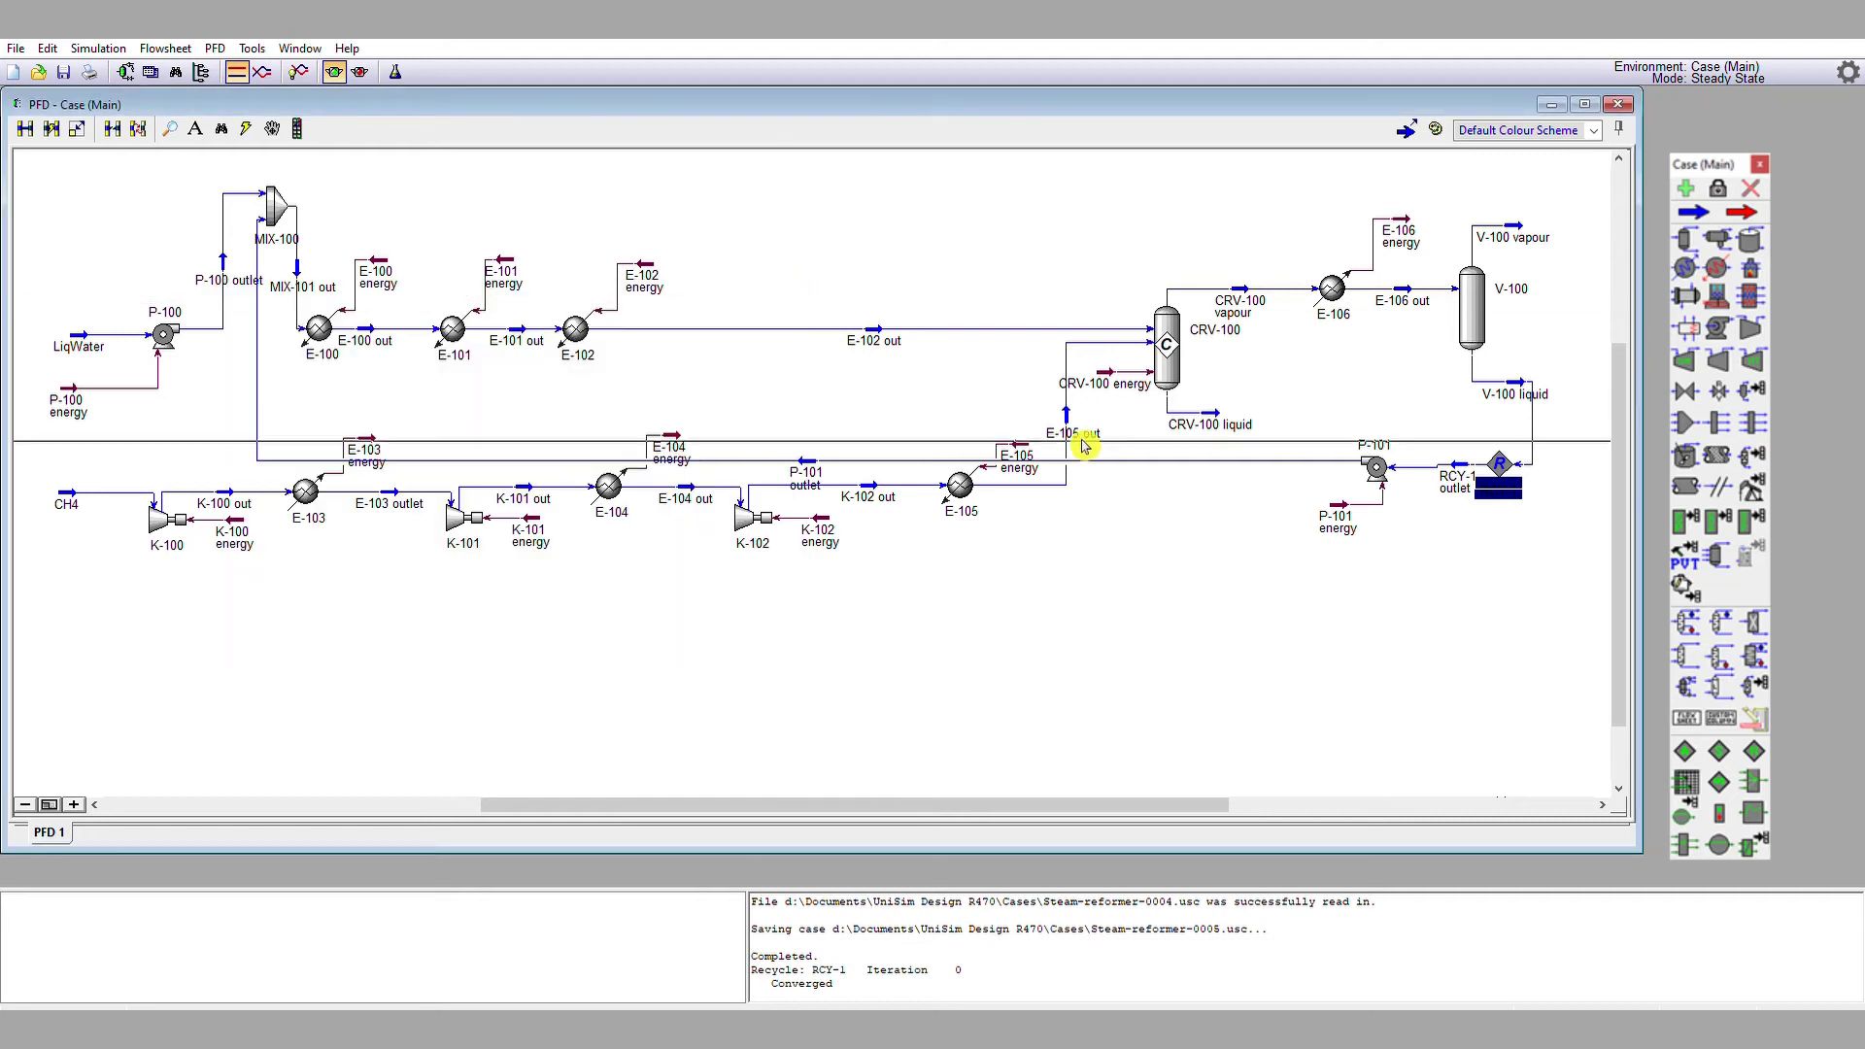